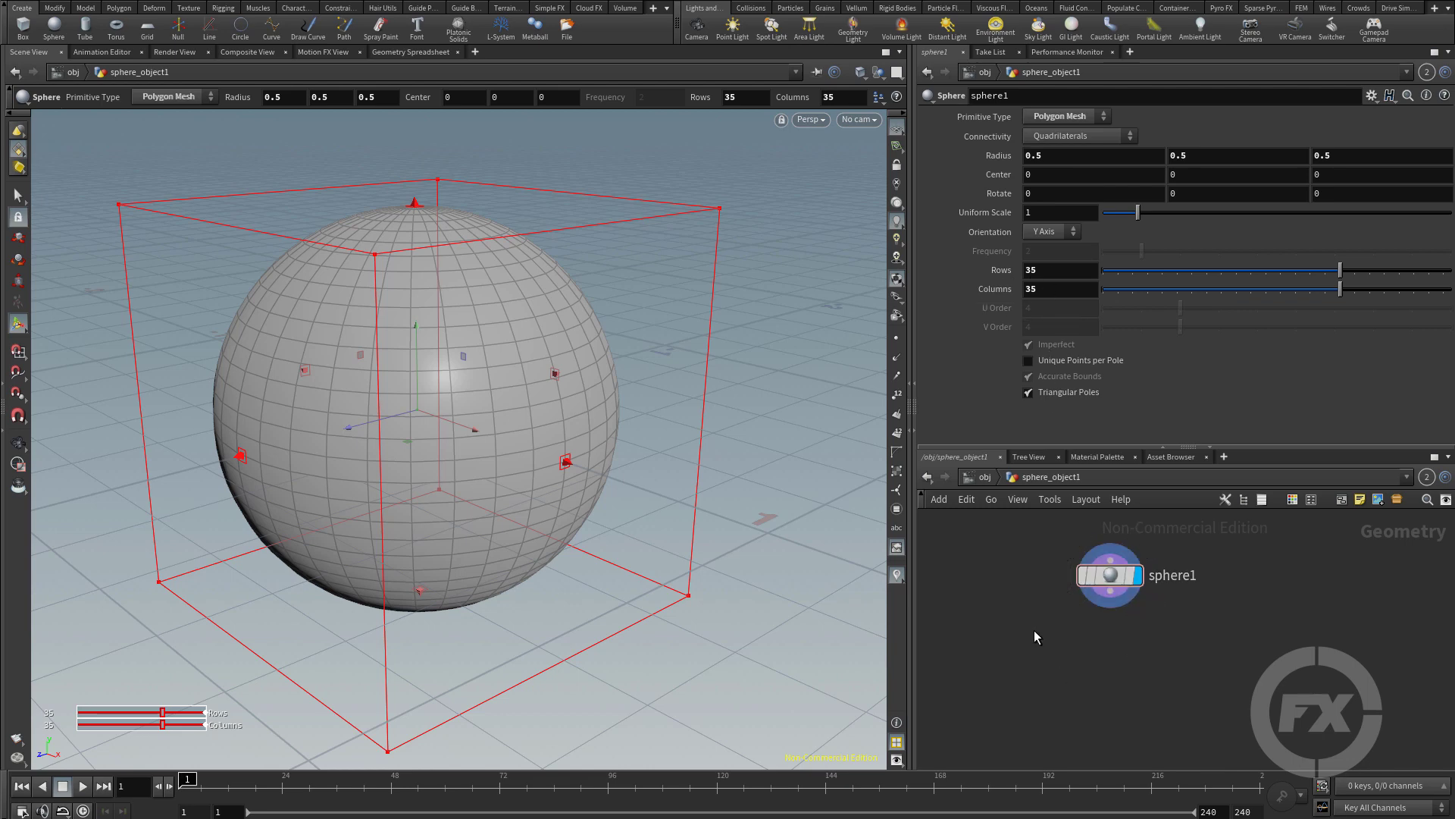
Step: Add an Attribute Paint node below sphere1 on its left side, using the Attribute Paint operator entry
key(Tab)
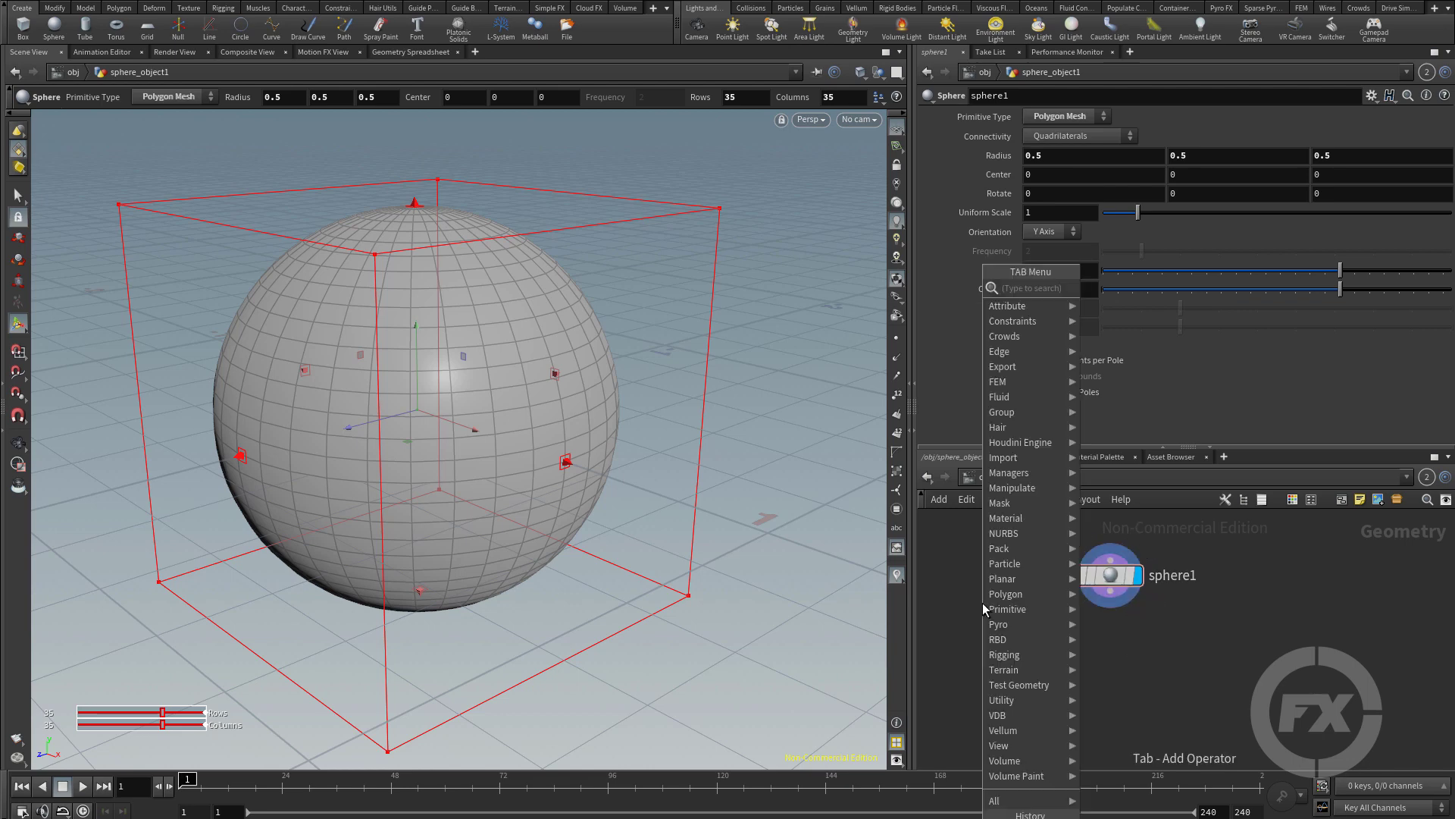
text(pai)
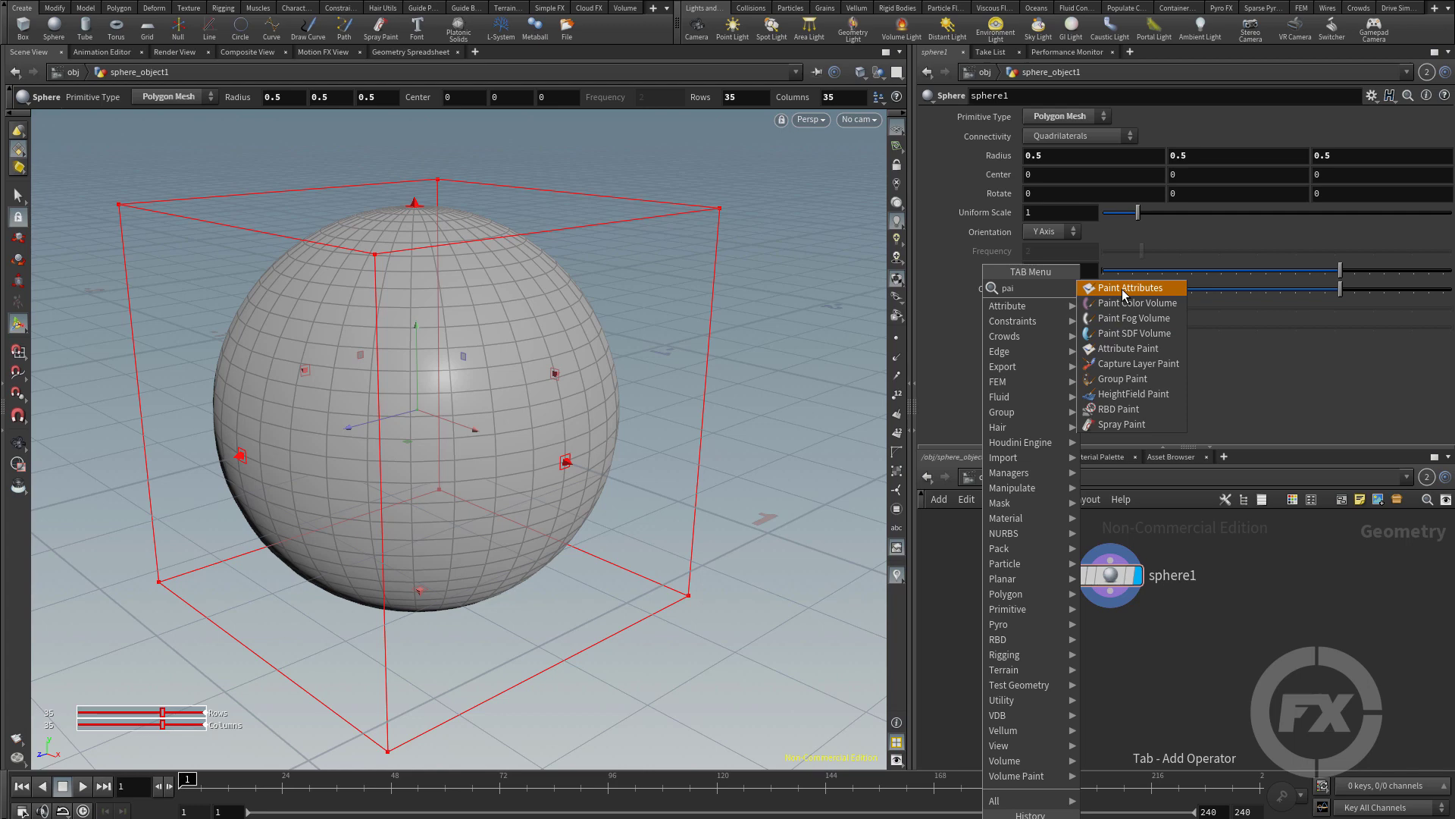
click(1132, 352)
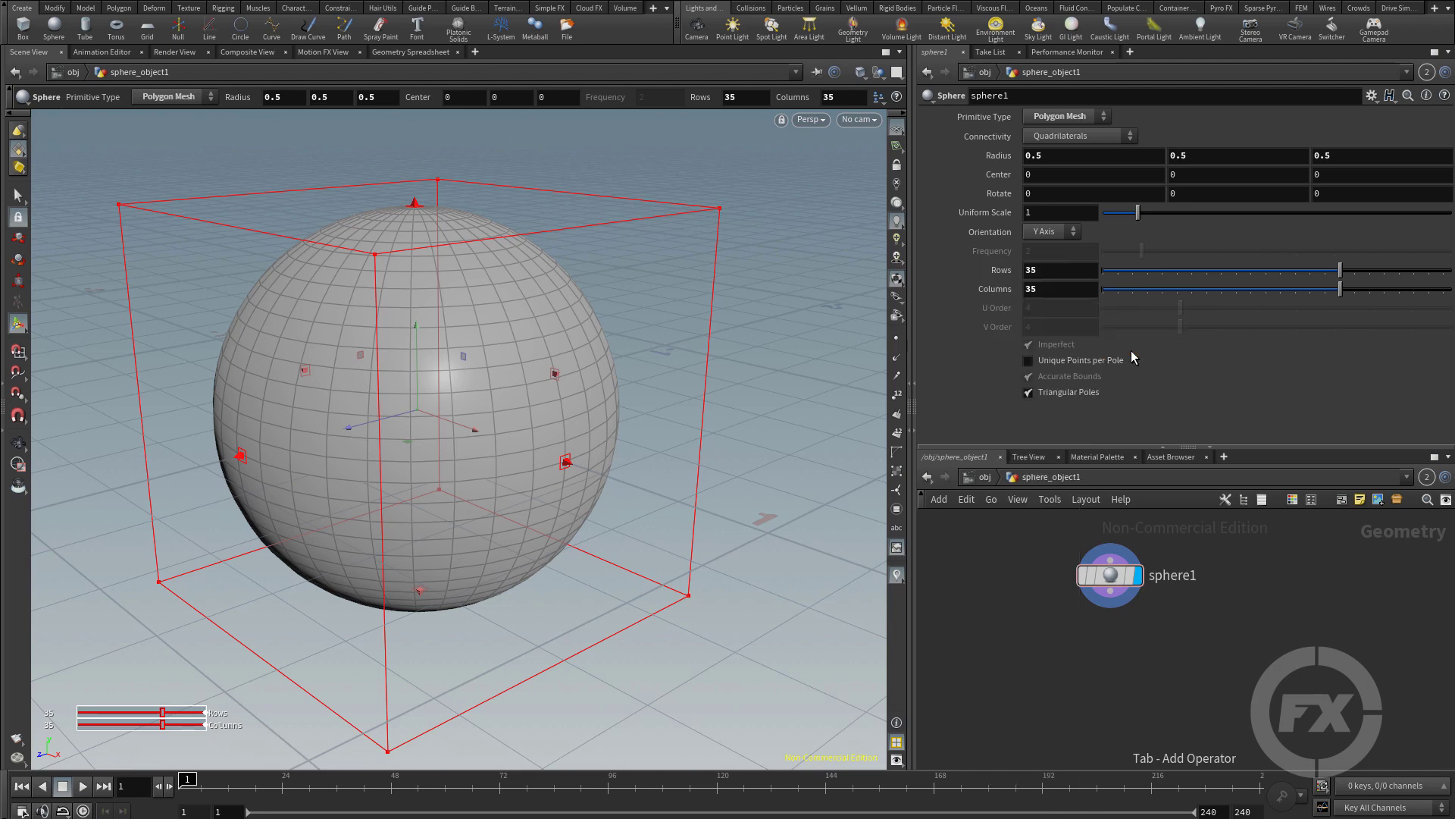
click(1009, 677)
drag(1009, 677, 1009, 644)
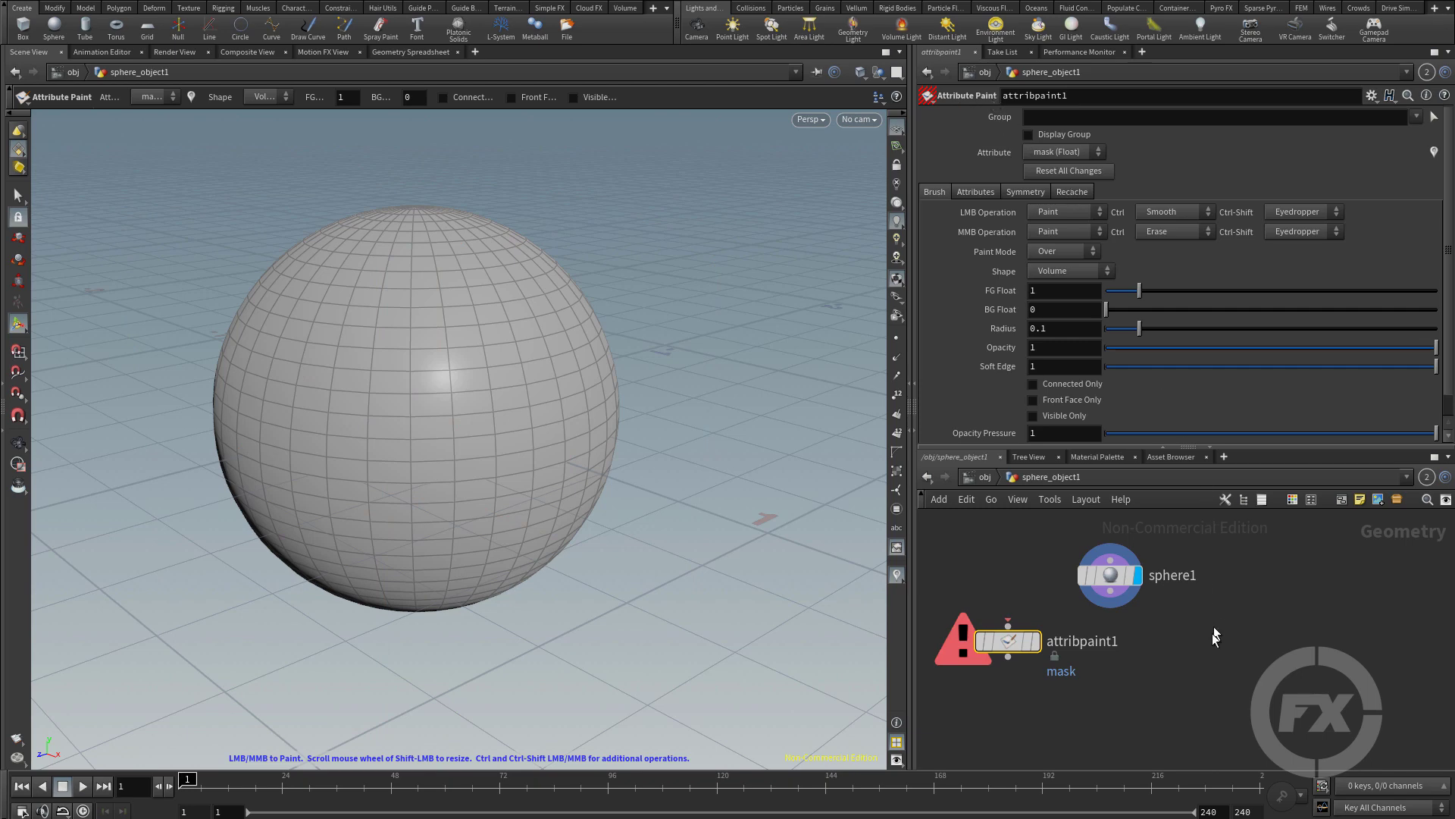
Step: Add a second paint node below sphere1 on its right side, using the Paint Attributes entry
key(Tab)
text(pai)
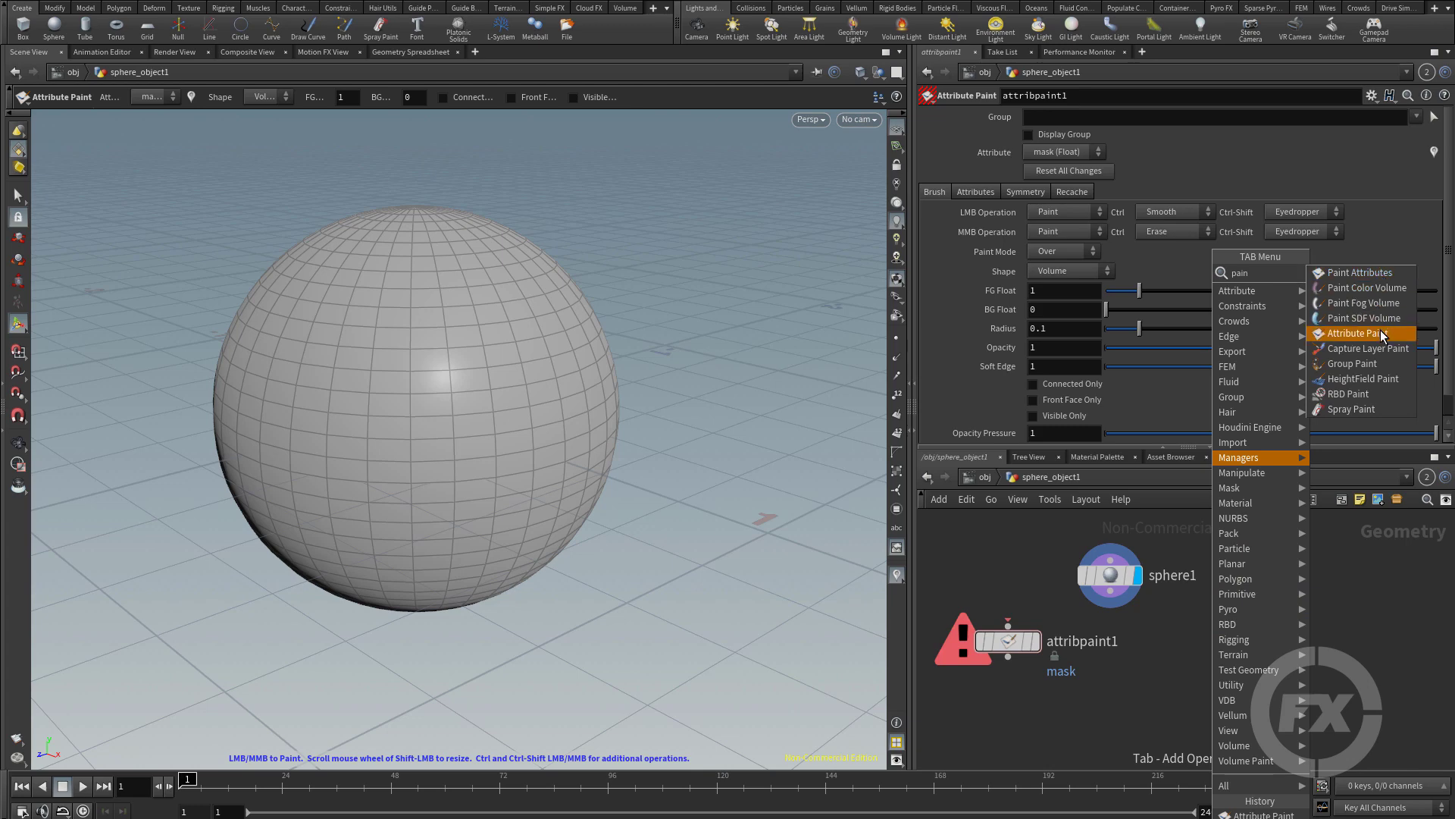
click(1366, 275)
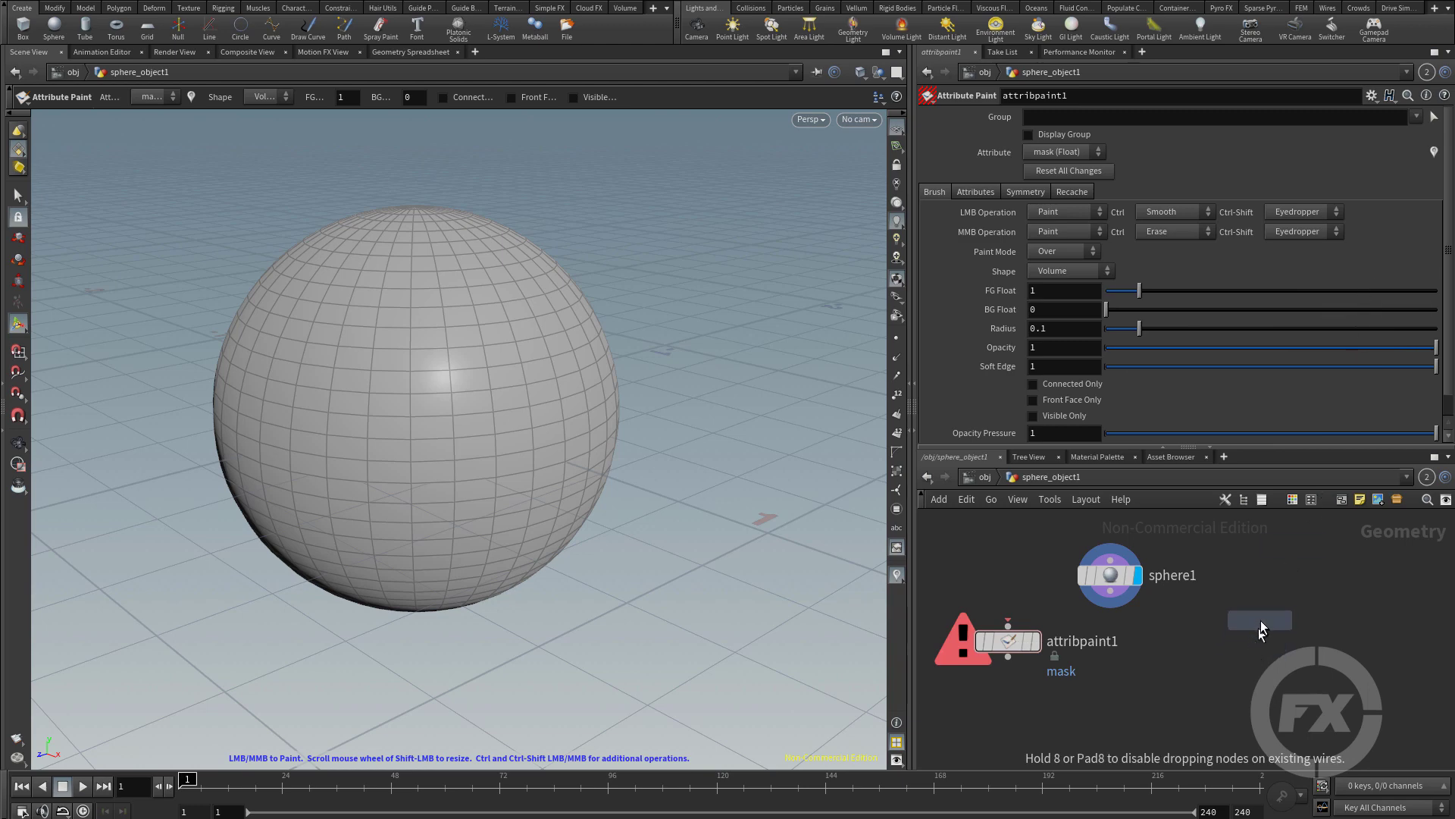
click(1262, 632)
drag(1265, 636, 1272, 644)
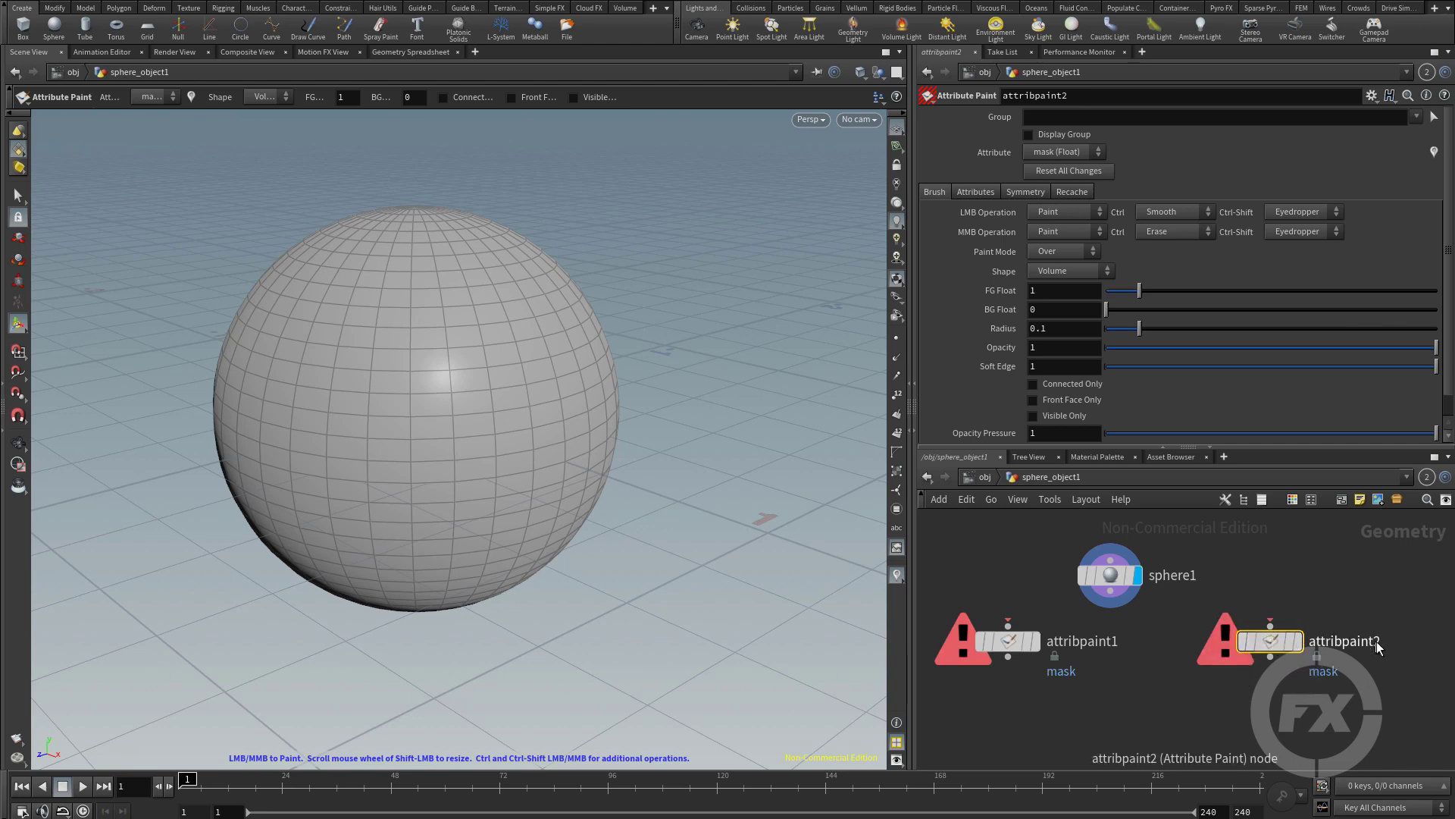
Step: Display the attribpaint1 node's output in the viewport and switch the display to attribpaint2
click(1004, 643)
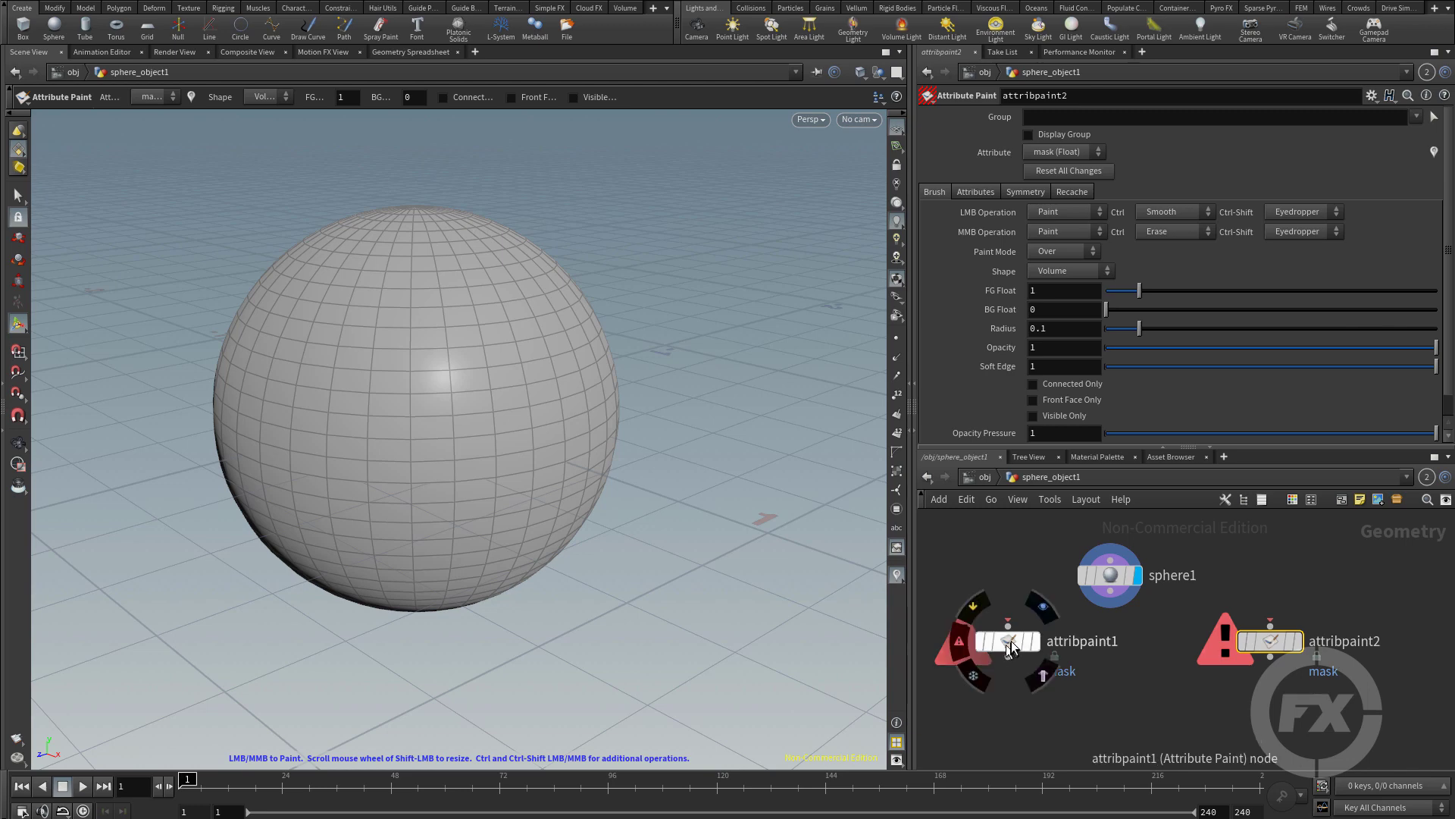
click(1036, 641)
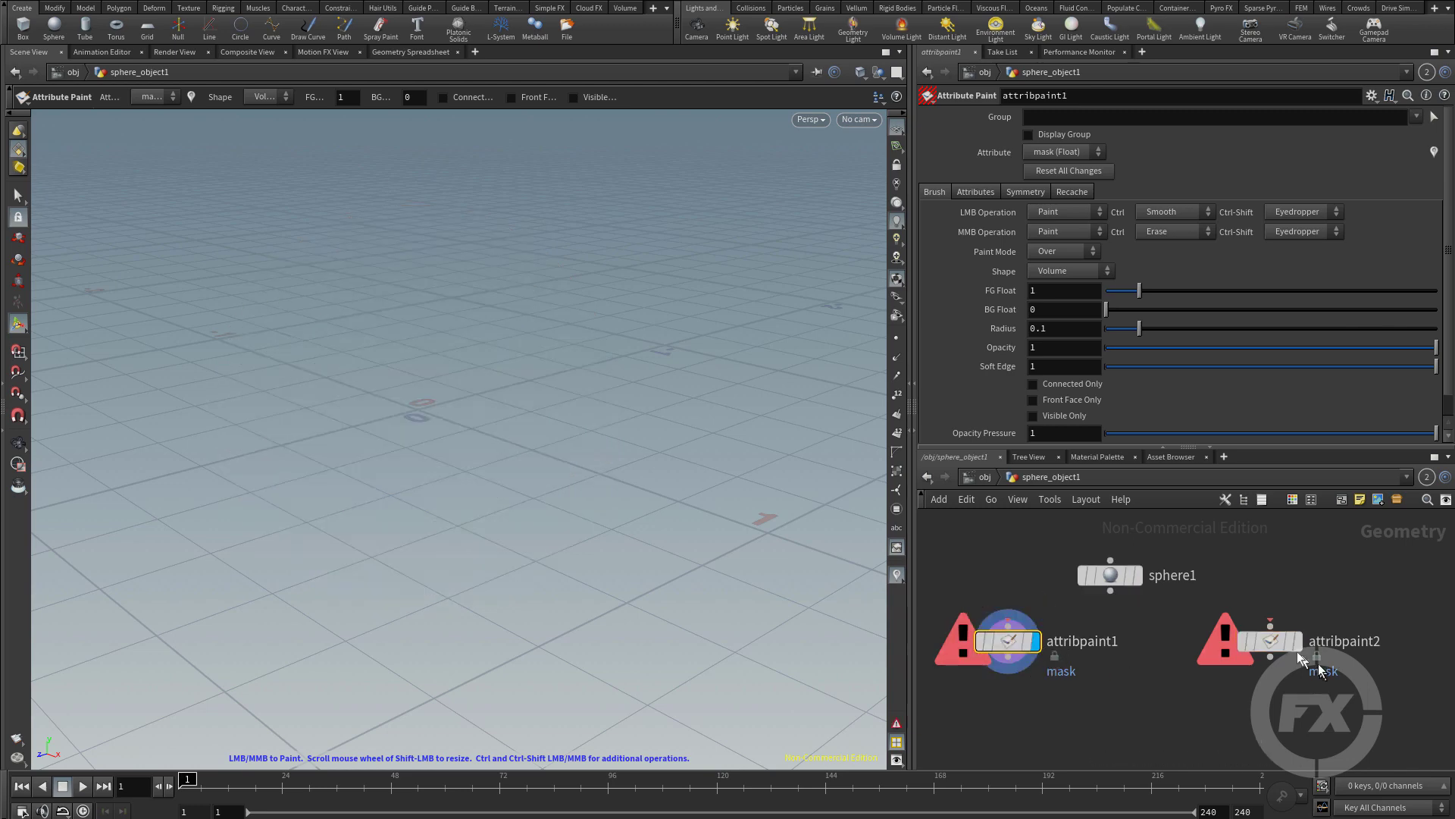
mouse_move(1295, 655)
click(1304, 606)
mouse_move(1007, 647)
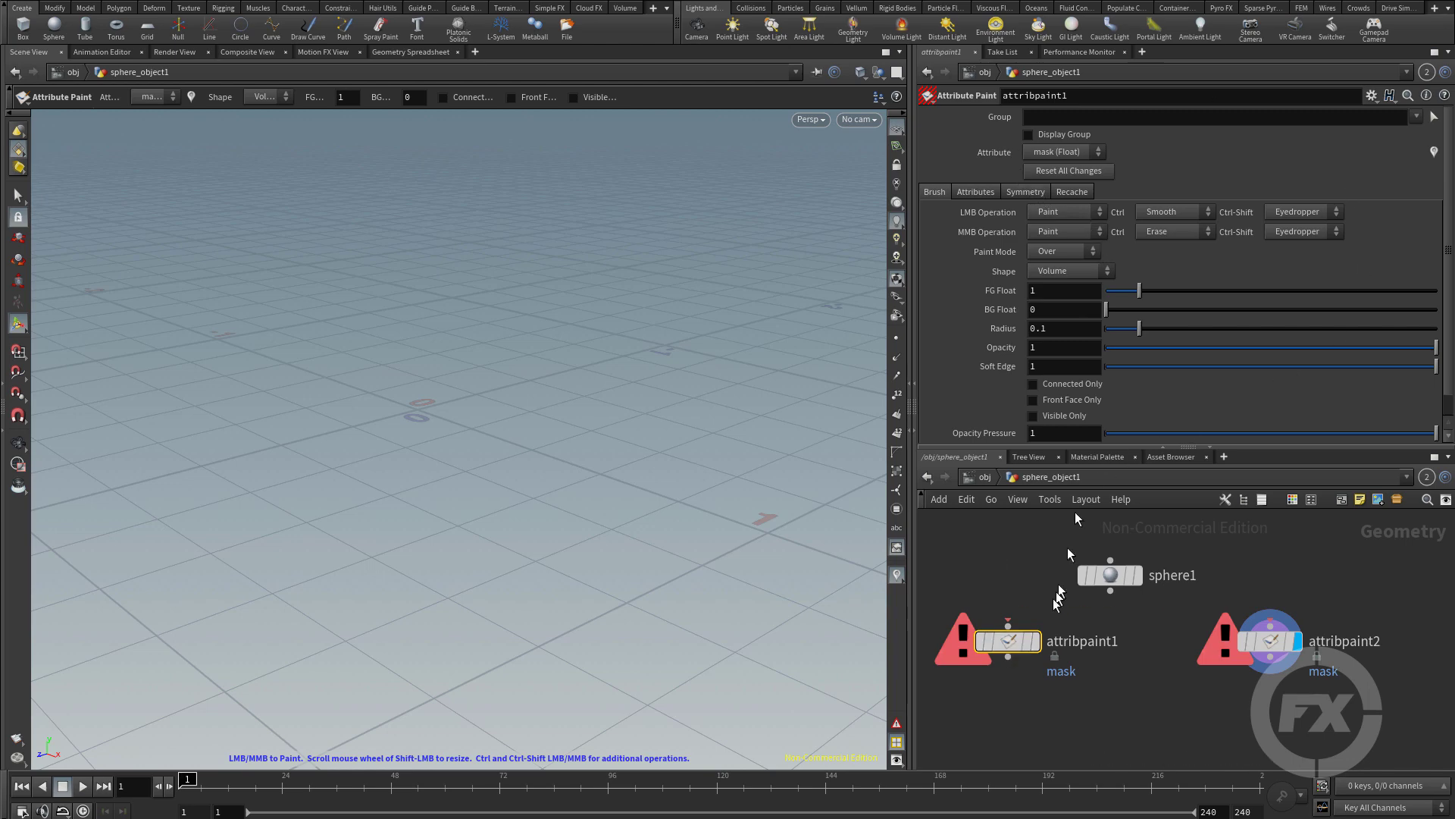
Step: Delete the attribpaint2 and attribpaint1 nodes from the network
click(1272, 643)
key(Delete)
click(1008, 641)
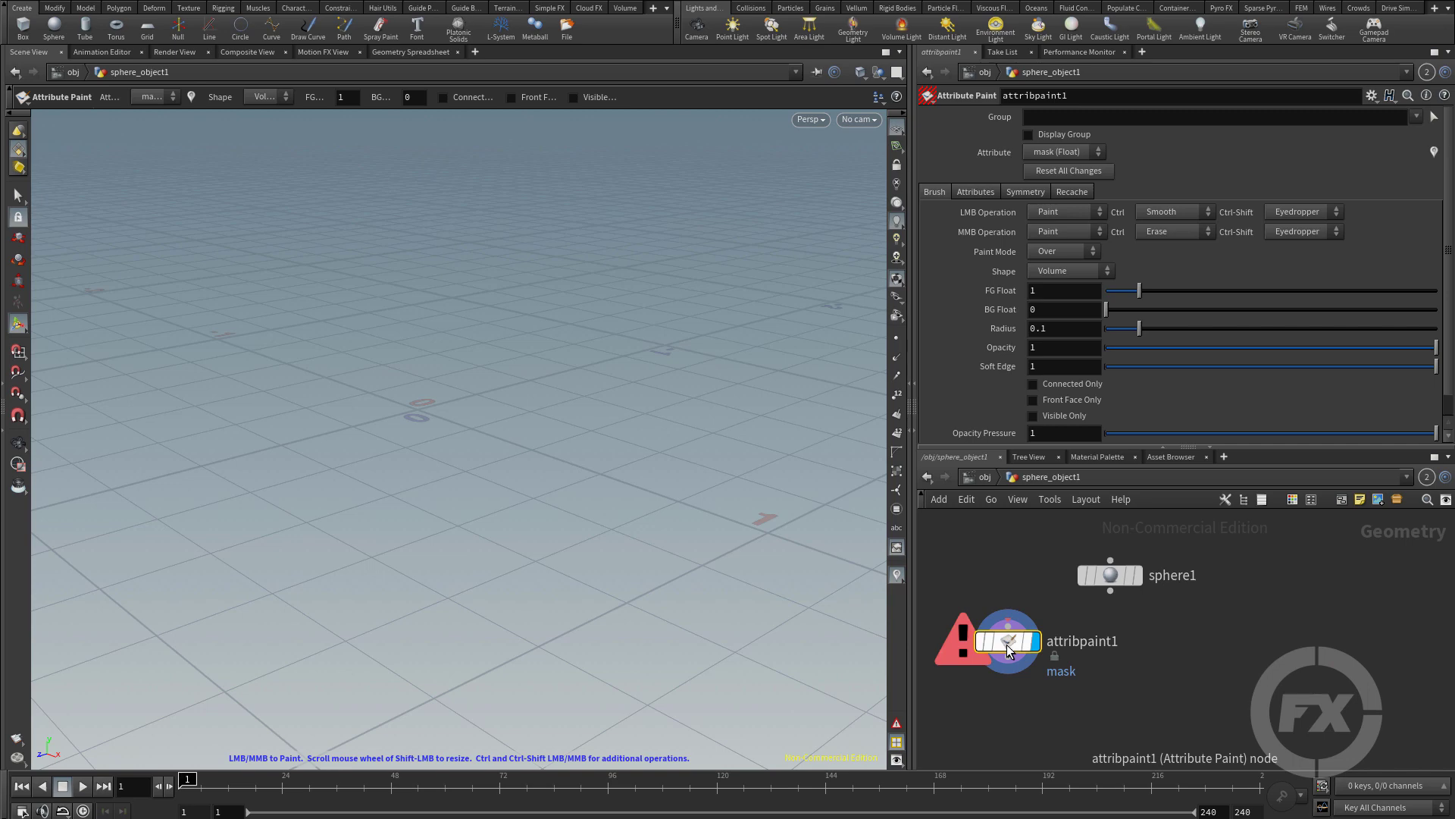
key(Delete)
key(Tab)
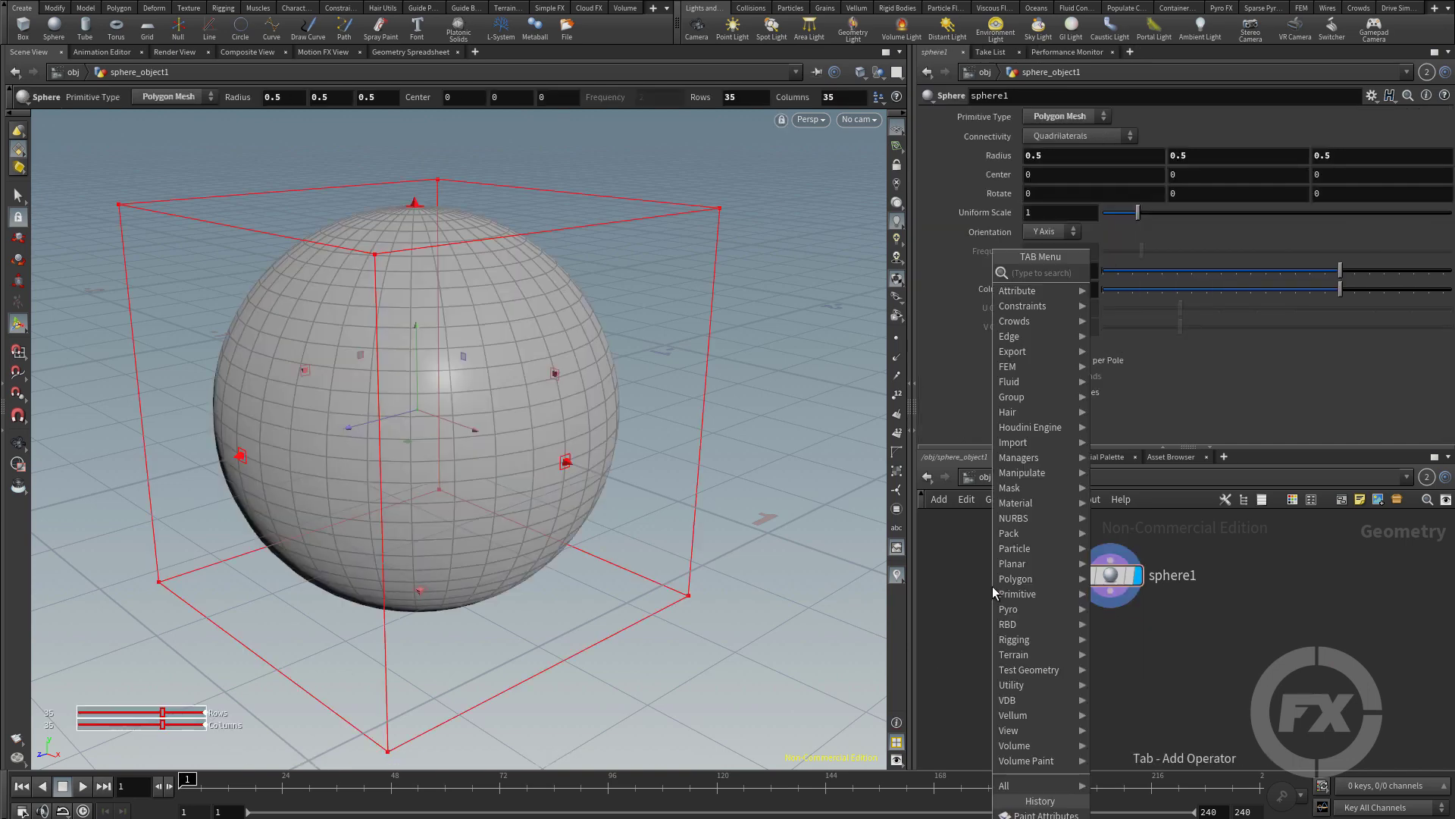
text(pa)
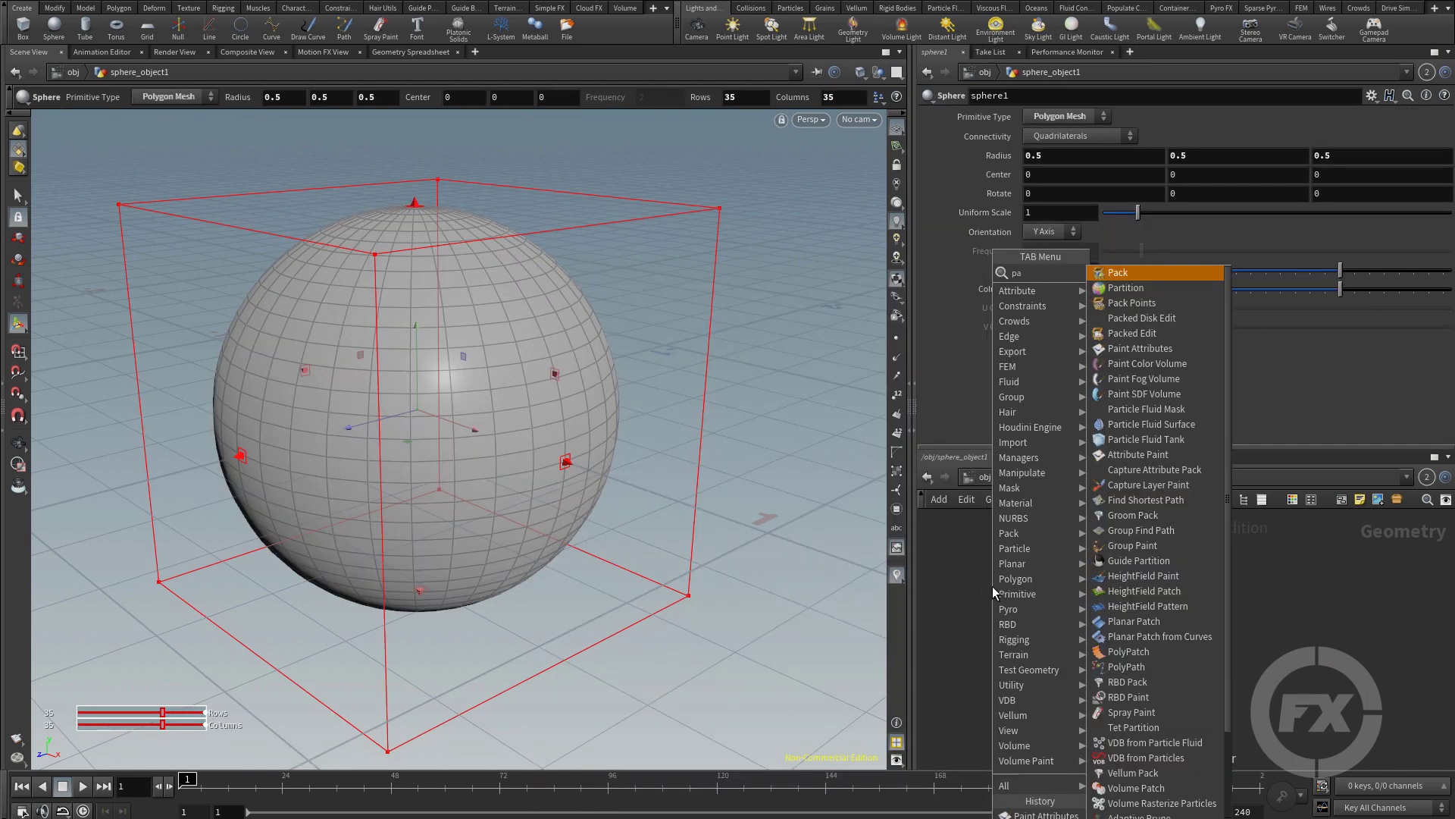
key(BackSpace)
key(BackSpace)
text(attr)
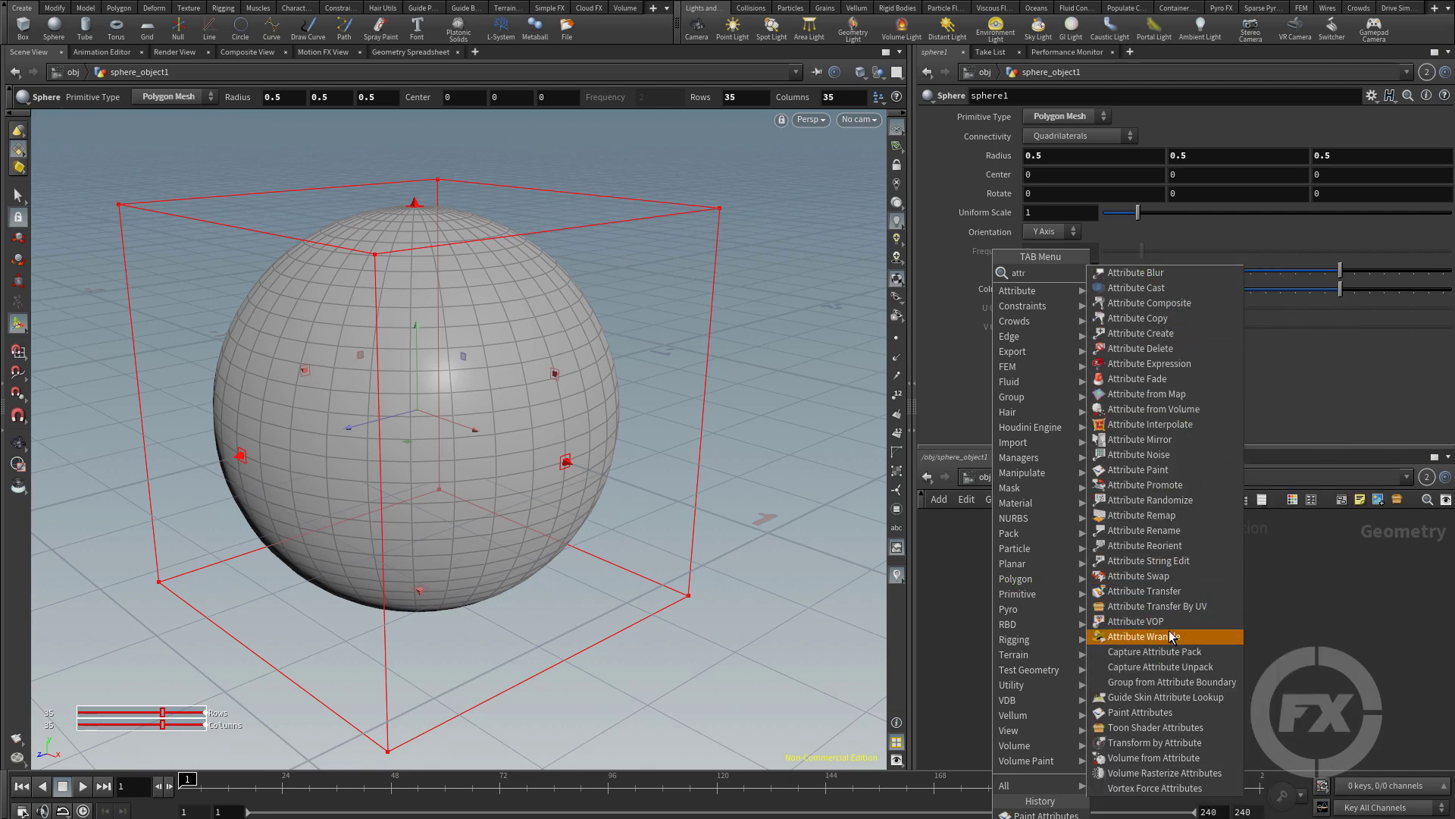
key(BackSpace)
key(BackSpace)
key(BackSpace)
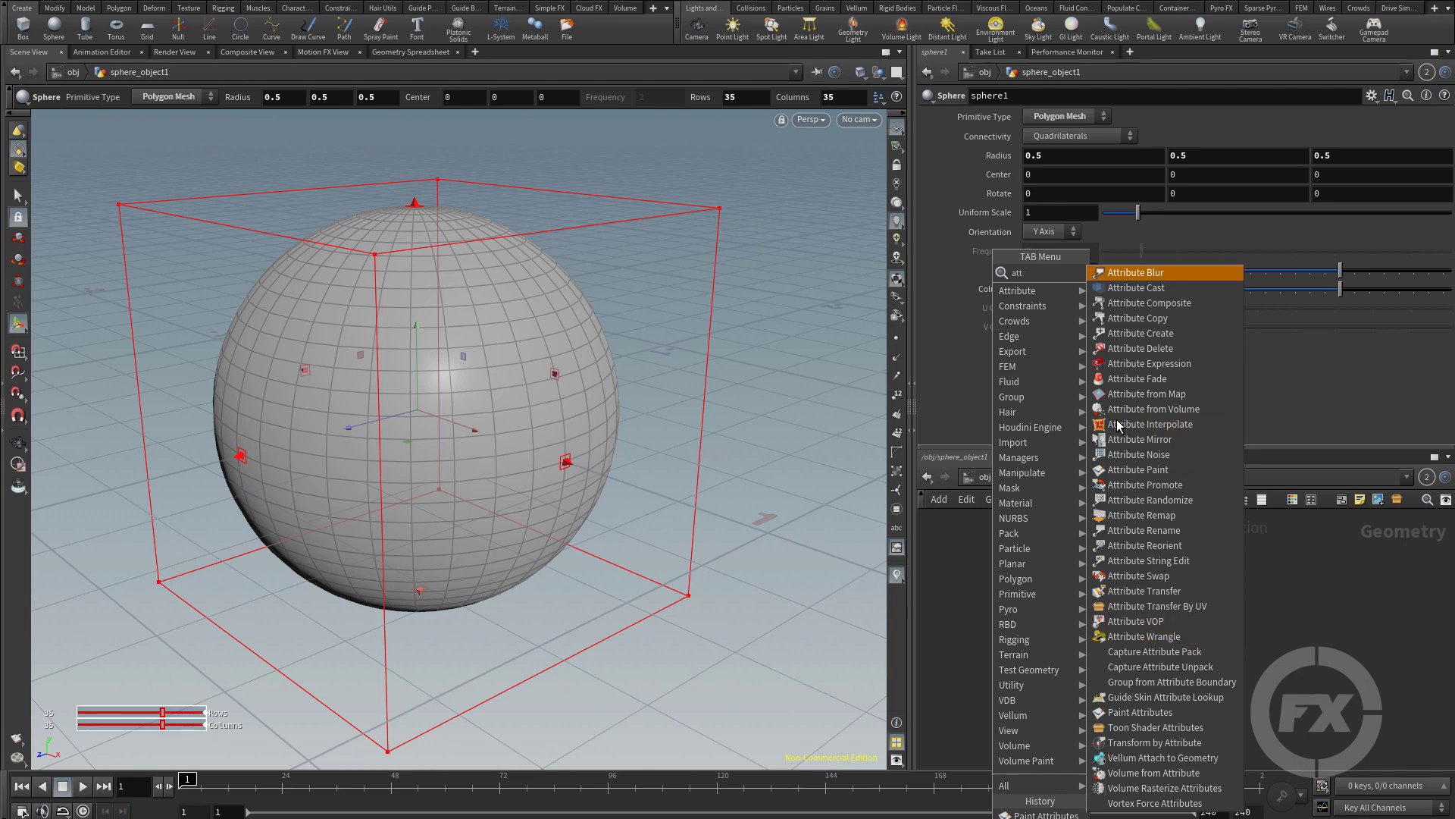
key(BackSpace)
text(wa)
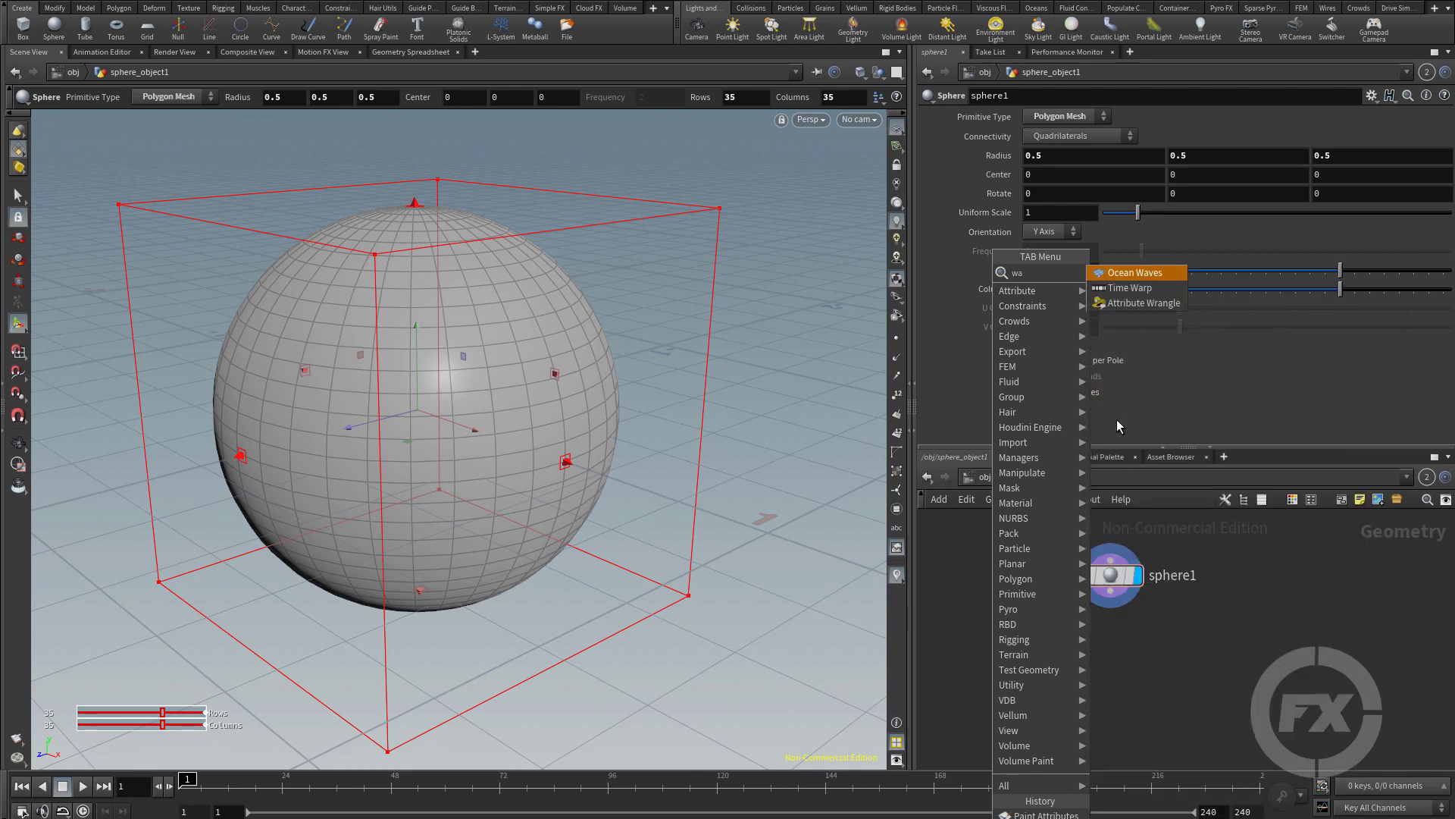
key(BackSpace)
text(ra)
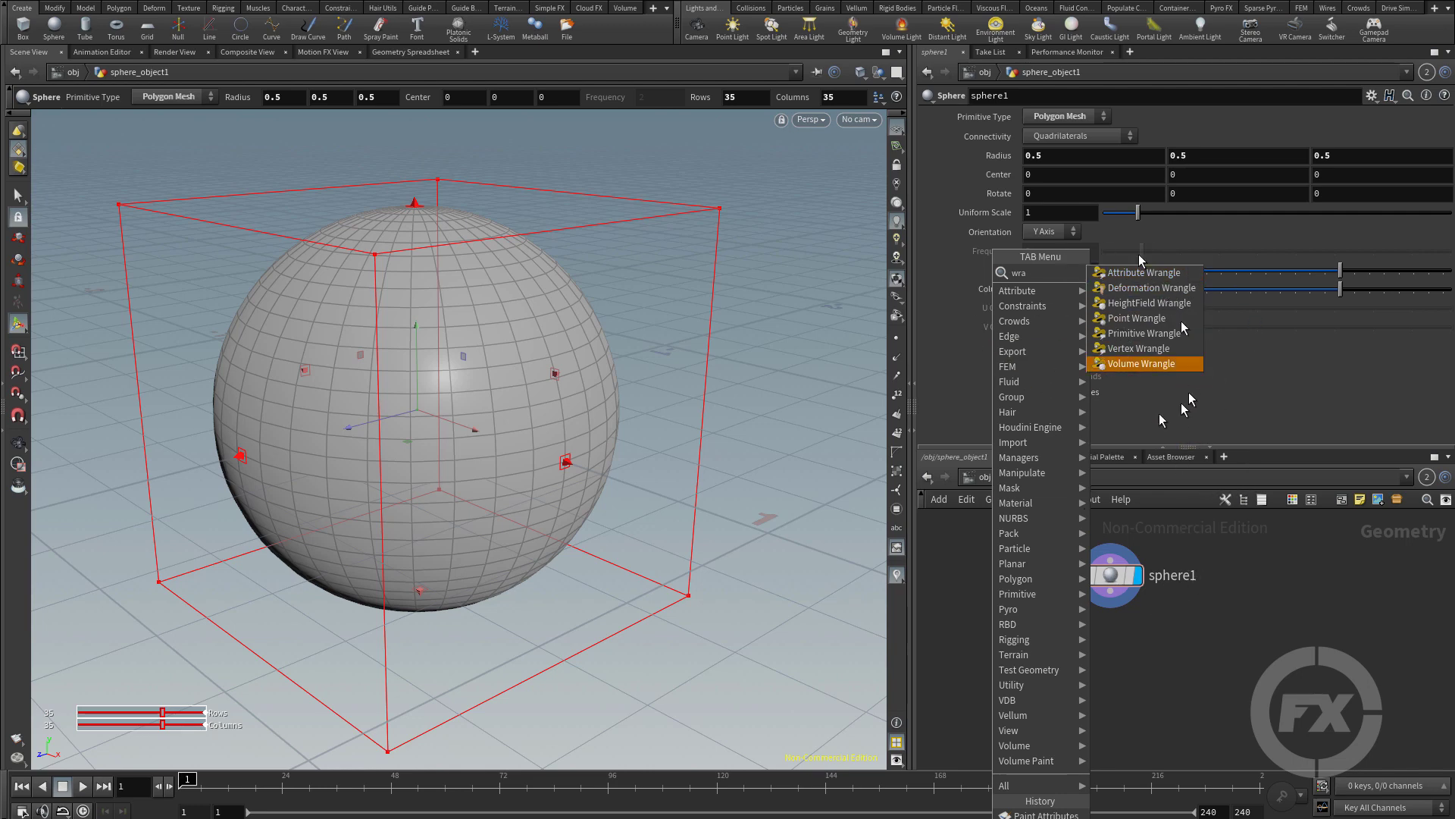
key(Escape)
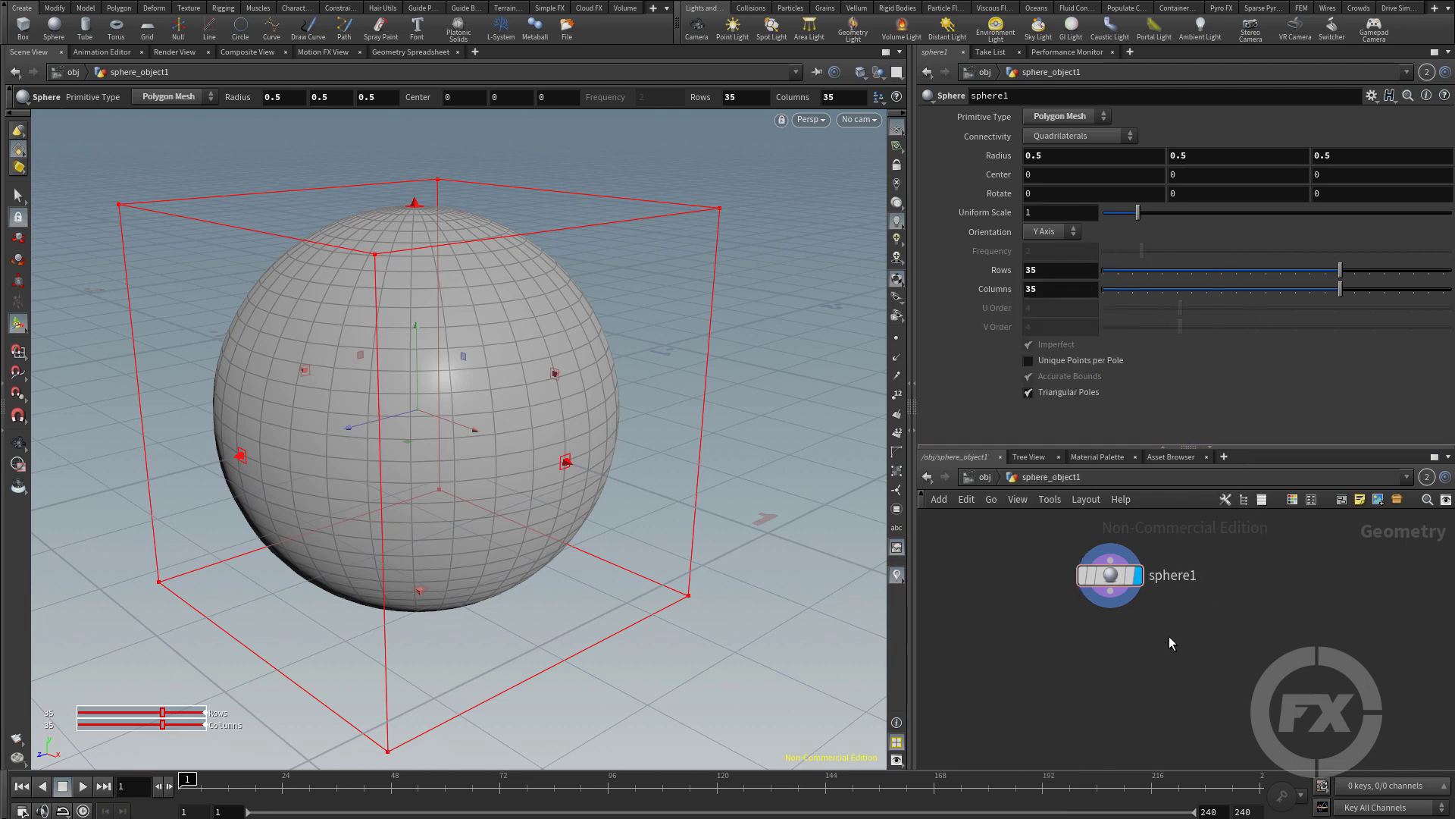
Step: Add an Attribute Paint node, wire it beneath sphere1 and display its output in the viewport
key(Tab)
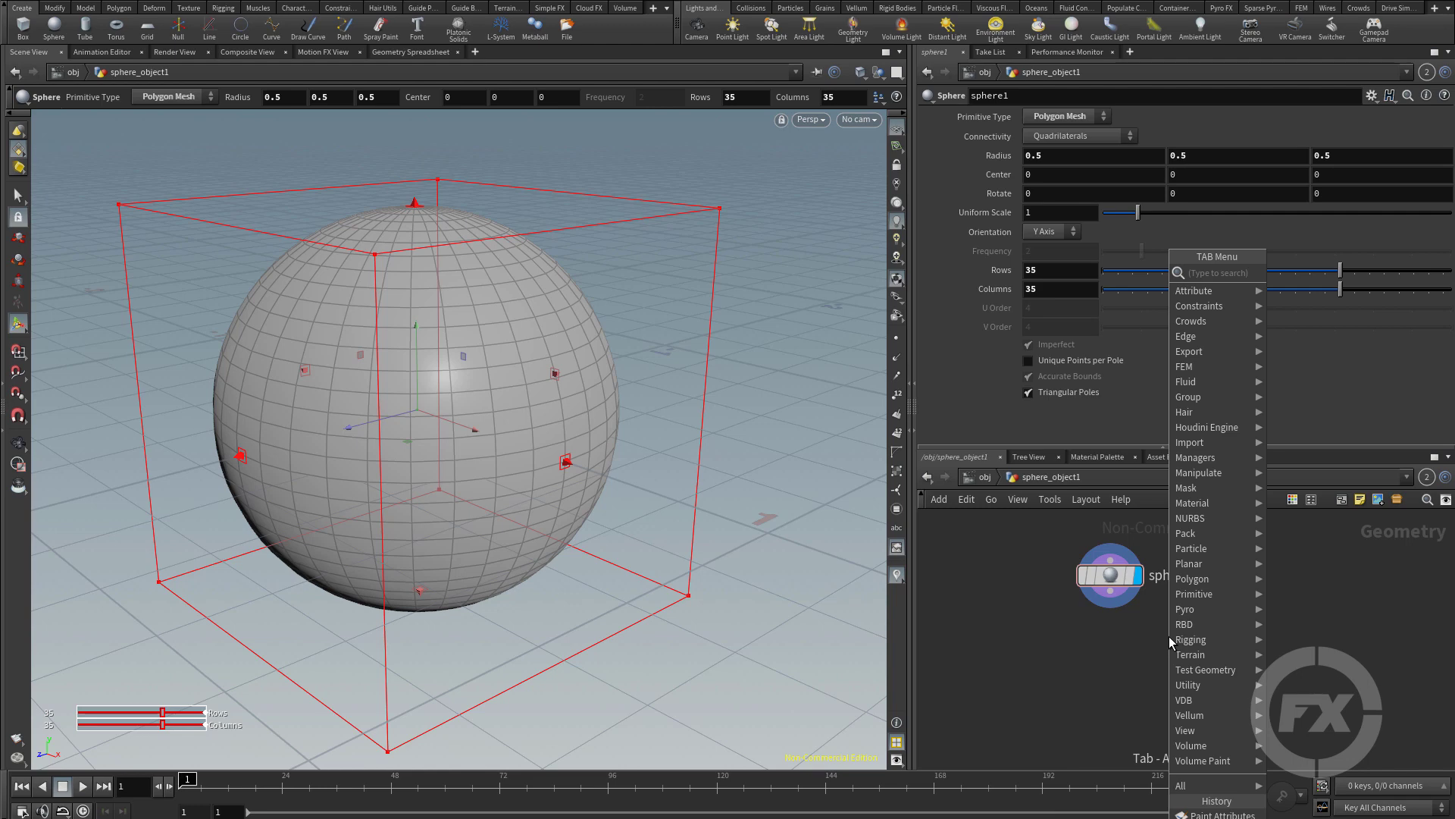
text(pai)
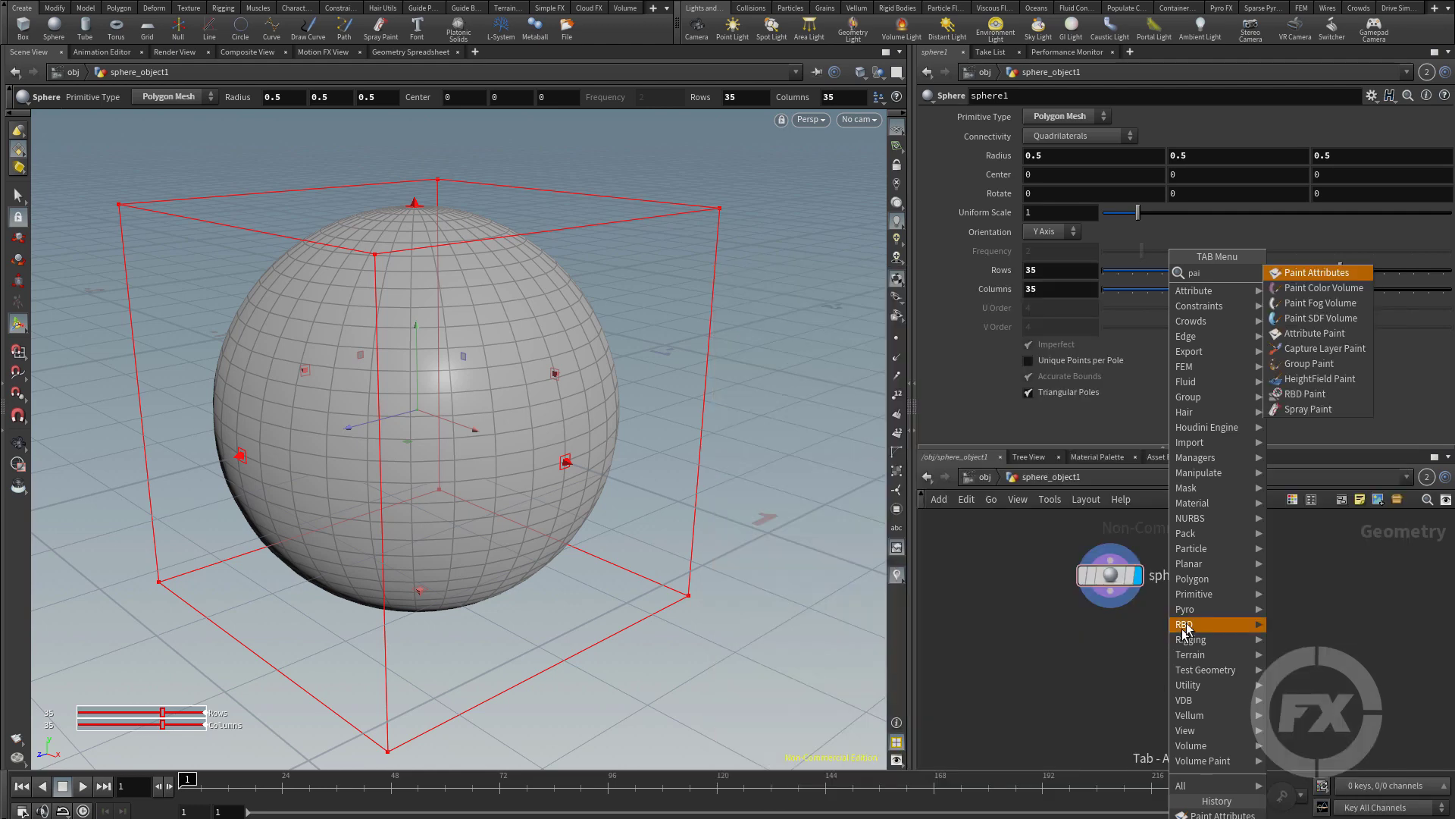
click(1314, 333)
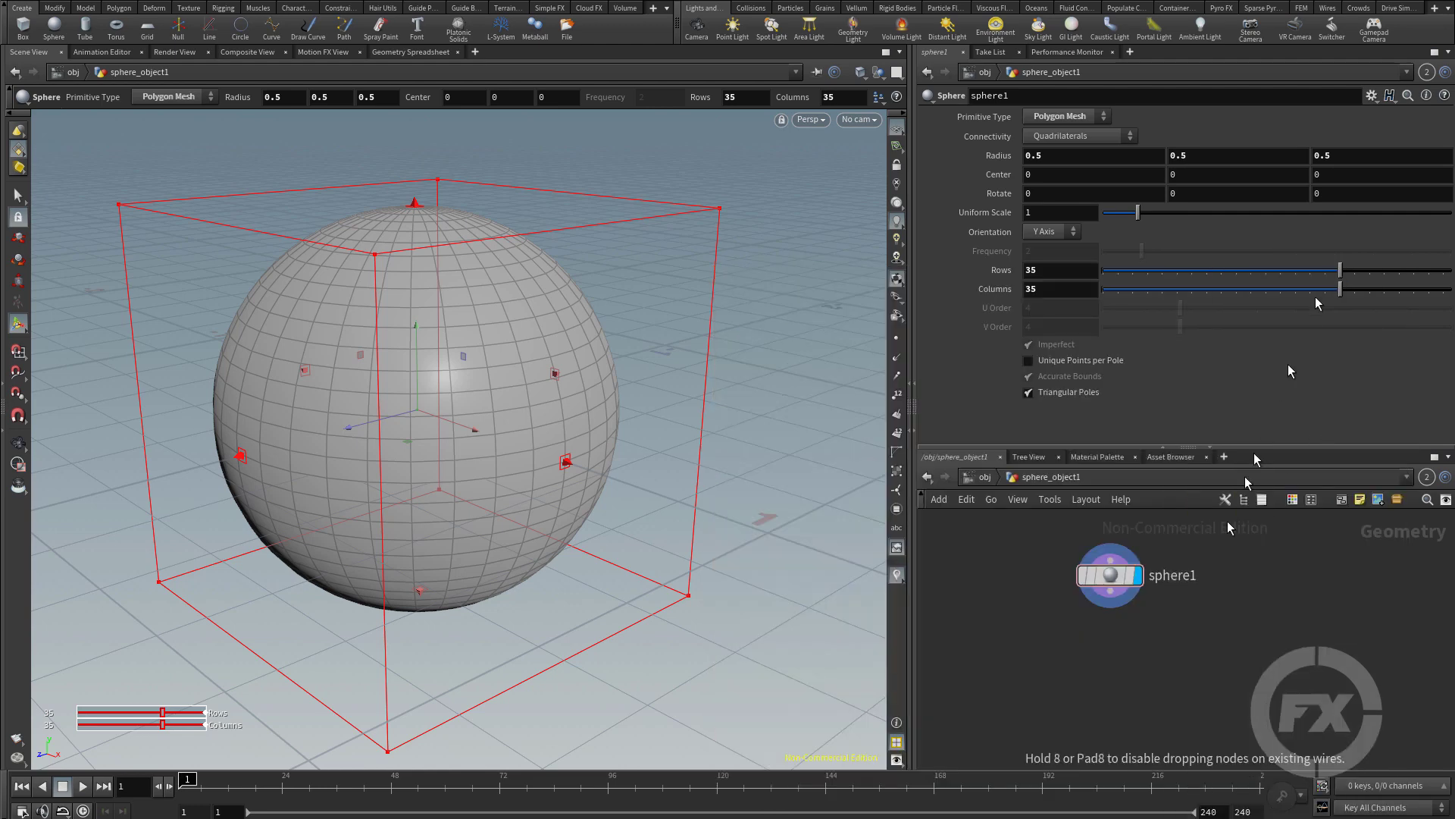
click(1084, 667)
drag(1105, 612, 1060, 634)
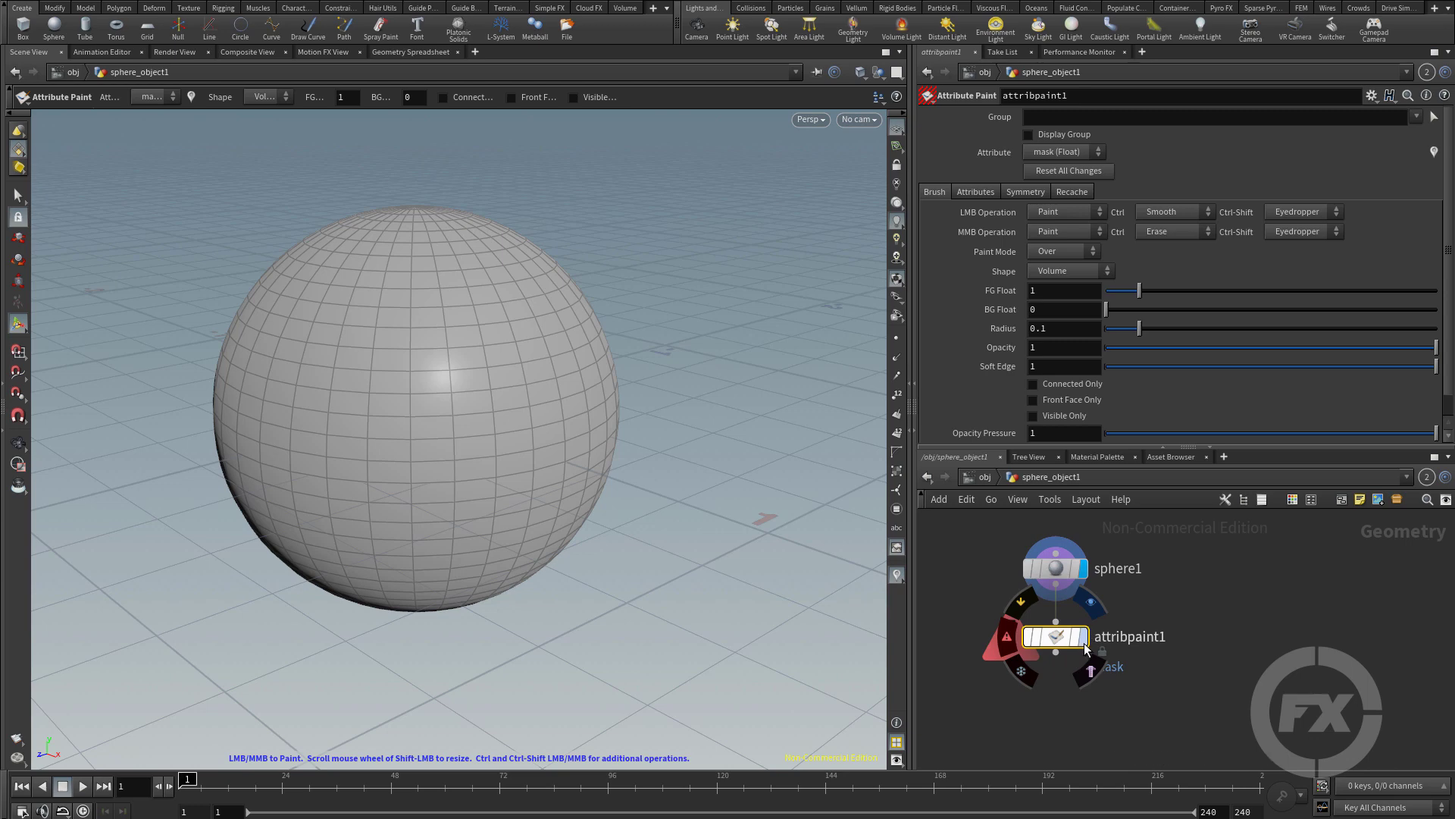
click(1085, 640)
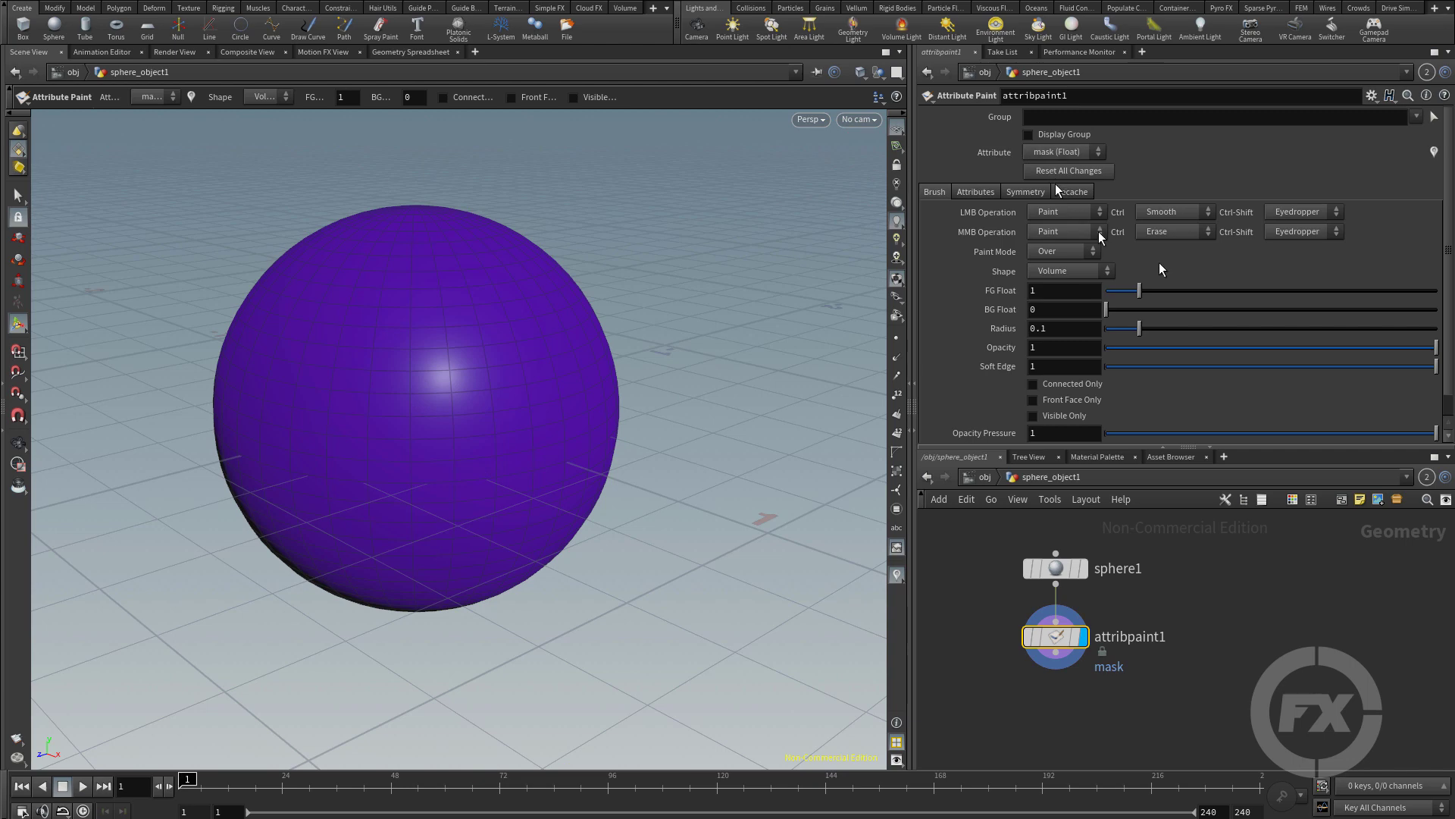
Step: Add a Geometry Spreadsheet pane tab beside the network view and look through the points' mask values
click(1218, 457)
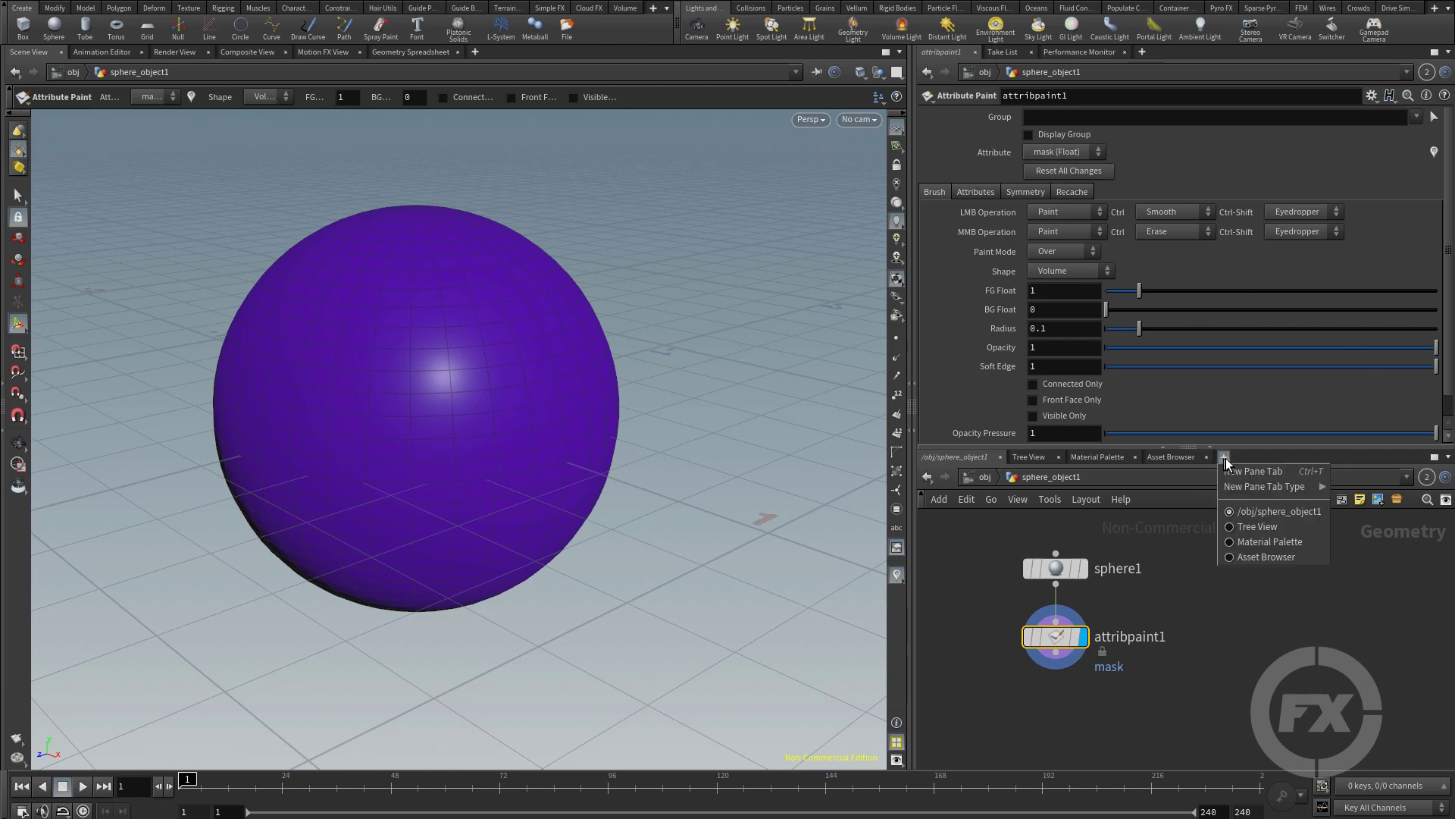
mouse_move(1288, 486)
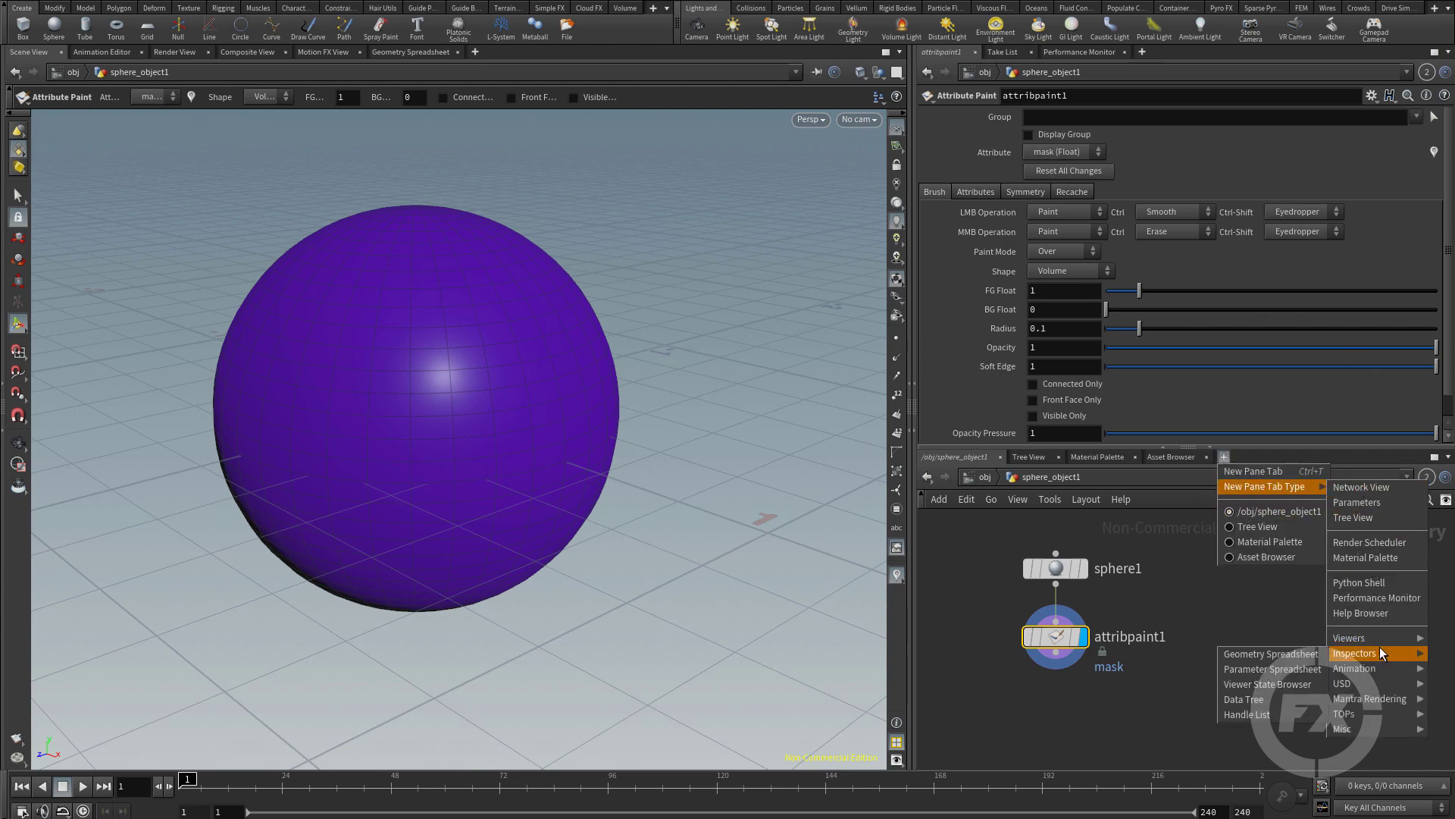
mouse_move(1381, 653)
click(1279, 656)
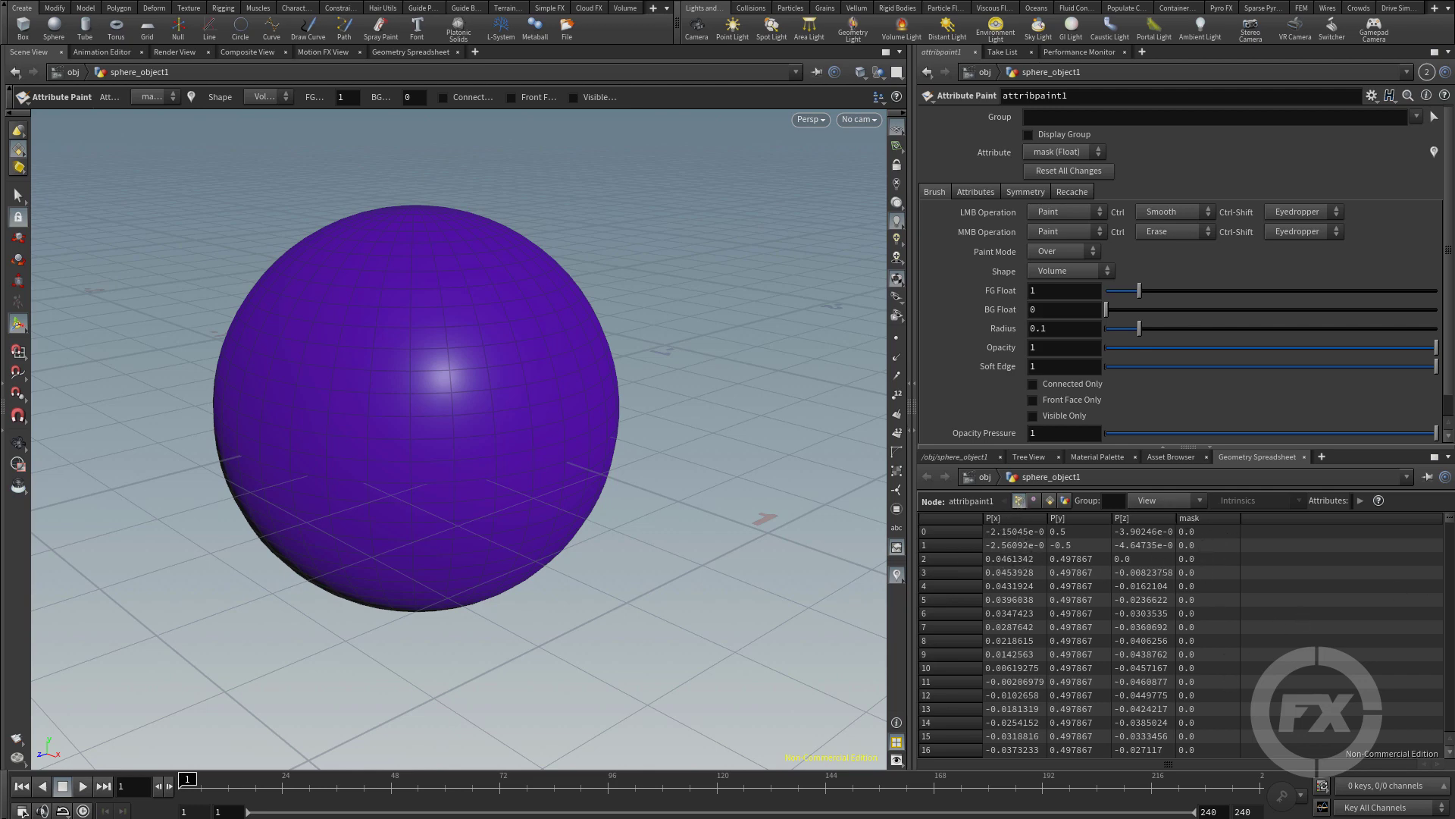
scroll(1207, 569, down, 4)
scroll(1208, 569, down, 20)
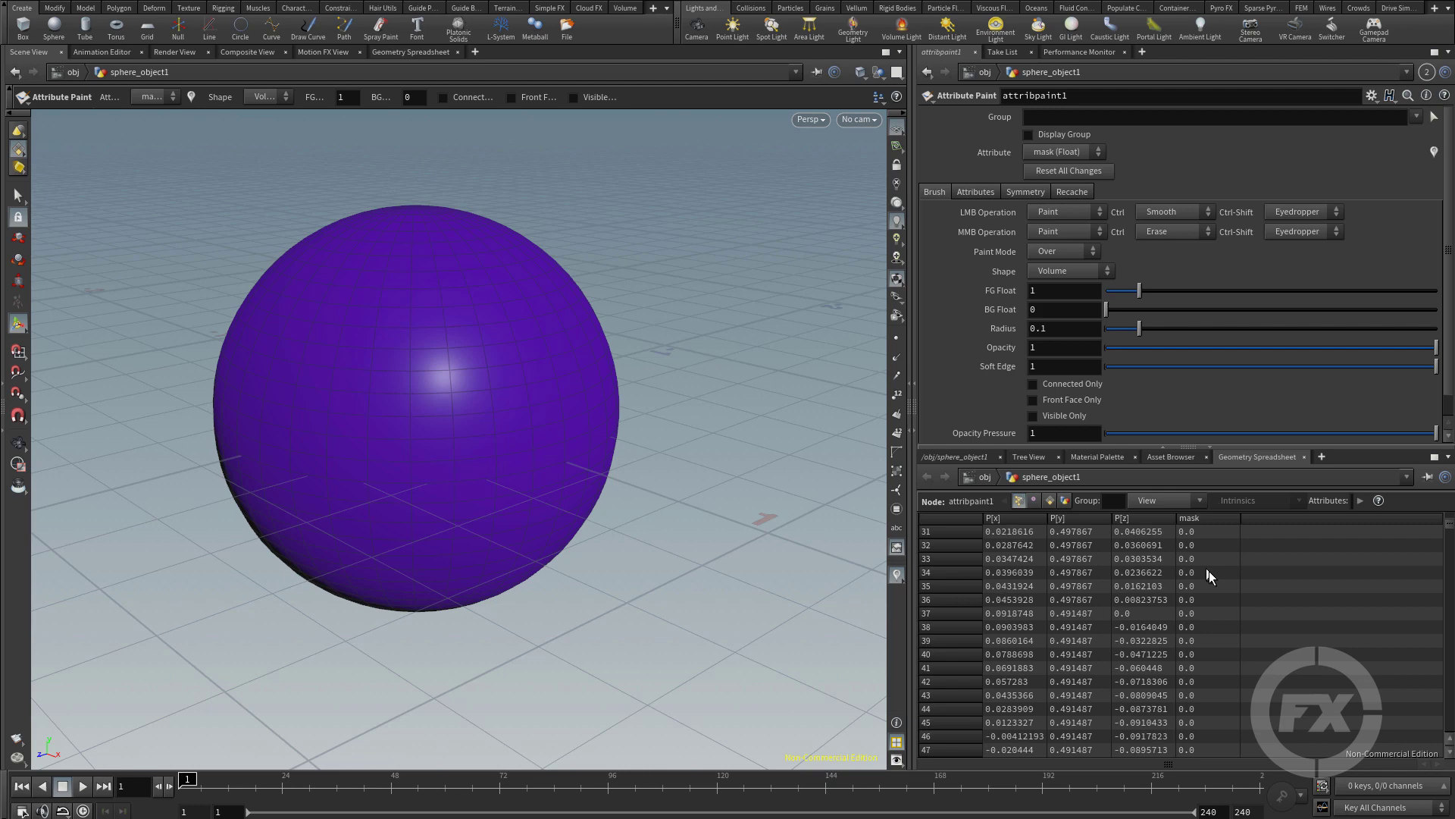
scroll(1213, 630, up, 17)
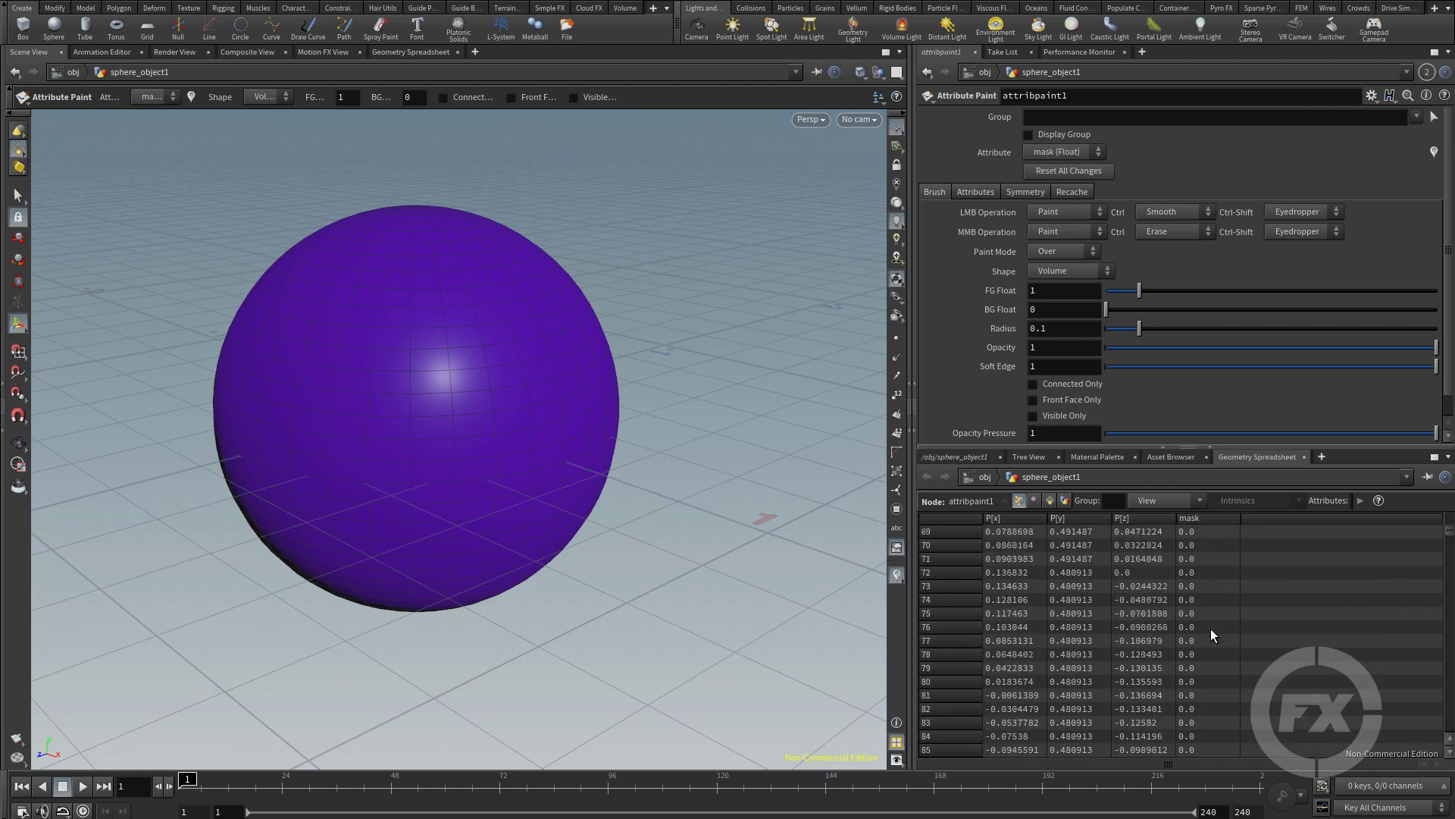
scroll(1213, 629, up, 10)
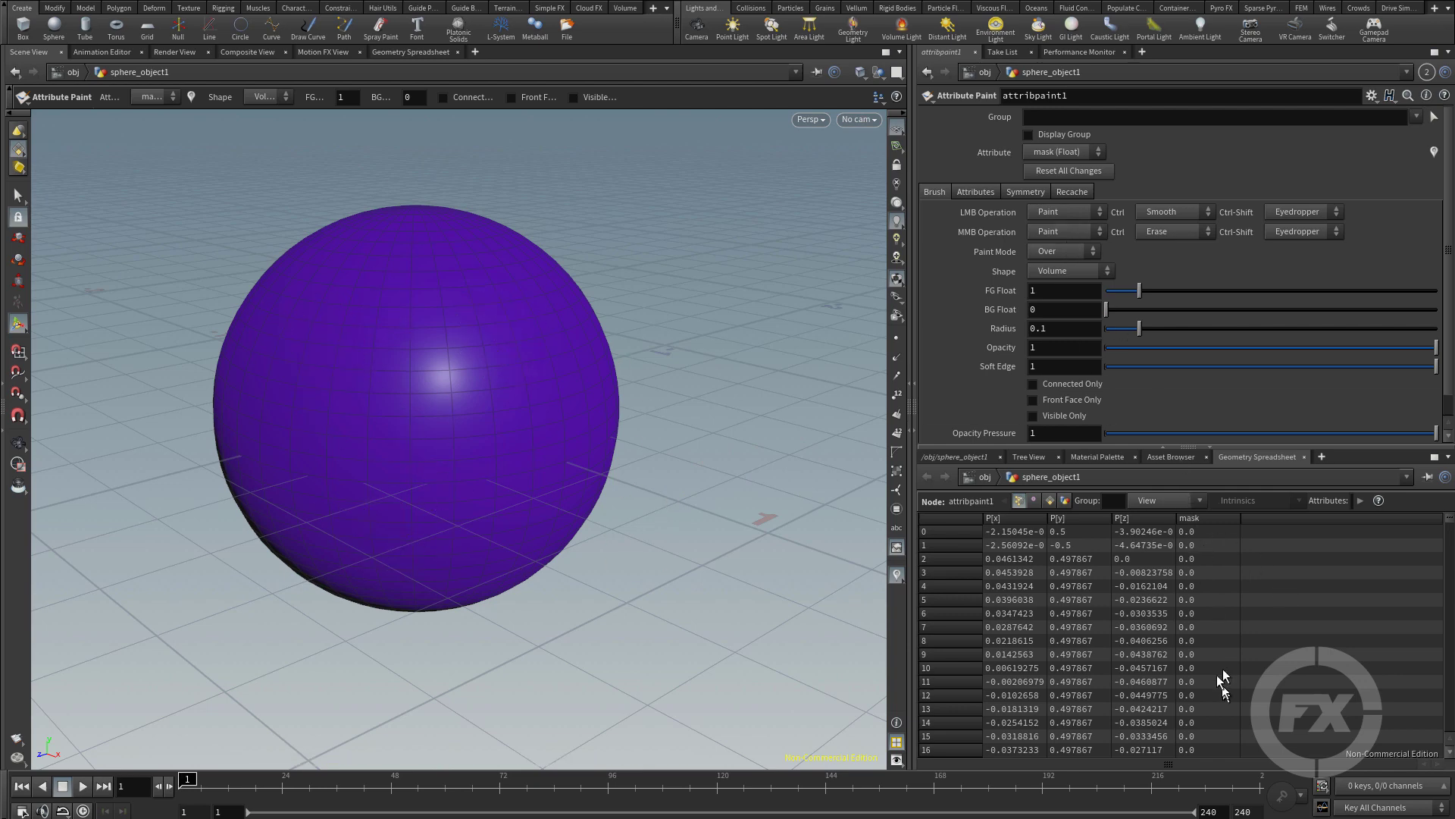
Step: Return to the node network and toggle the viewport's attribute visualization off and on
click(953, 457)
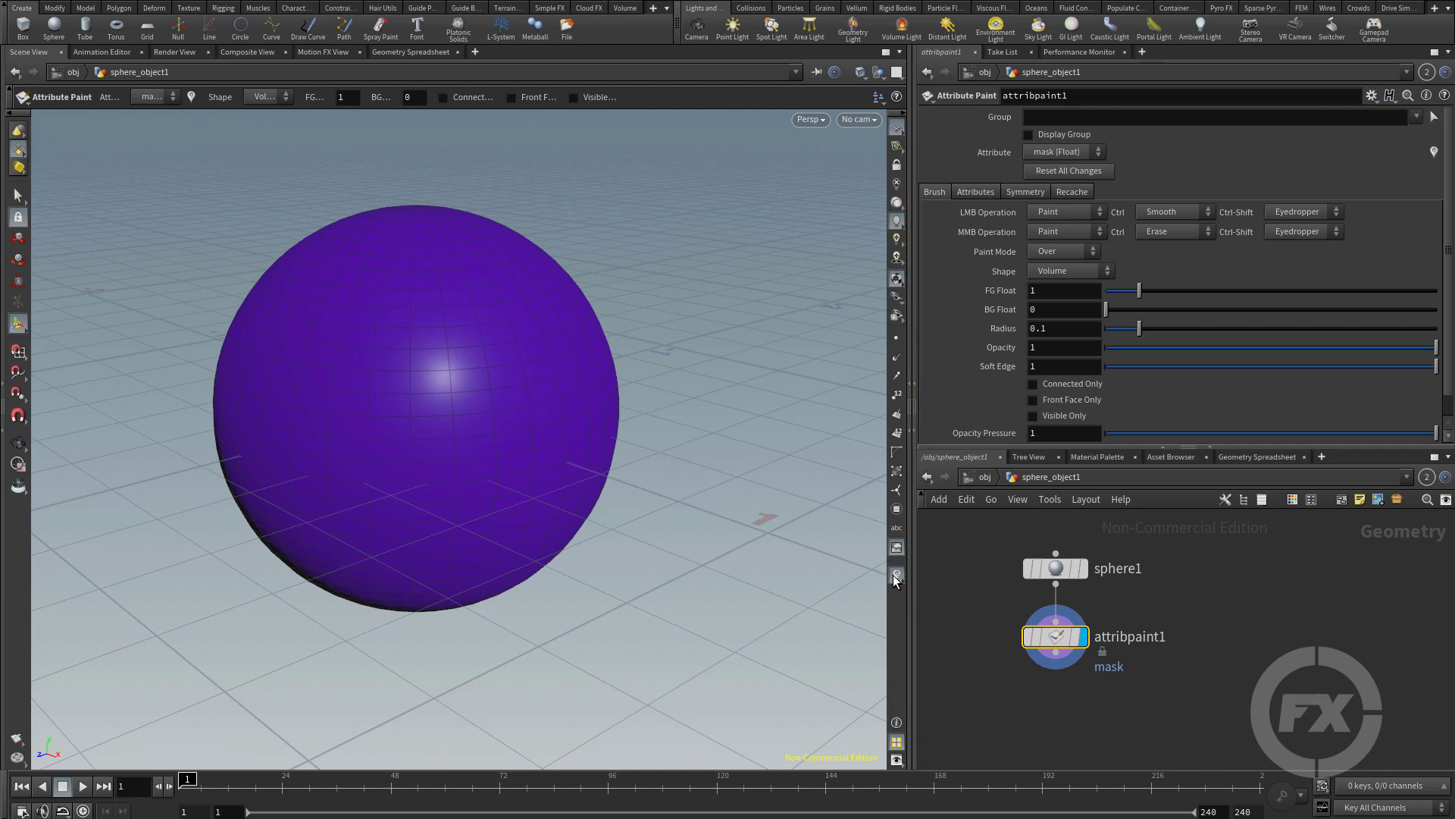
click(896, 575)
click(894, 577)
click(894, 576)
click(894, 577)
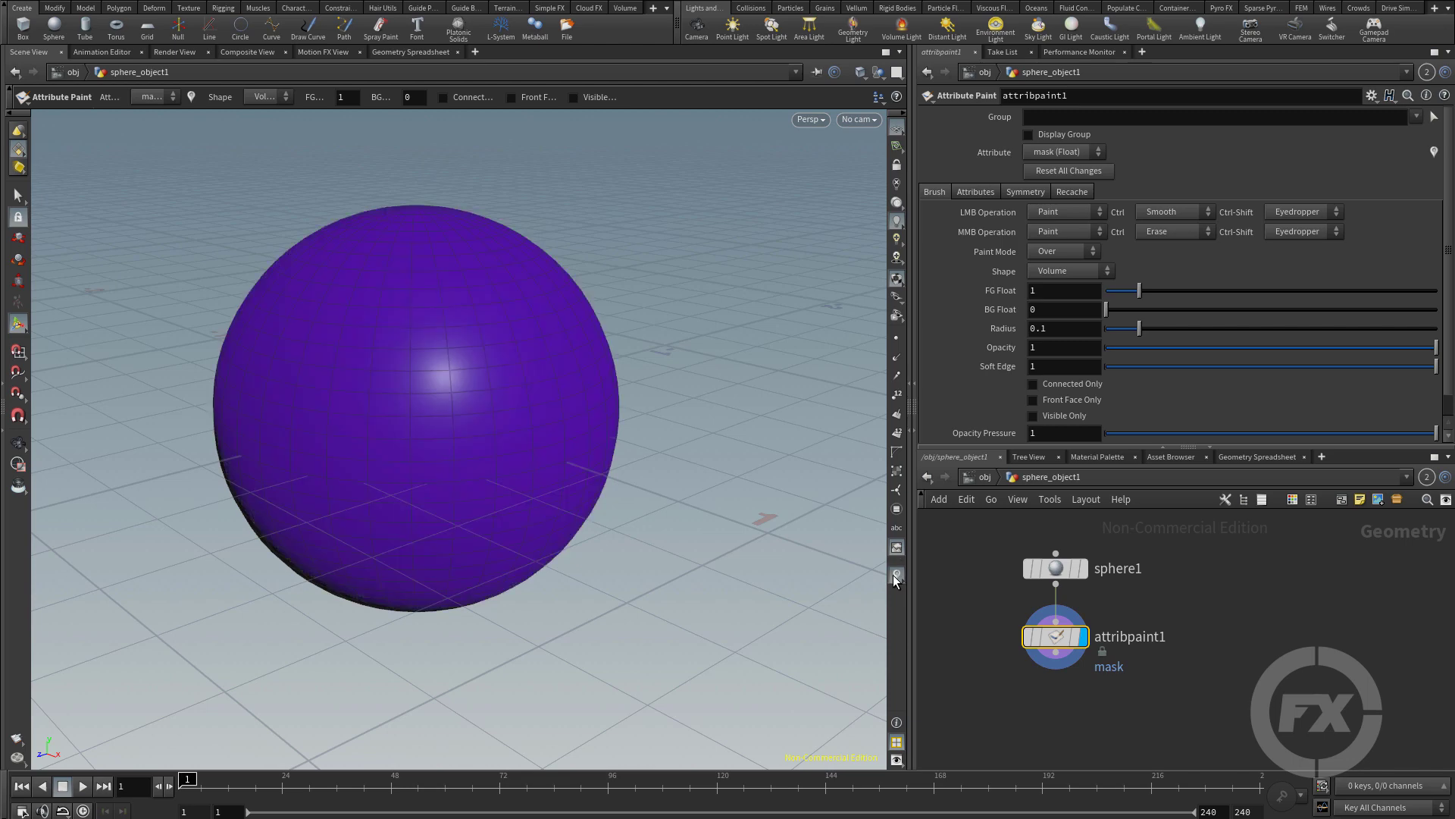
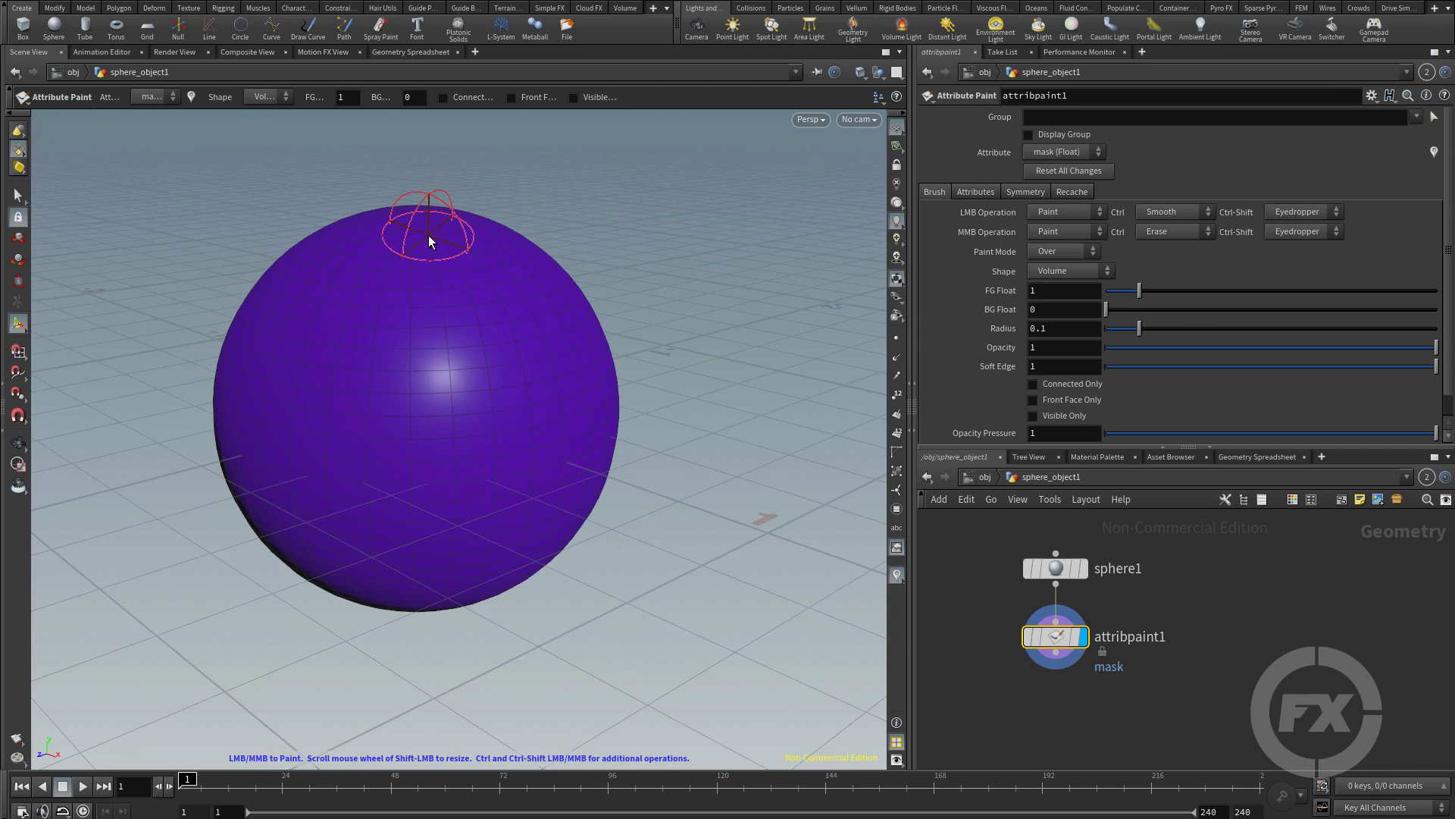
Step: Paint a large cross of mask values across the sphere's front and review the points' mask column in the Geometry Spreadsheet
mouse_move(424, 227)
mouse_down()
mouse_move(458, 422)
mouse_move(460, 552)
mouse_move(441, 591)
mouse_move(459, 364)
mouse_move(422, 228)
mouse_move(458, 584)
mouse_move(457, 291)
mouse_move(432, 234)
mouse_move(489, 430)
mouse_move(467, 452)
mouse_move(303, 406)
mouse_move(557, 388)
mouse_move(324, 423)
mouse_move(559, 384)
mouse_move(350, 428)
mouse_up()
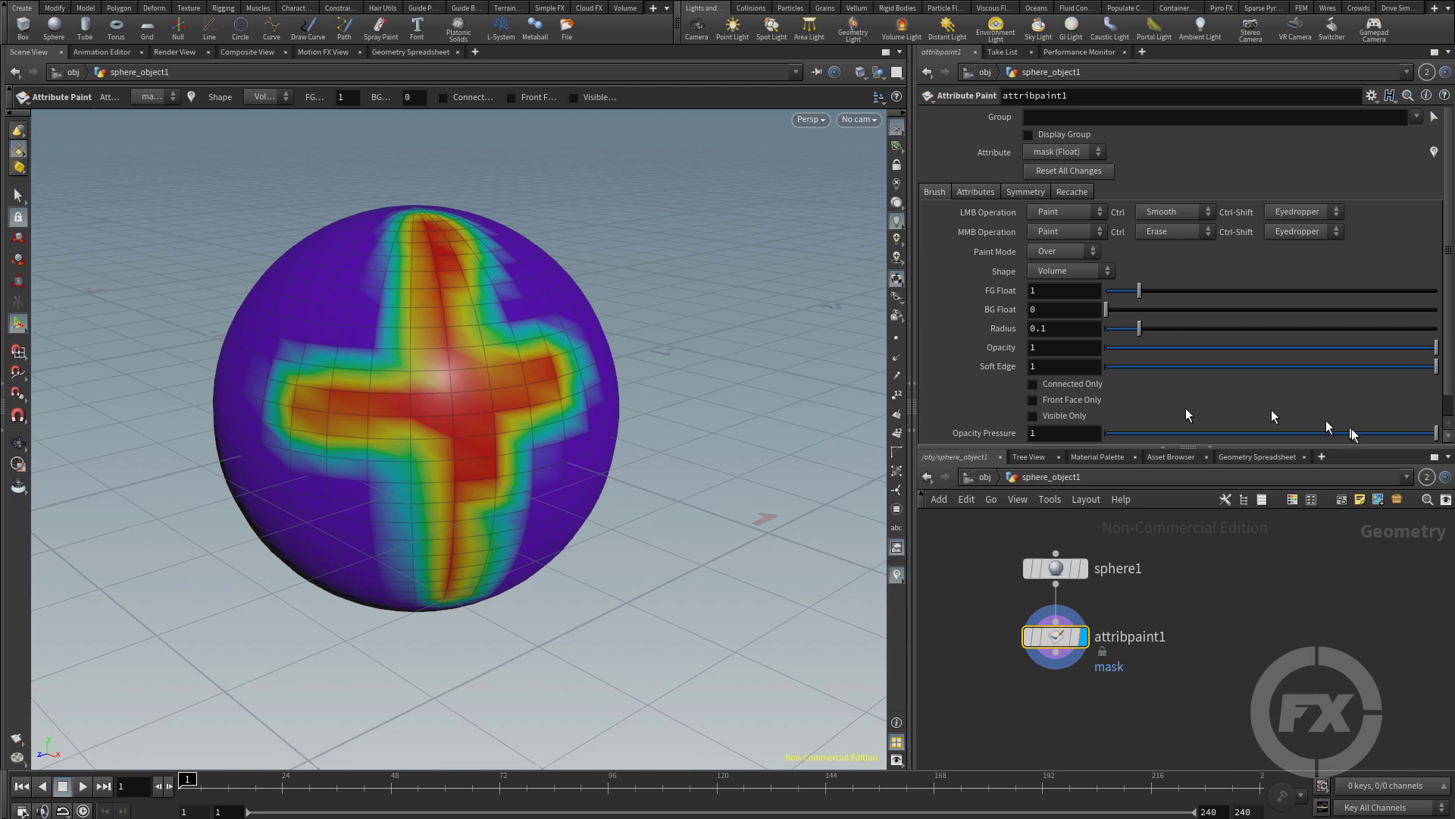
click(1260, 457)
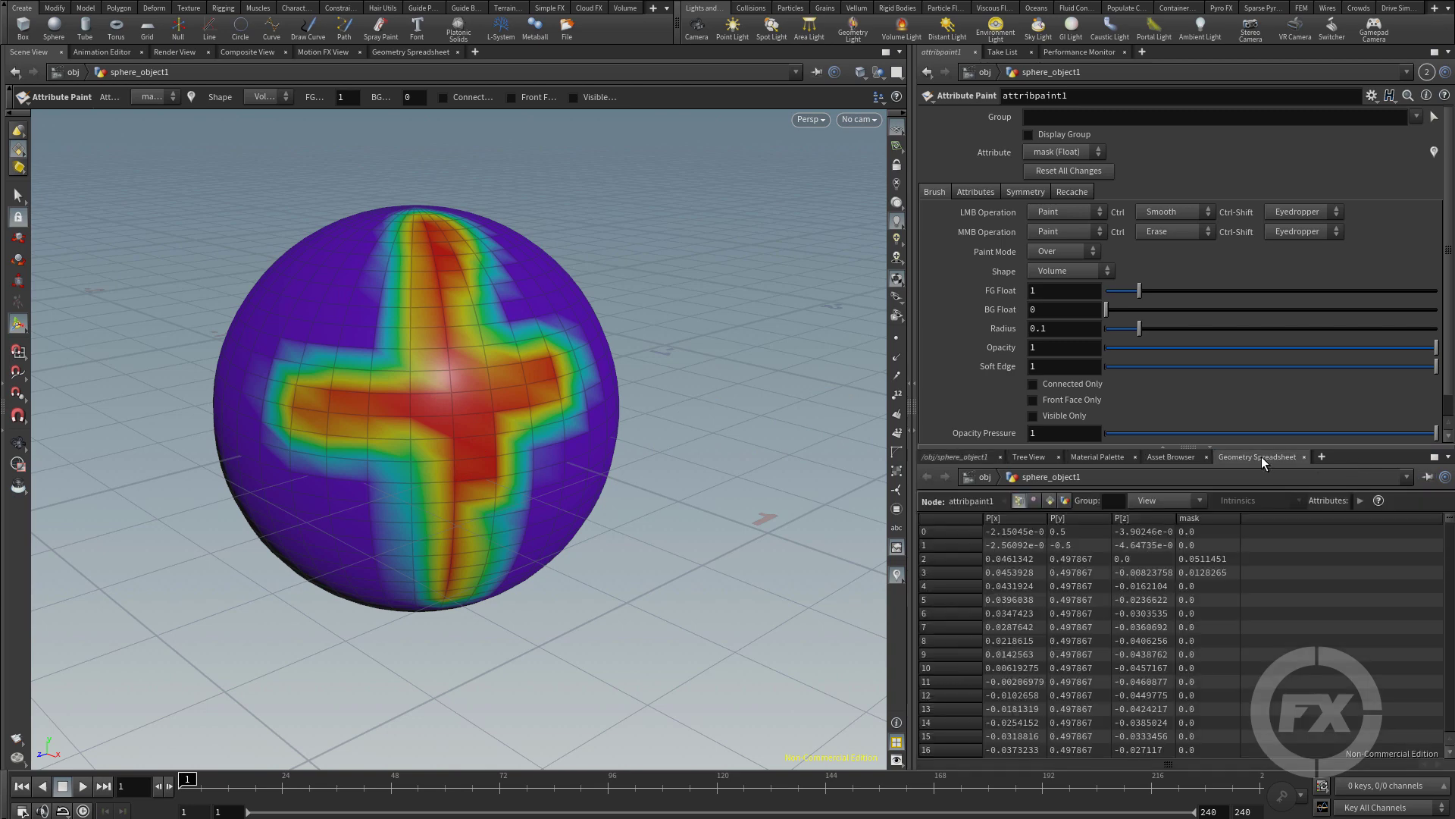
scroll(1211, 603, down, 10)
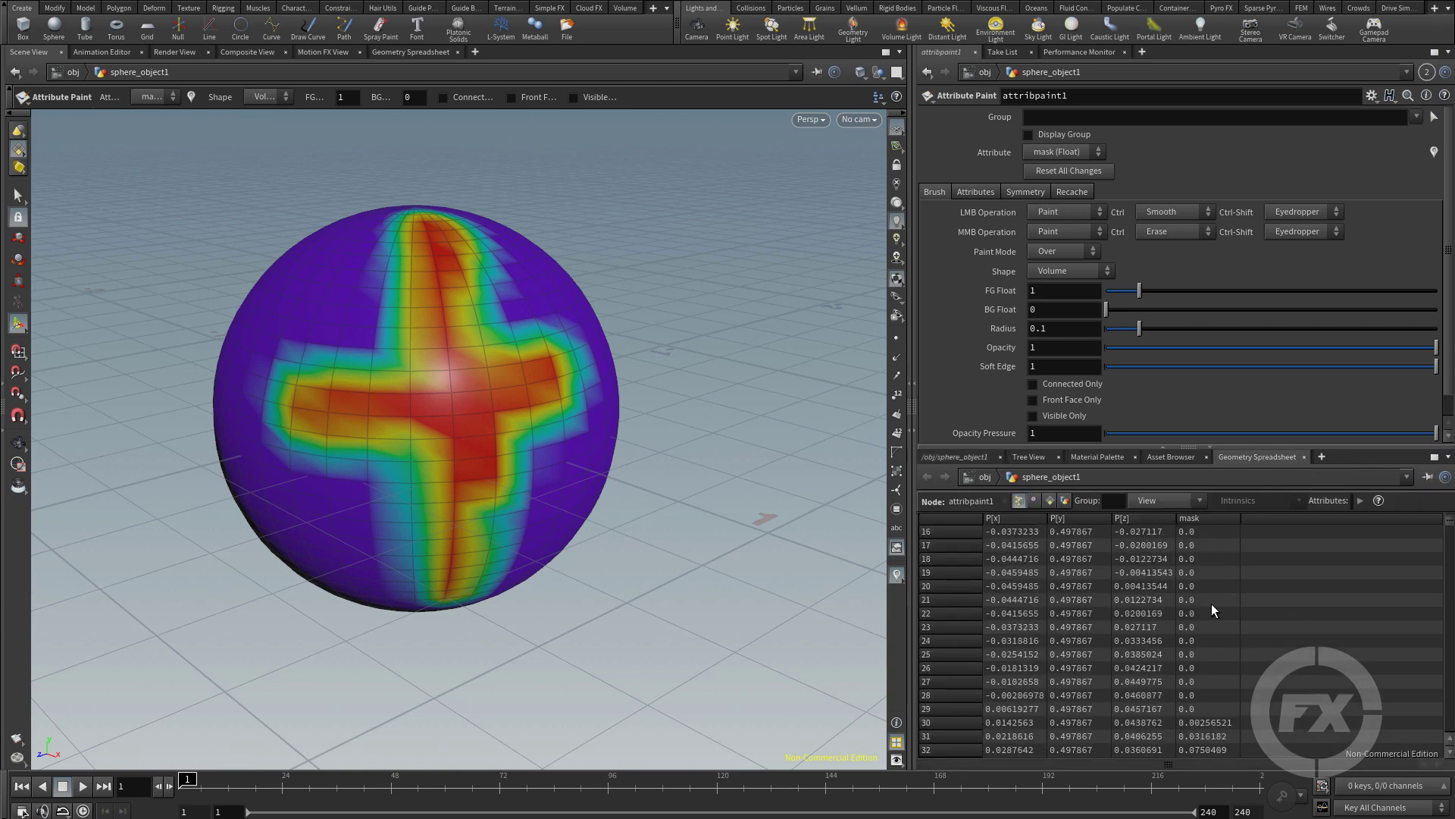
Step: Paint mask values over the cross's centre and inner corners, and review the points' mask column in the Geometry Spreadsheet
scroll(1211, 603, up, 1)
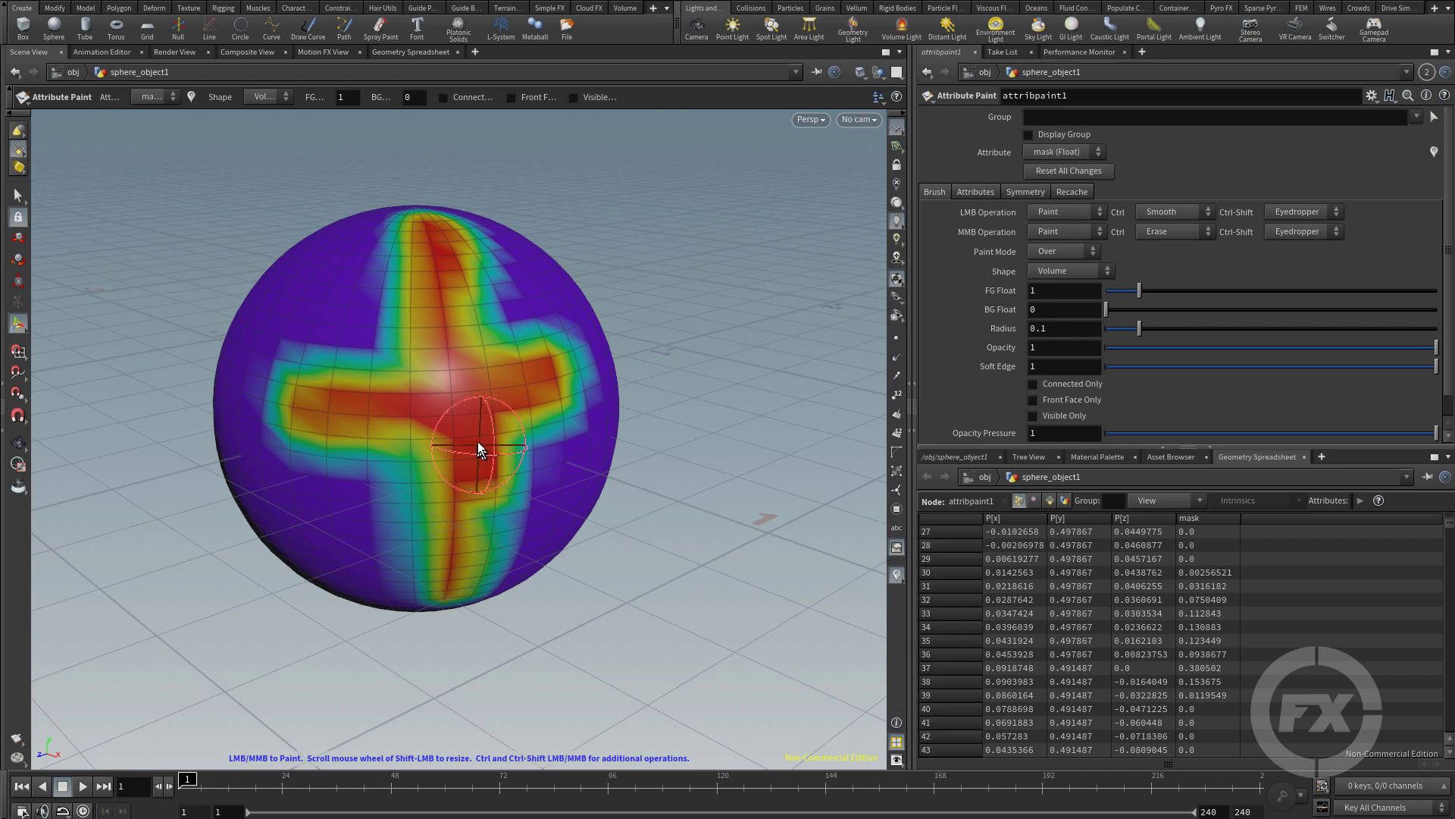
mouse_move(493, 379)
mouse_down()
mouse_move(449, 348)
mouse_move(429, 374)
mouse_move(381, 346)
mouse_move(363, 391)
mouse_move(308, 397)
mouse_move(352, 415)
mouse_move(350, 443)
mouse_move(408, 350)
mouse_move(425, 347)
mouse_move(490, 418)
mouse_move(459, 434)
mouse_move(456, 456)
mouse_move(357, 425)
mouse_up()
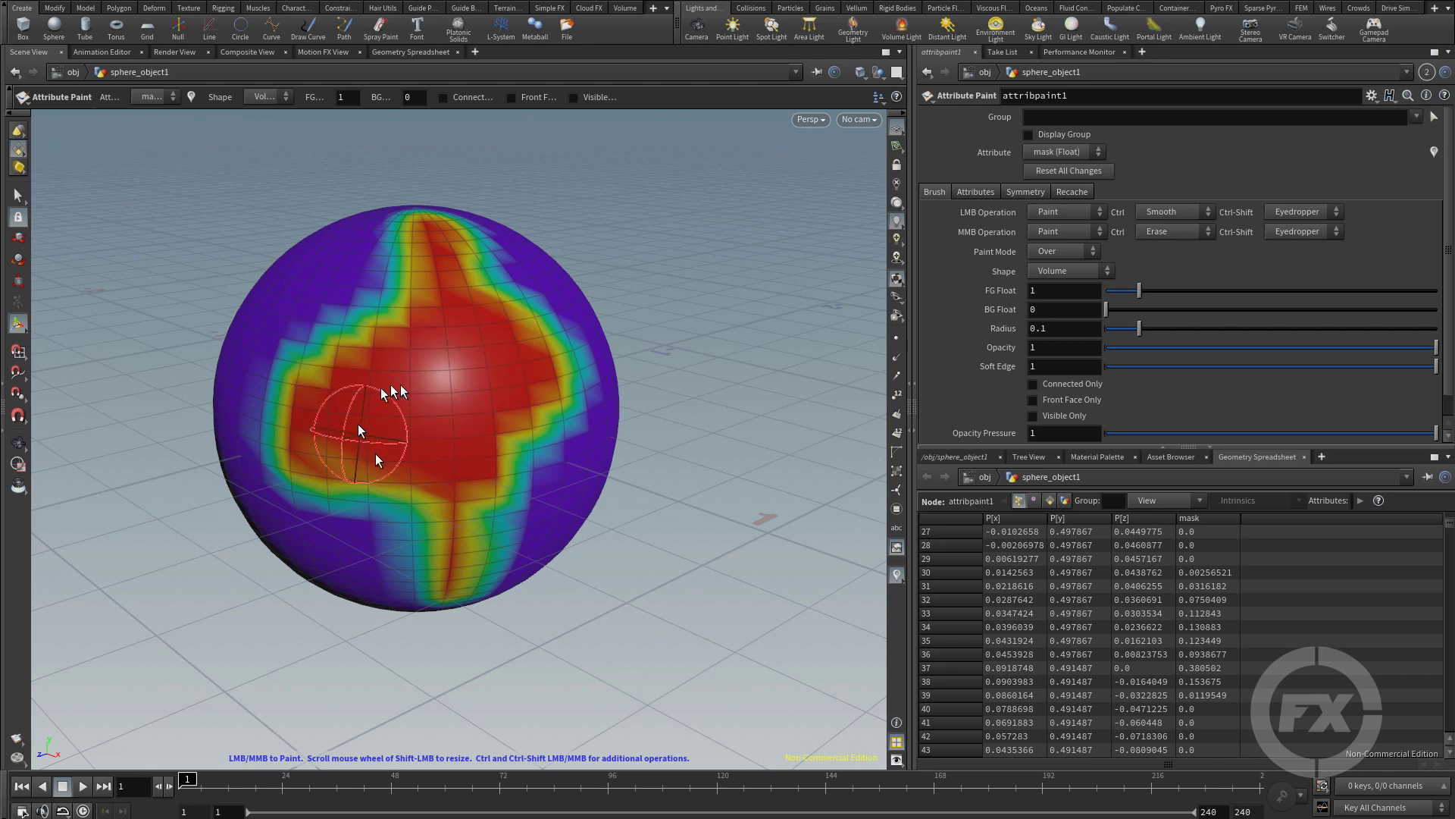
scroll(1235, 620, down, 6)
scroll(1235, 641, down, 11)
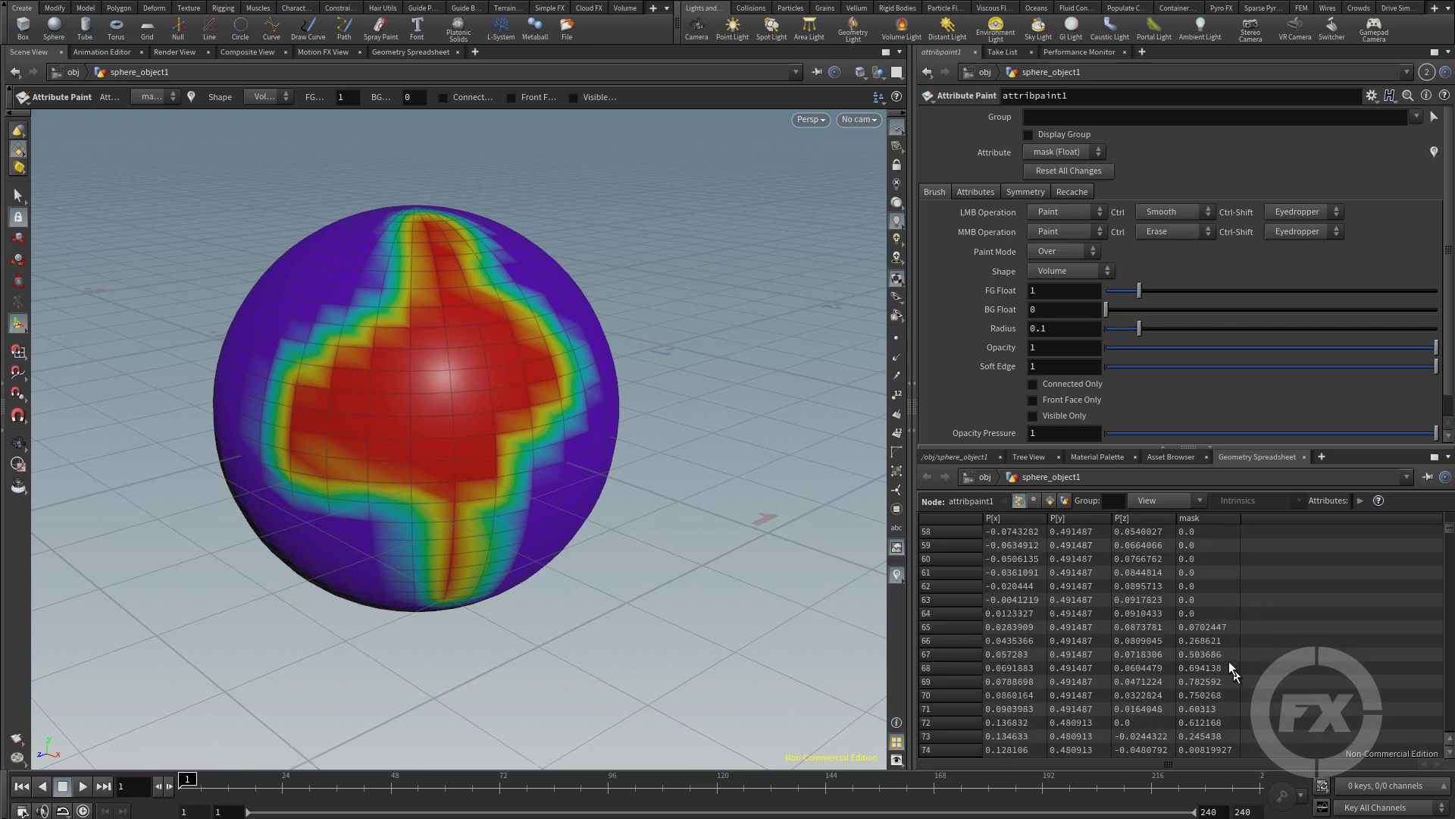
scroll(1217, 653, down, 6)
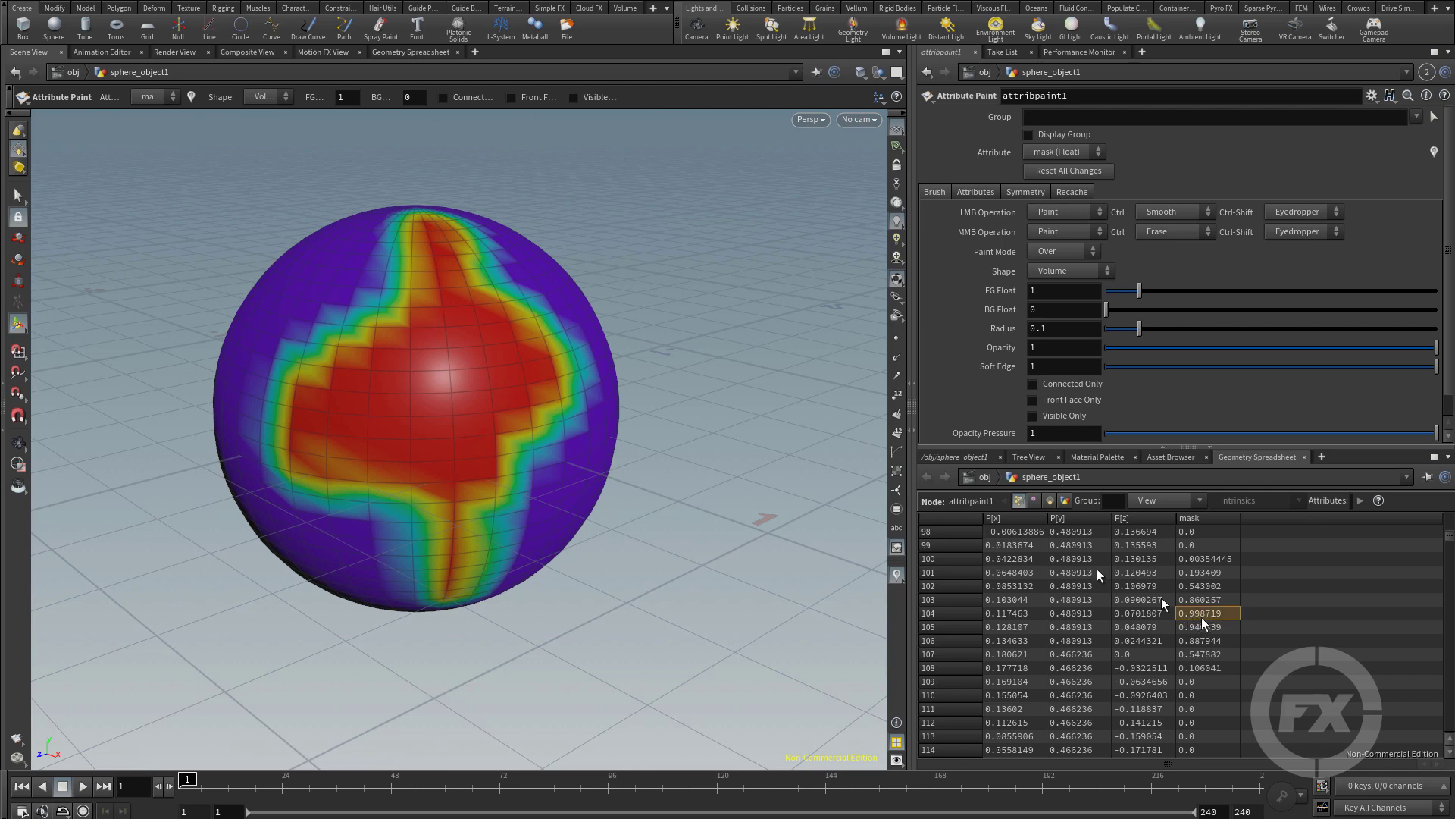
Step: Extend the painted mask patch outward toward both sides of the sphere and check the mask values again
mouse_move(477, 455)
mouse_down()
mouse_move(501, 380)
mouse_move(365, 325)
mouse_move(282, 394)
mouse_move(523, 507)
mouse_move(396, 486)
mouse_up()
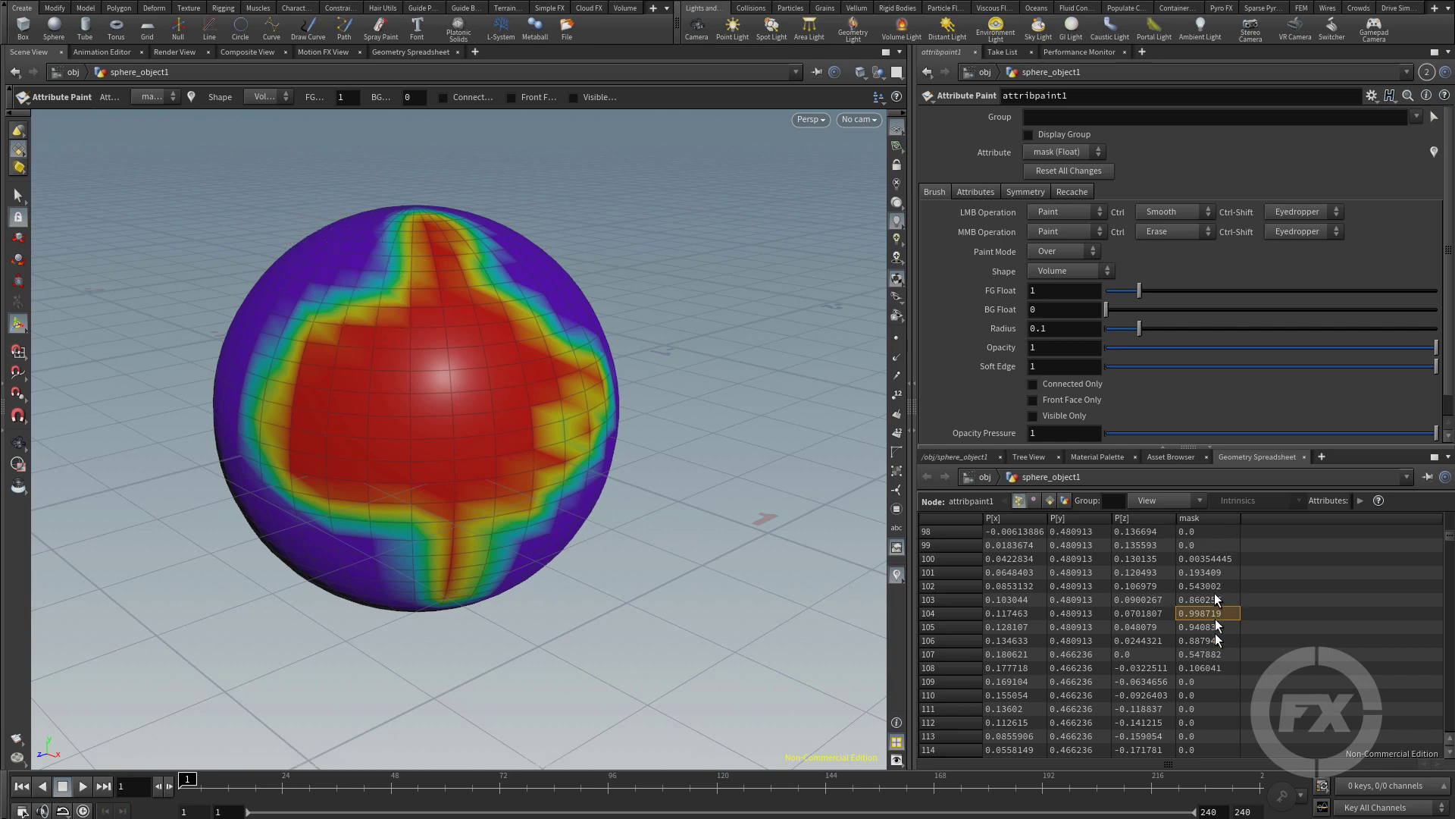
scroll(1201, 598, up, 1)
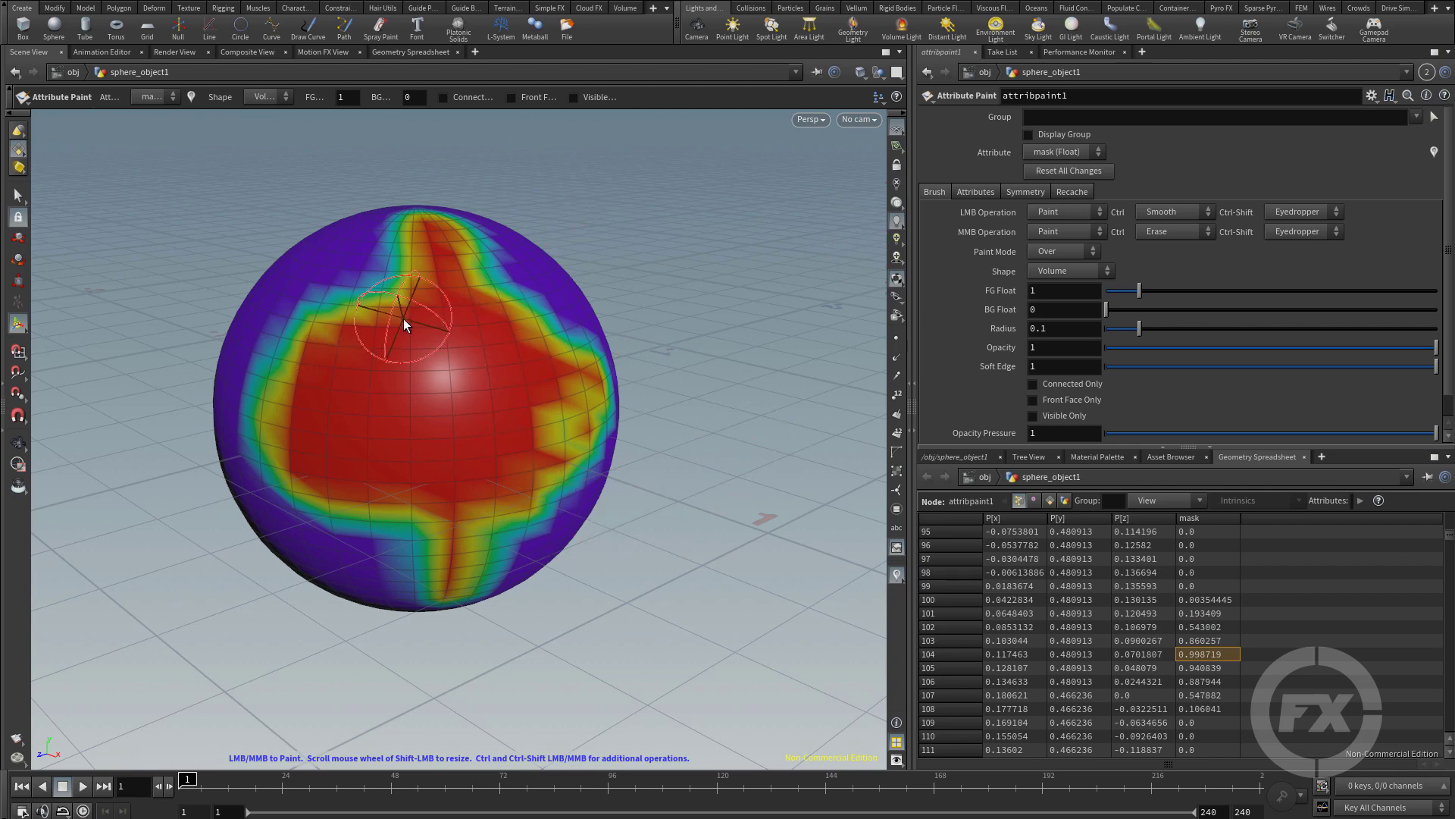
mouse_move(406, 325)
mouse_down()
mouse_move(600, 313)
mouse_move(556, 350)
mouse_move(410, 358)
mouse_up()
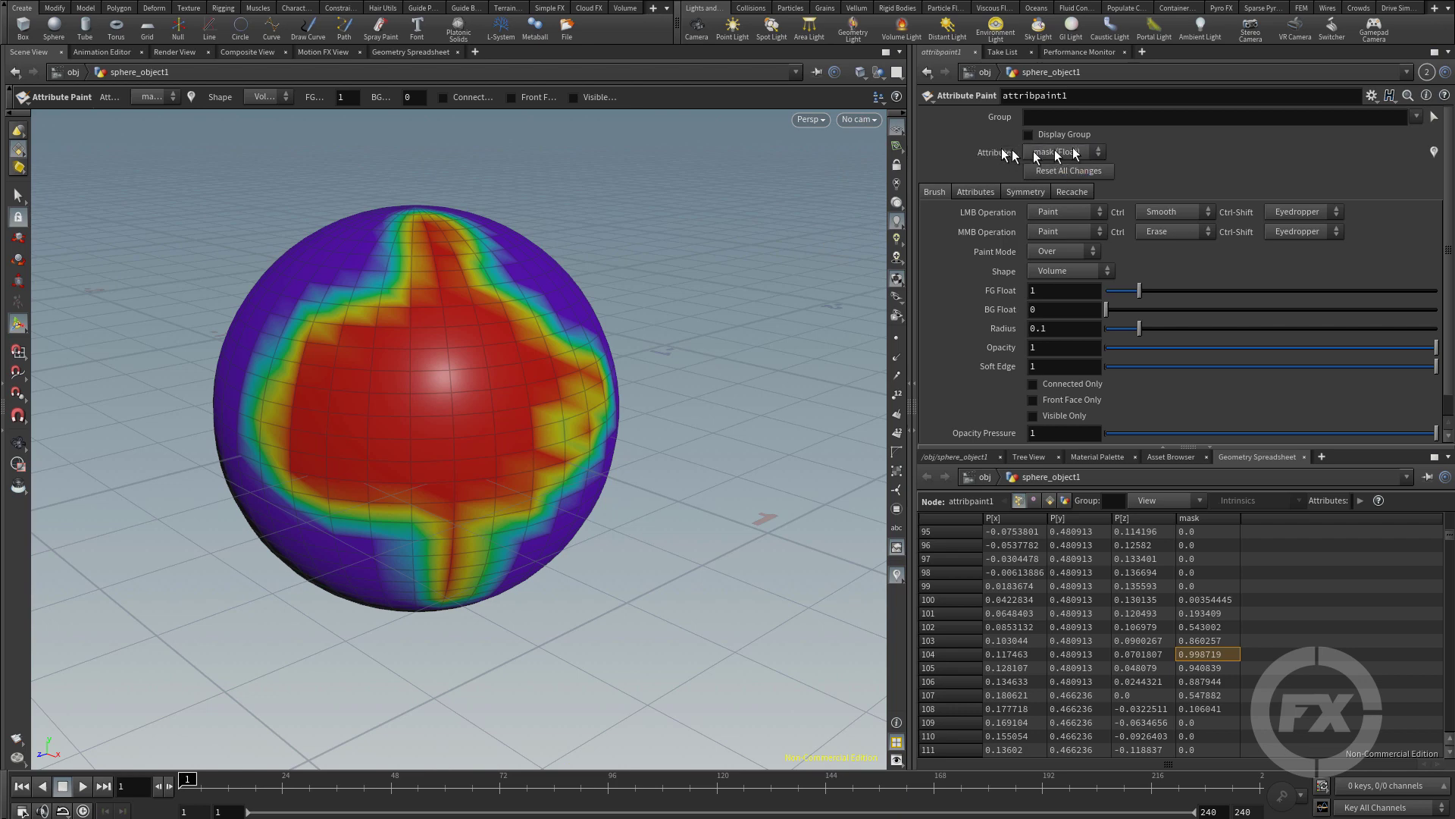
Step: Add a second attribute to the Attribute Paint node and name it size
click(976, 192)
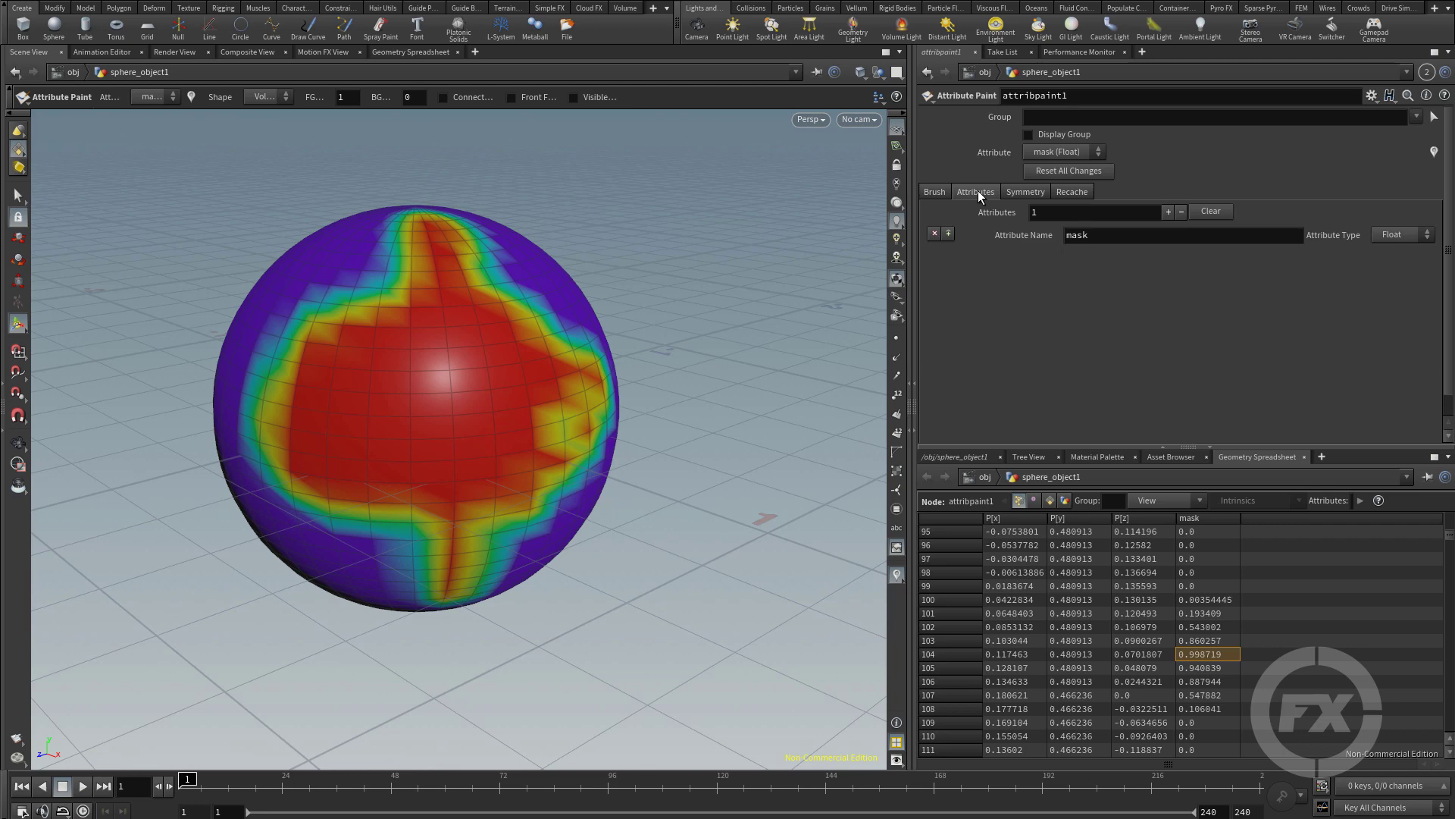
click(948, 235)
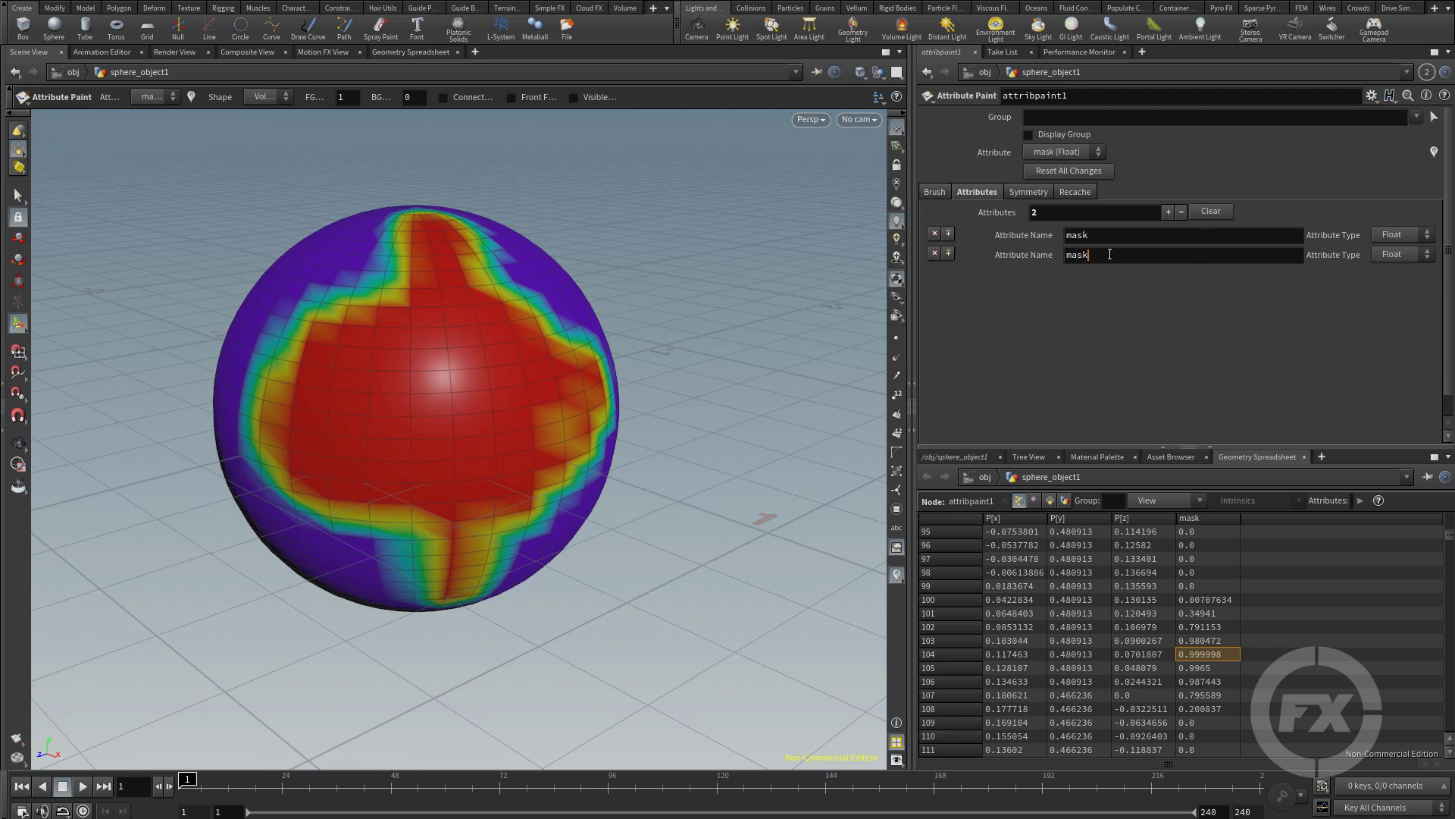
double_click(1076, 254)
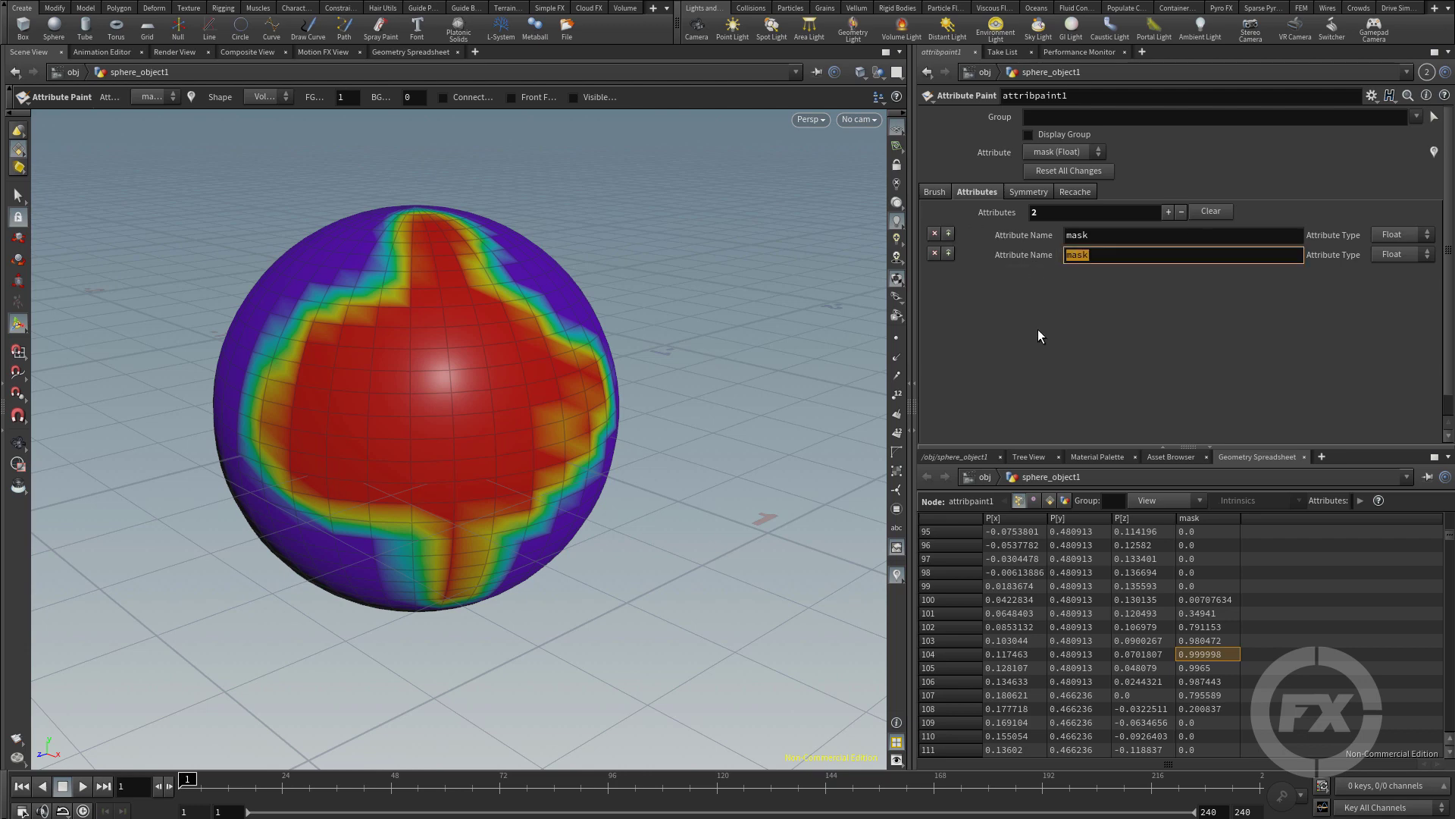
text(size)
key(Return)
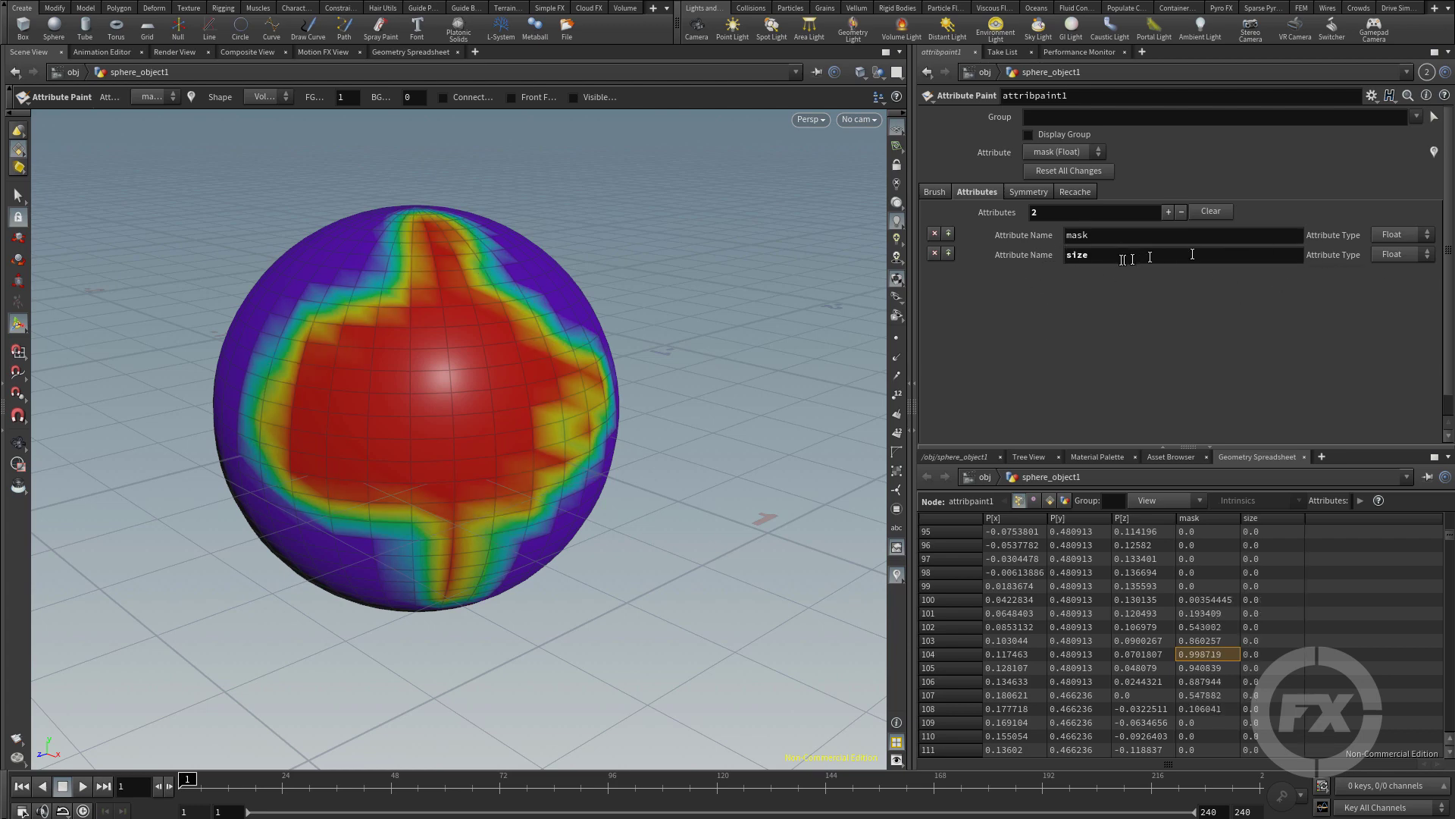
Step: Try the Color and Integer types on the size attribute, then return it to Float, comparing its spreadsheet columns
click(1397, 254)
click(1391, 270)
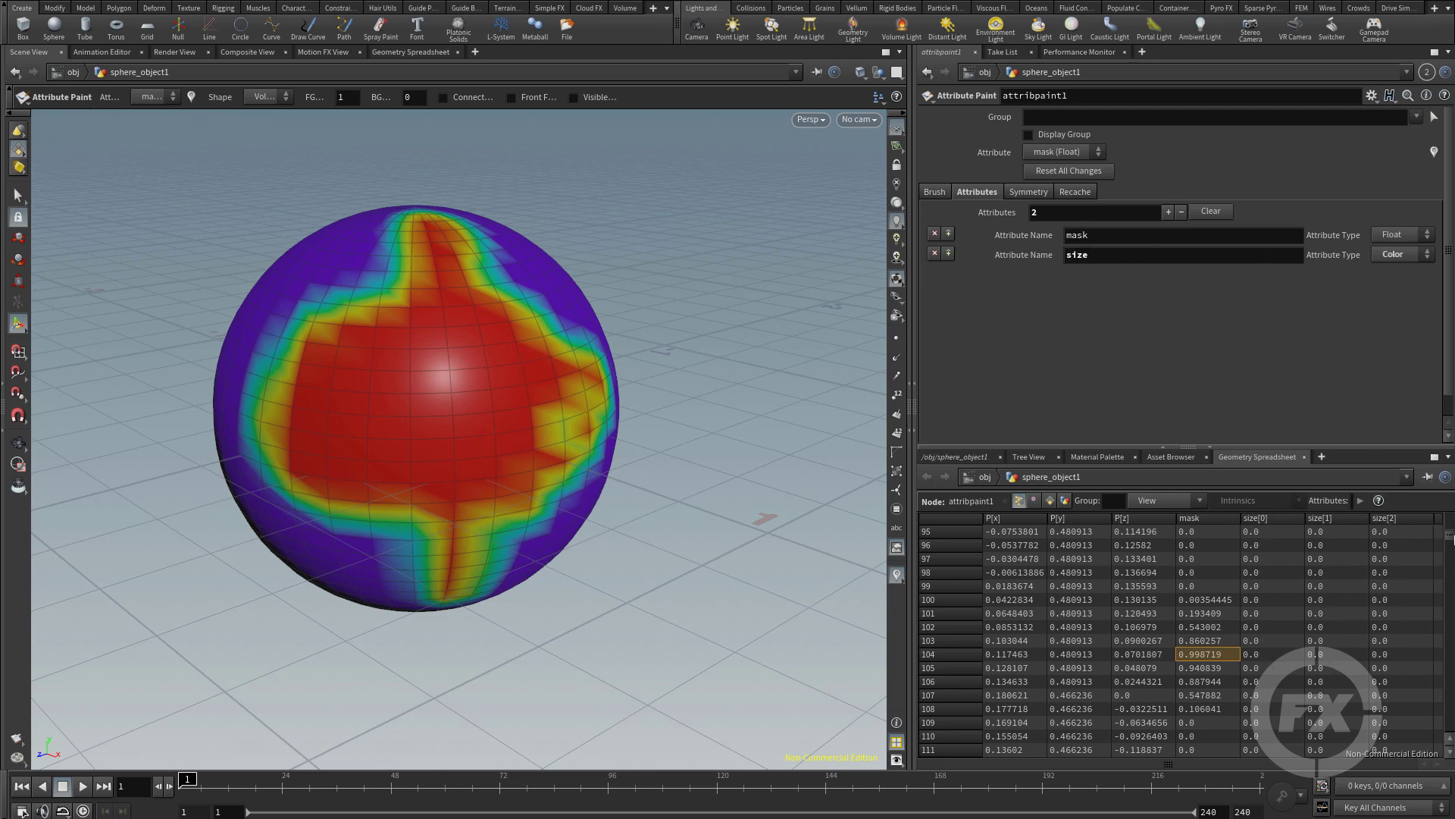
click(1394, 256)
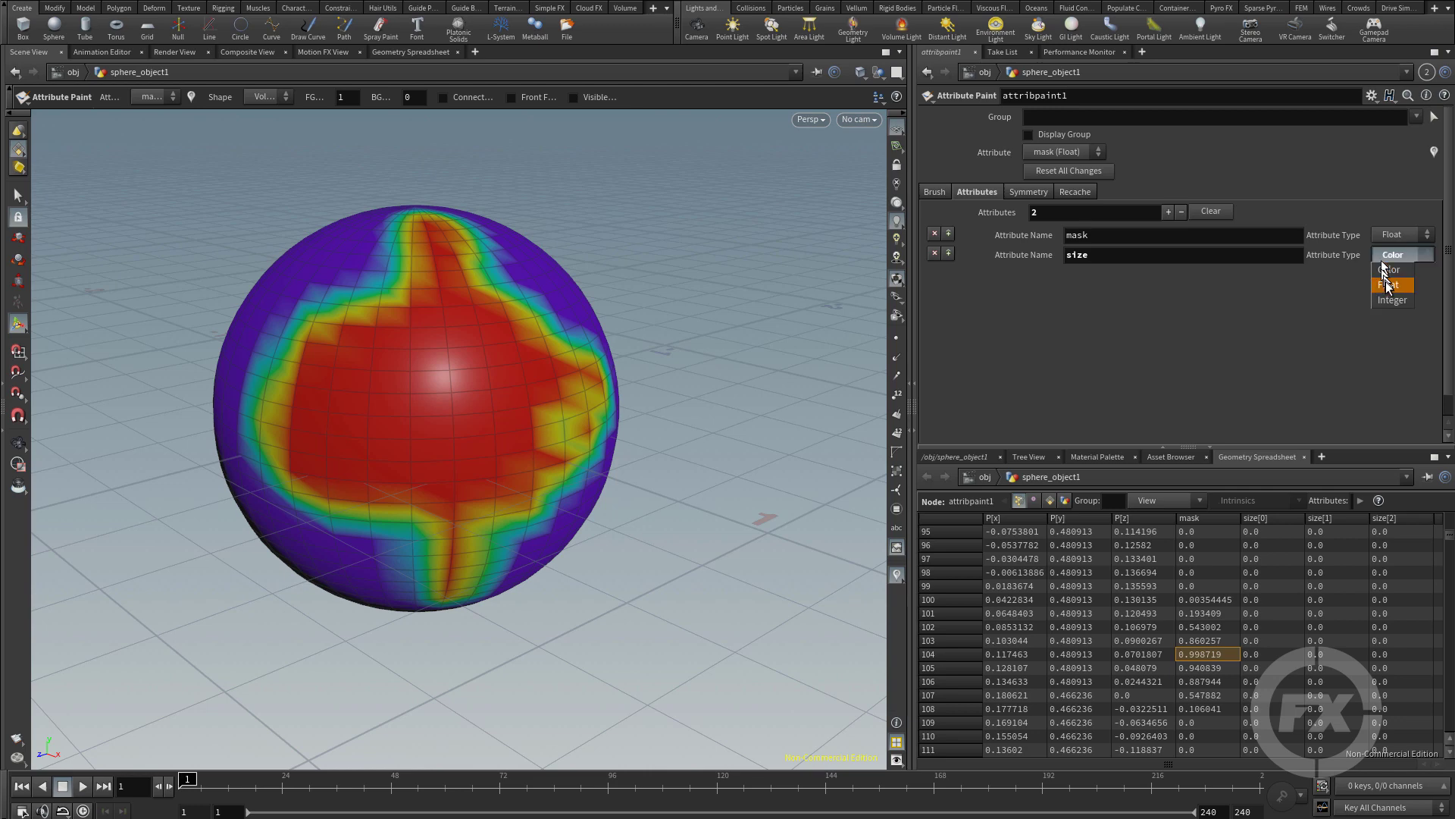
click(1390, 302)
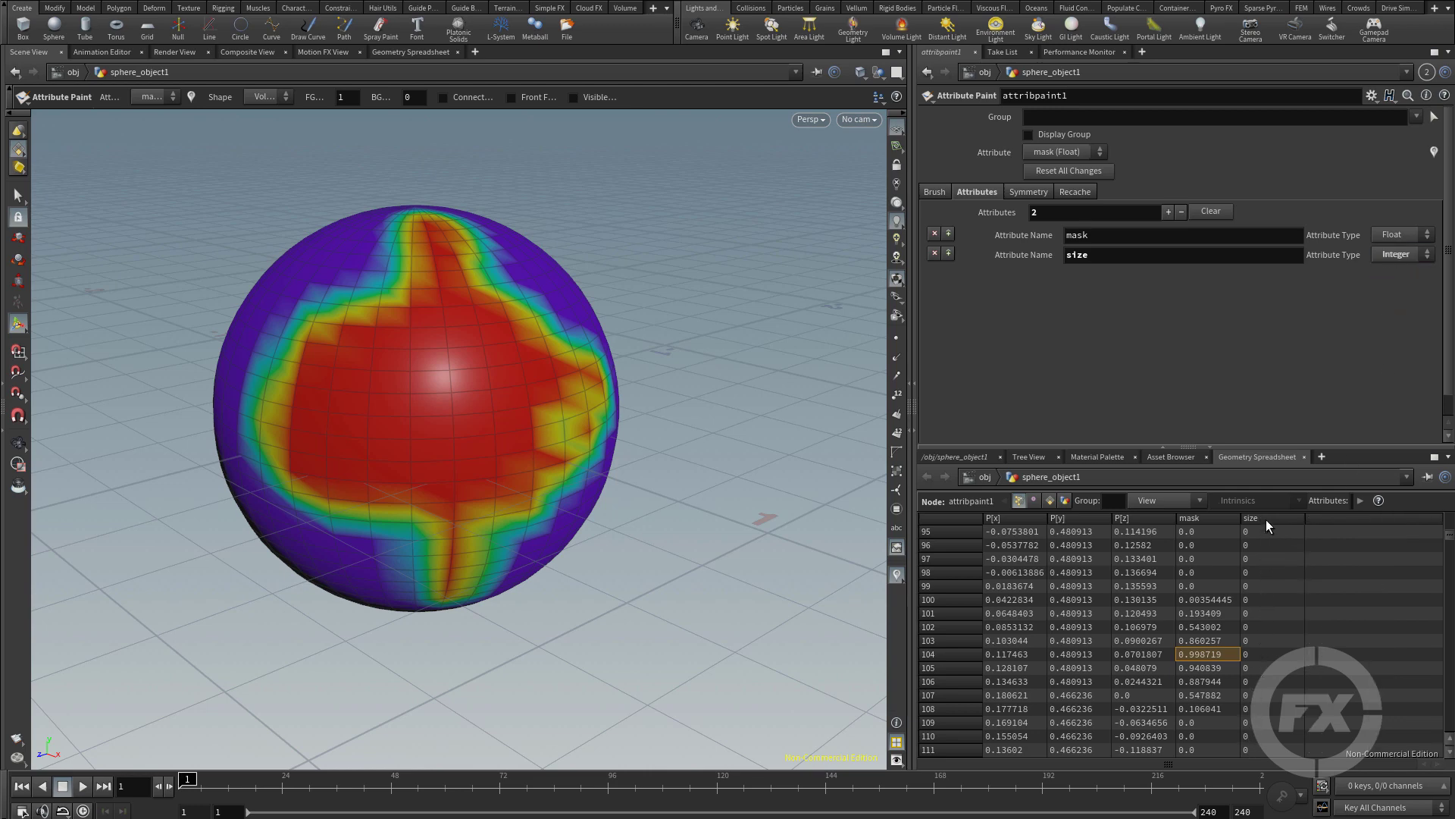
click(1404, 253)
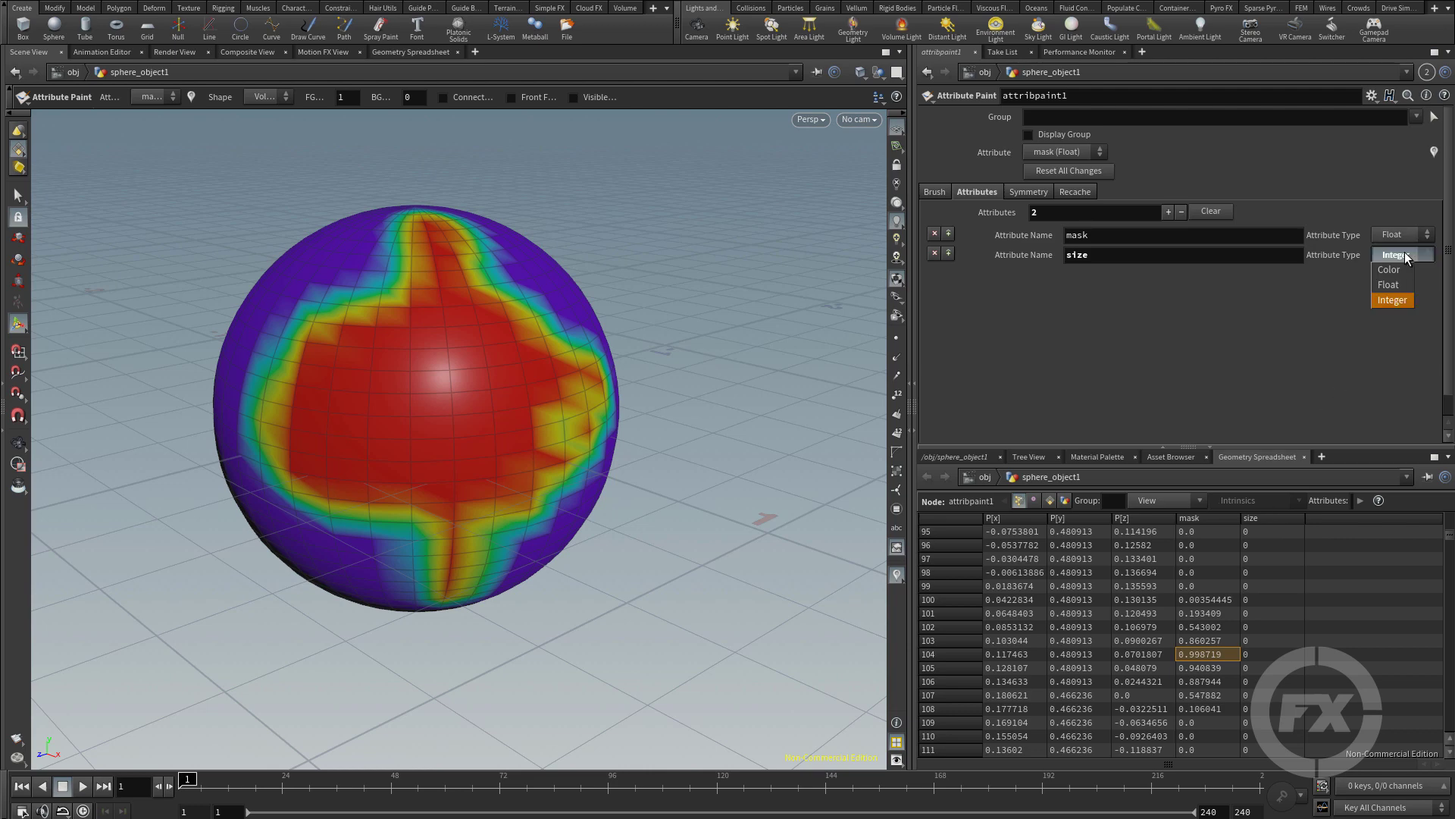
click(1395, 285)
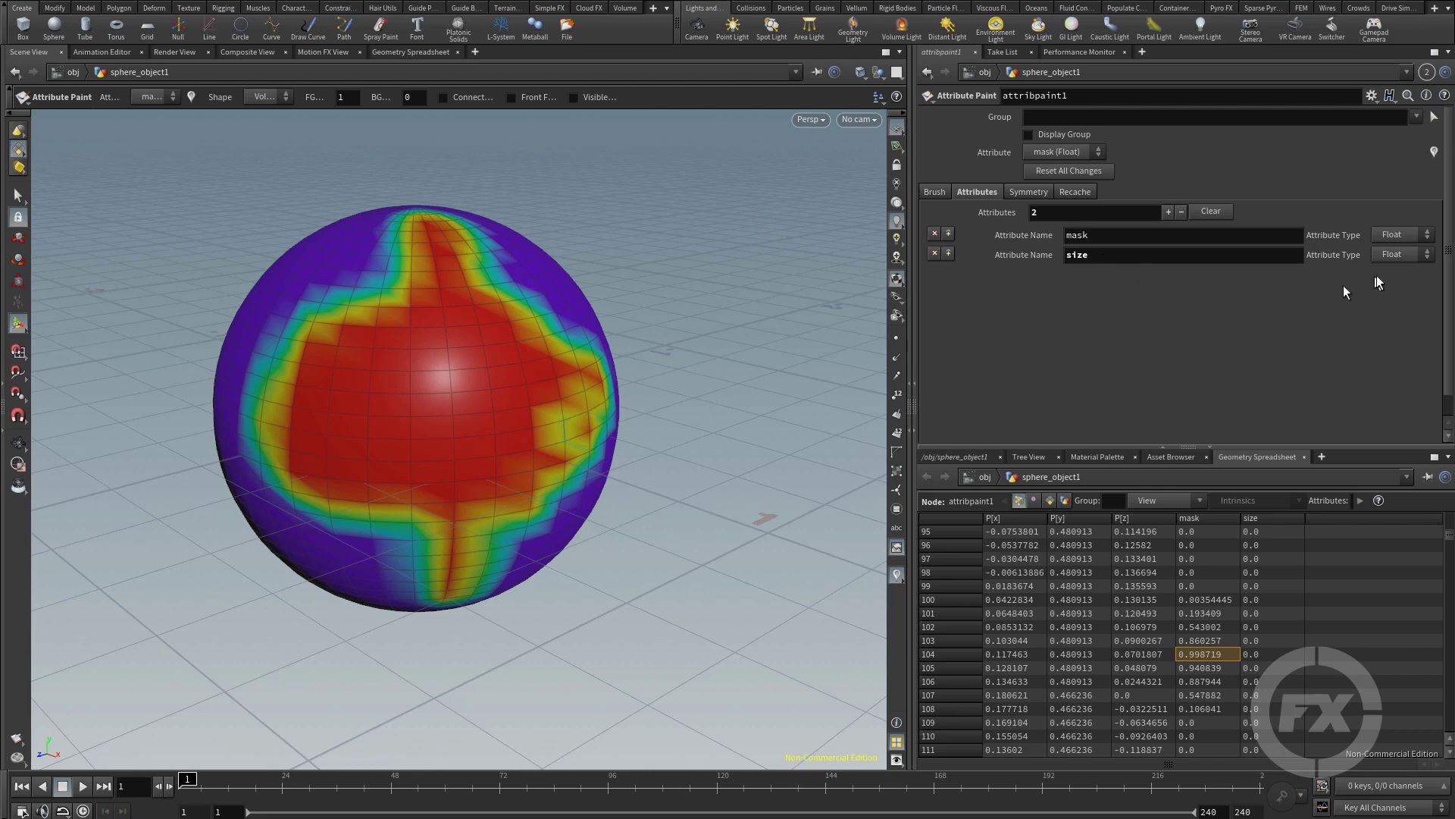
Step: Set the second attribute's type to Color and rename it Cd
click(1393, 255)
click(1393, 269)
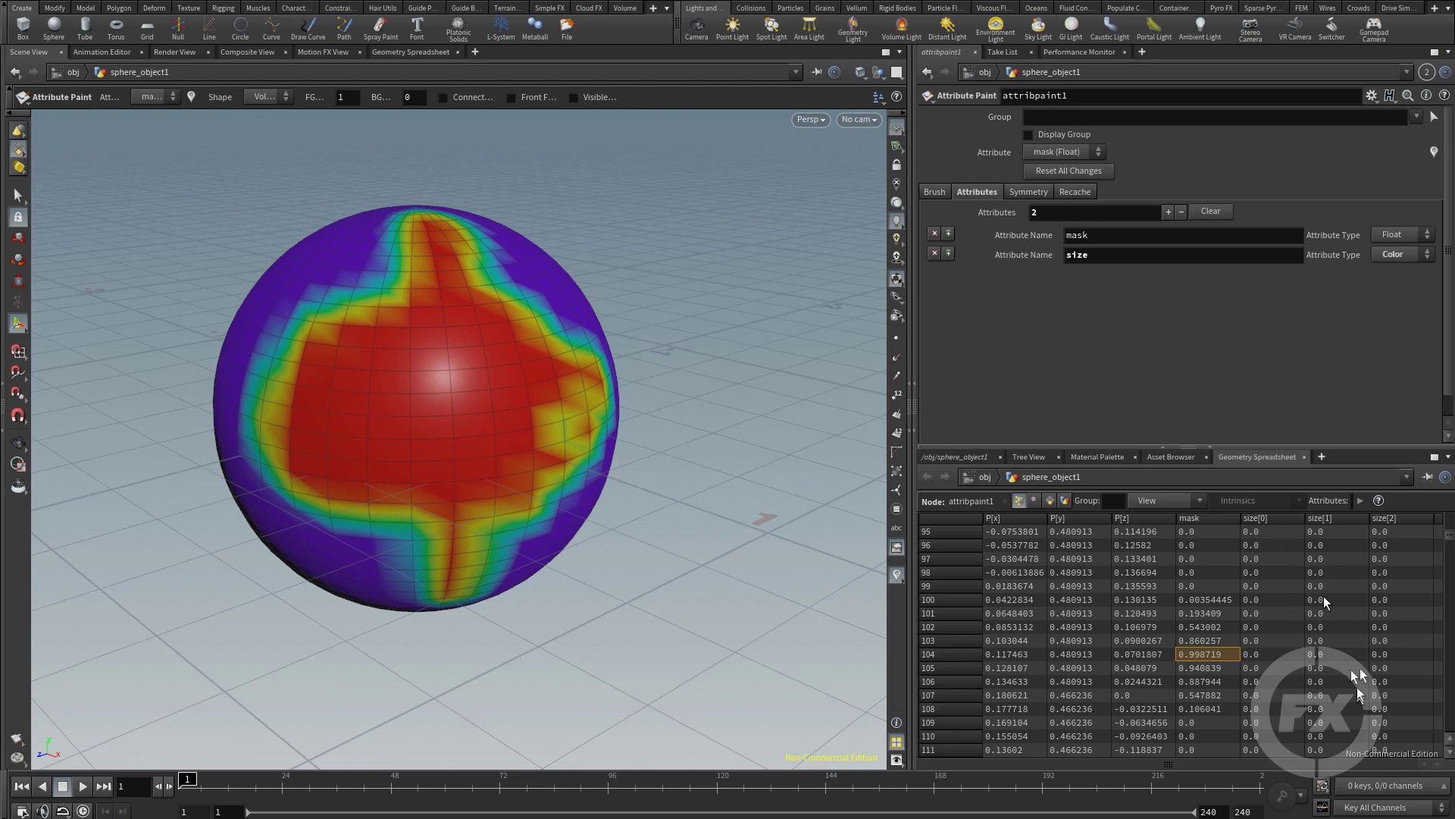
double_click(1107, 259)
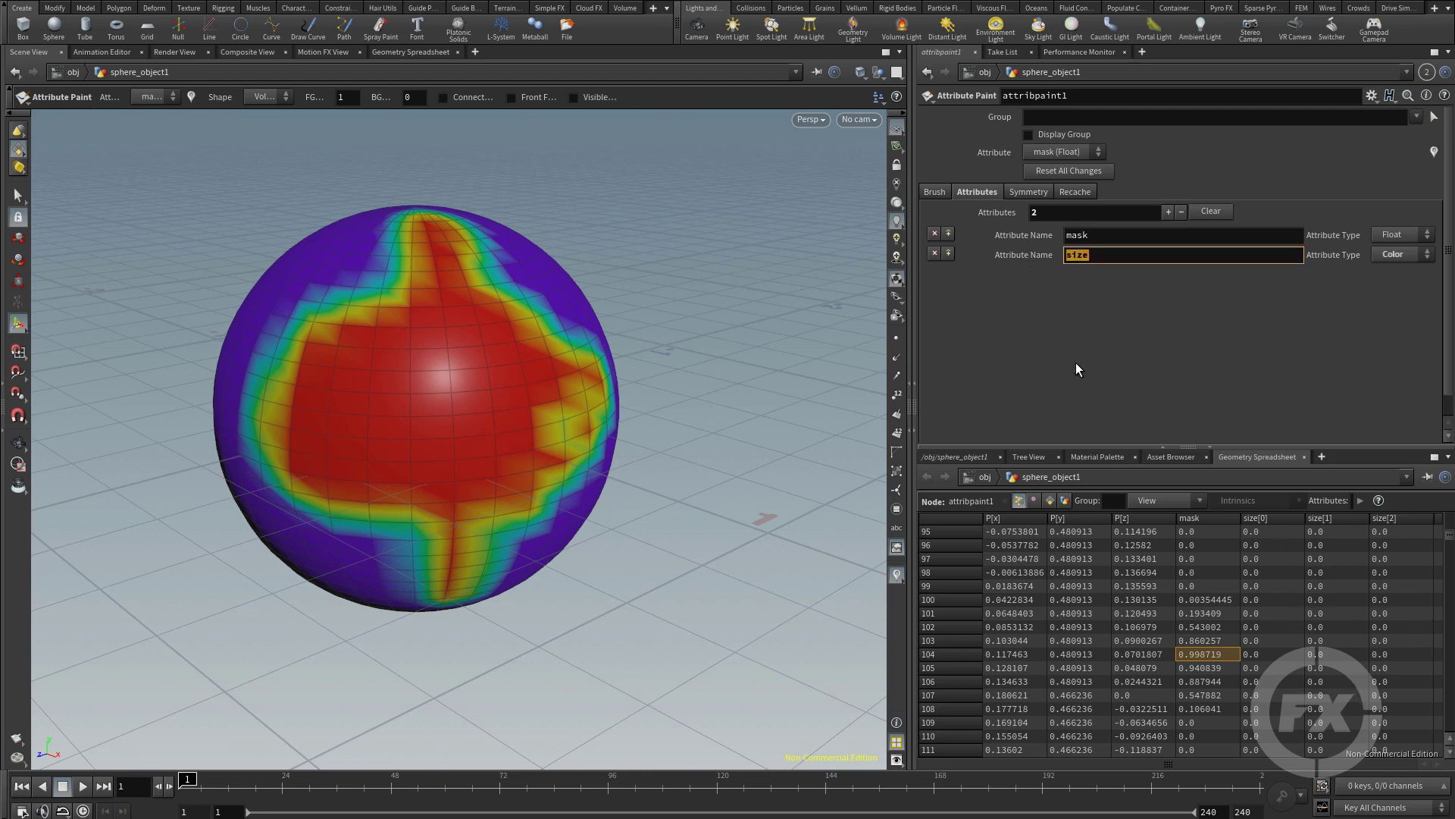
text(Cd)
key(Return)
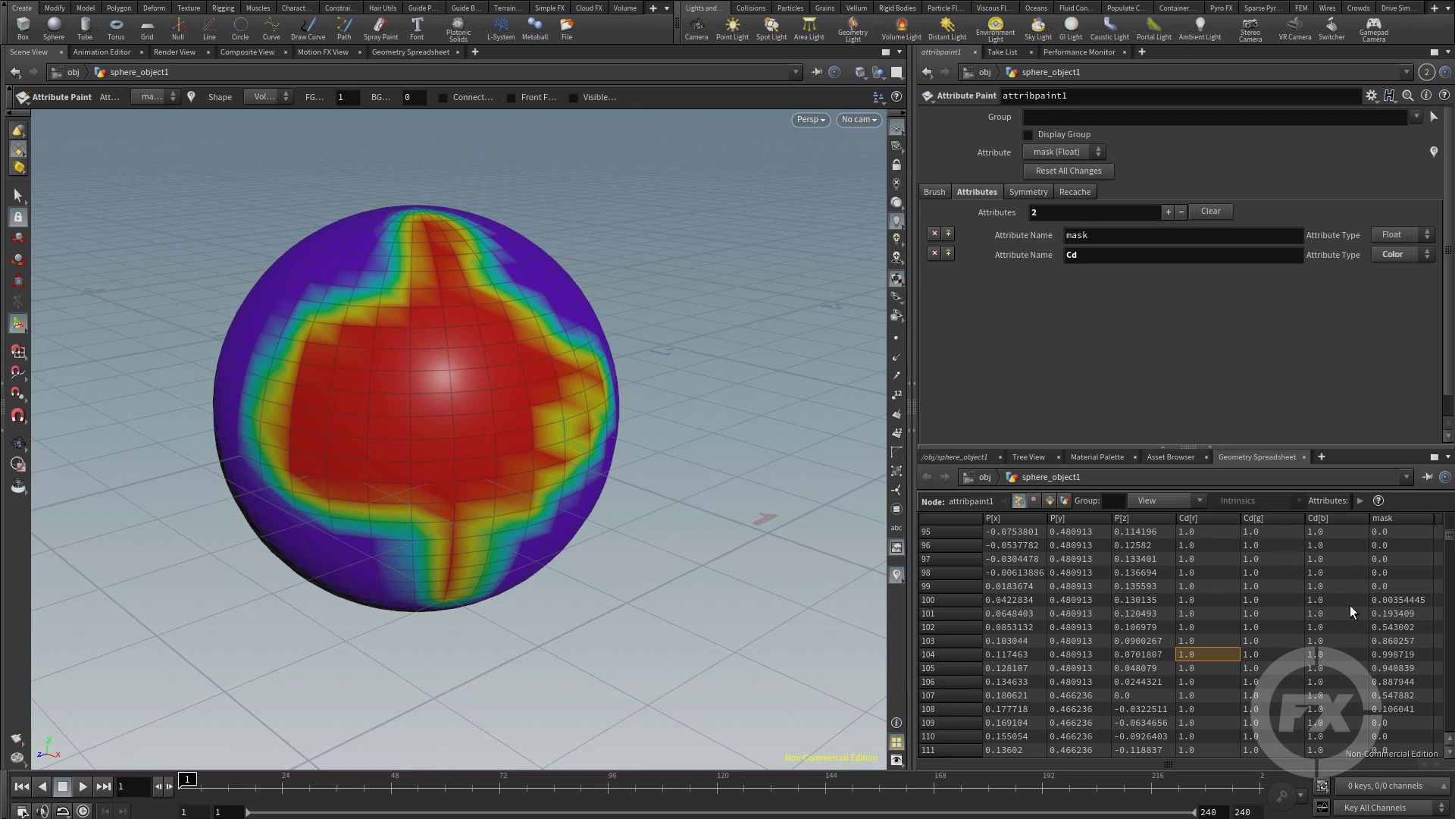
Step: Make Cd (Color) the attribute to paint and set its foreground color to pure red (1, 0, 0)
click(936, 193)
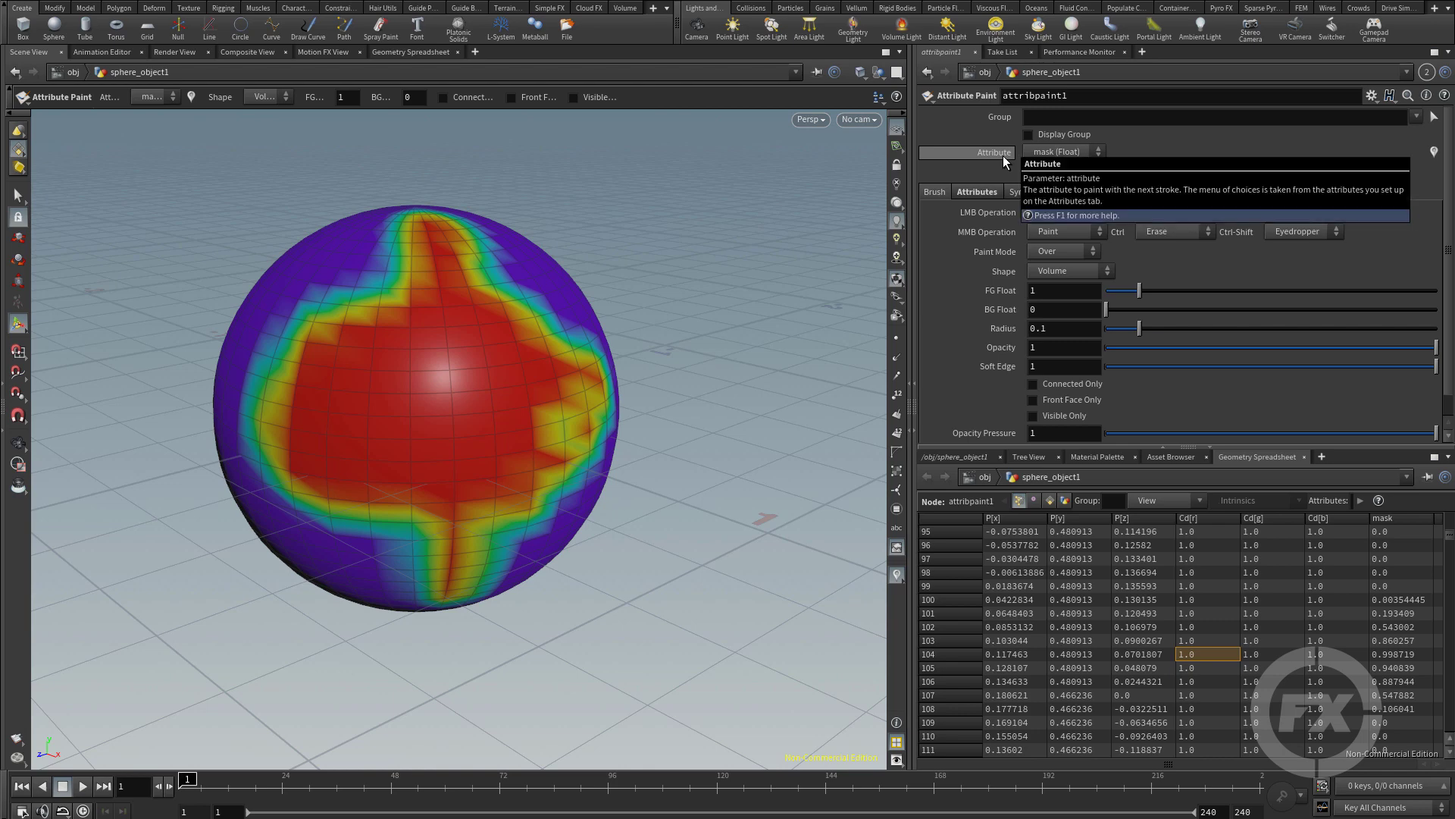
click(1099, 151)
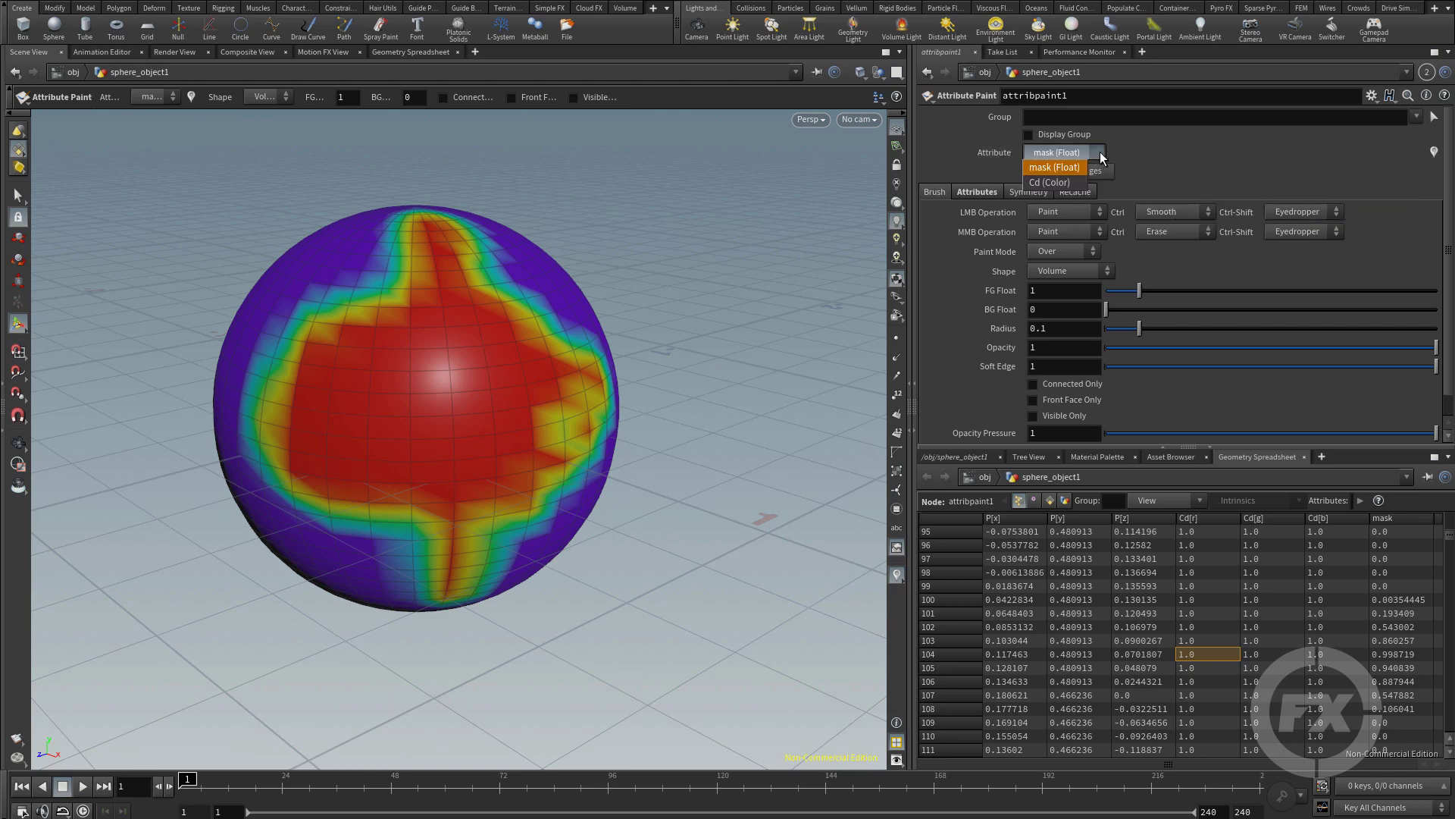
click(1066, 181)
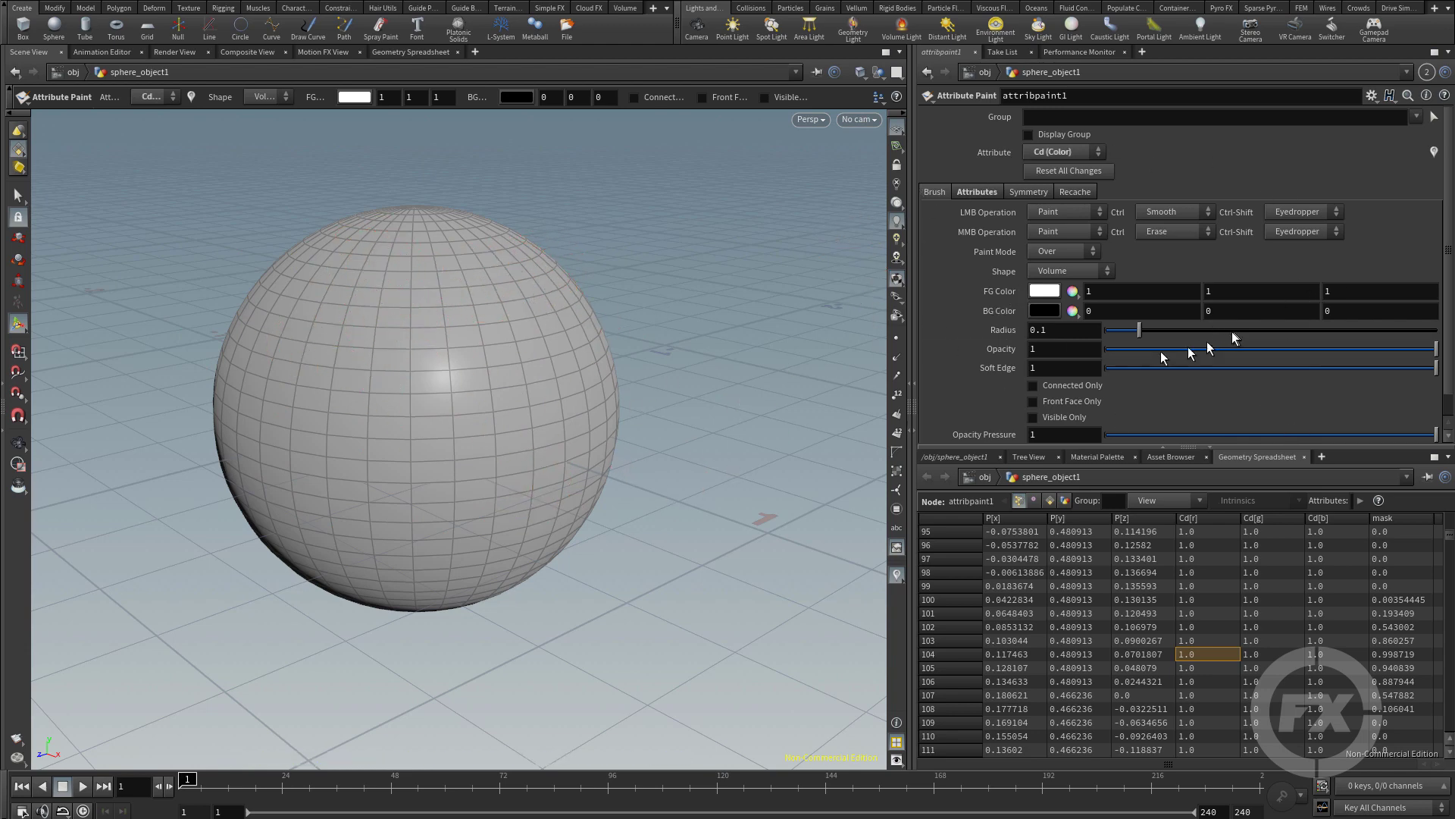
click(1044, 293)
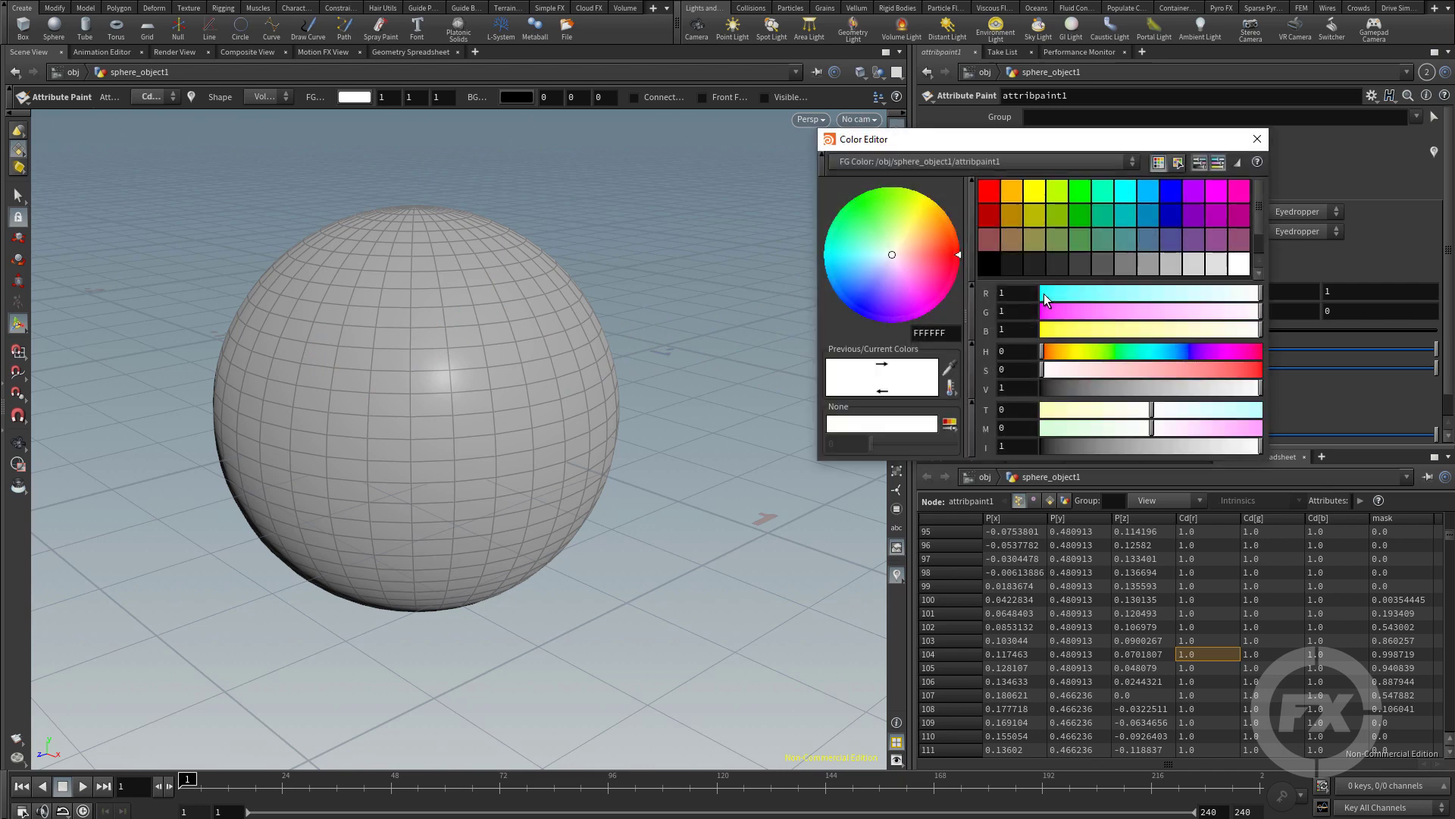
click(989, 190)
click(1257, 139)
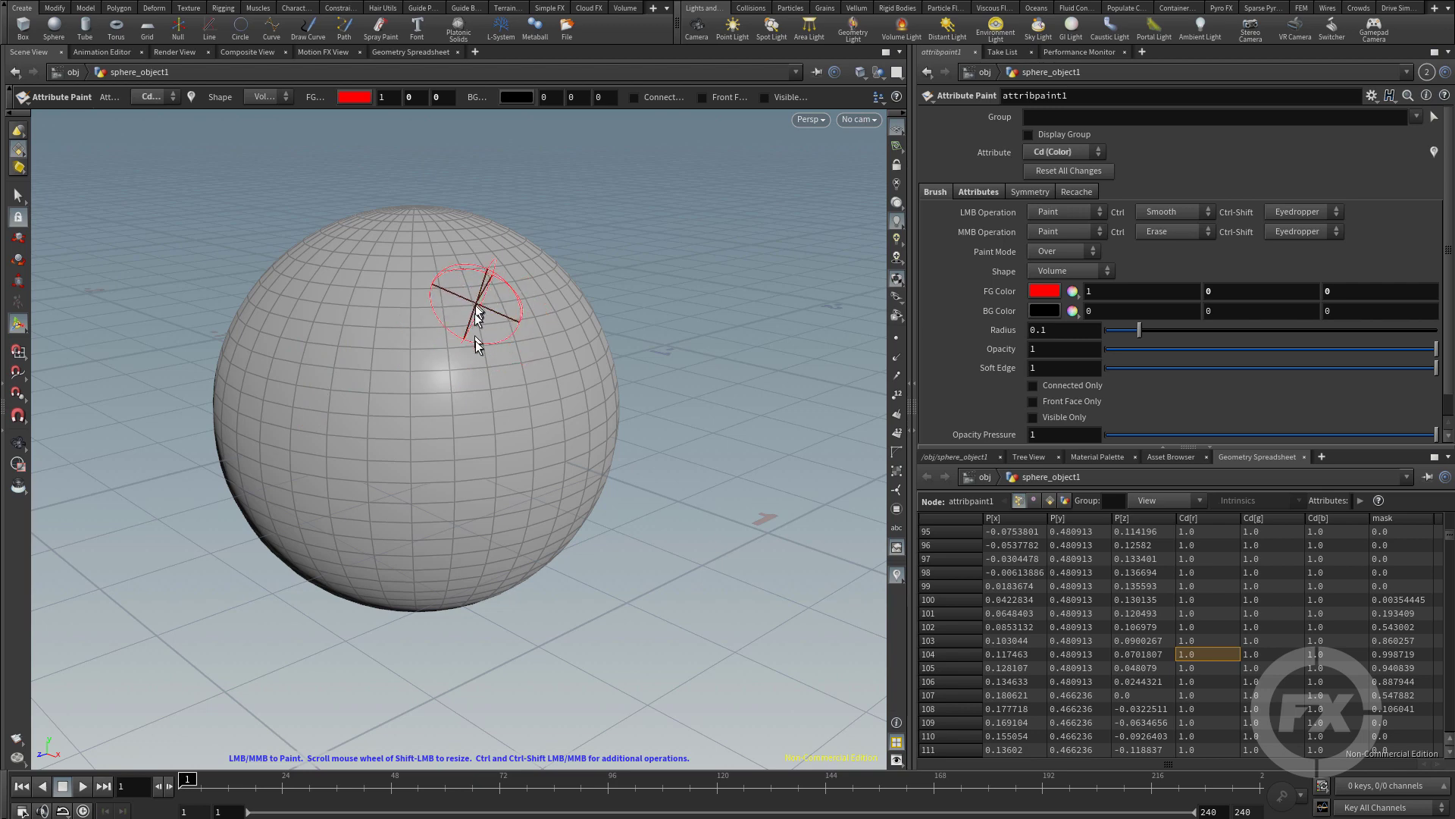
Step: Paint red over the sphere's front and left side, leaving the opposite side unpainted
mouse_move(471, 309)
mouse_down()
mouse_move(319, 498)
mouse_move(345, 326)
mouse_move(482, 321)
mouse_move(484, 455)
mouse_move(343, 515)
mouse_move(295, 390)
mouse_move(452, 248)
mouse_move(512, 466)
mouse_move(295, 414)
mouse_move(439, 244)
mouse_move(477, 495)
mouse_move(421, 267)
mouse_up()
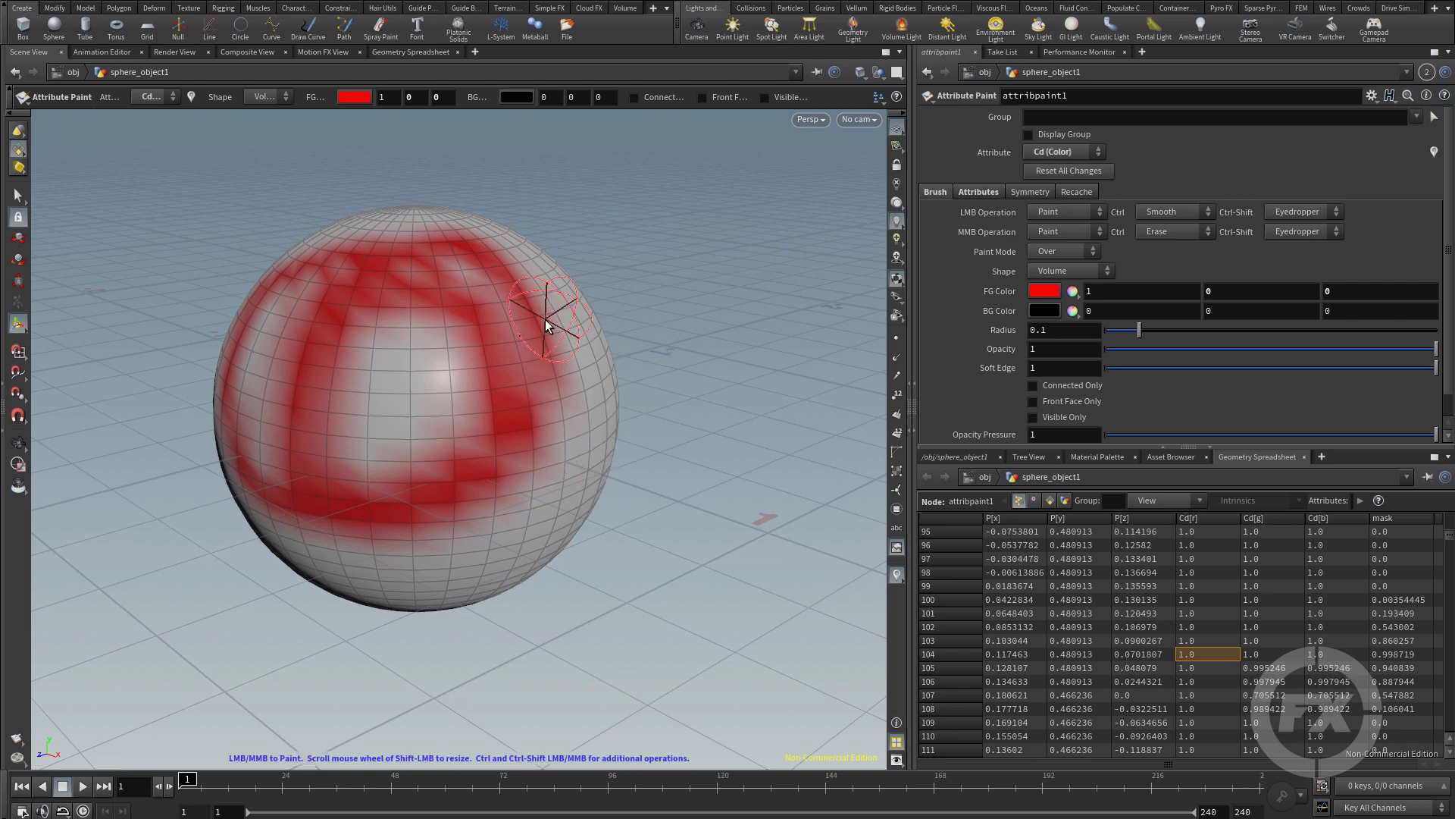
mouse_move(558, 315)
mouse_down()
mouse_move(458, 391)
mouse_move(473, 320)
mouse_move(365, 377)
mouse_move(361, 445)
mouse_move(337, 465)
mouse_move(520, 532)
mouse_move(564, 332)
mouse_move(463, 396)
mouse_move(208, 392)
mouse_move(207, 485)
mouse_move(275, 469)
mouse_move(681, 283)
mouse_move(684, 245)
mouse_move(743, 513)
mouse_move(695, 261)
mouse_move(535, 484)
mouse_move(745, 489)
mouse_move(756, 388)
mouse_move(598, 308)
mouse_move(584, 409)
mouse_up()
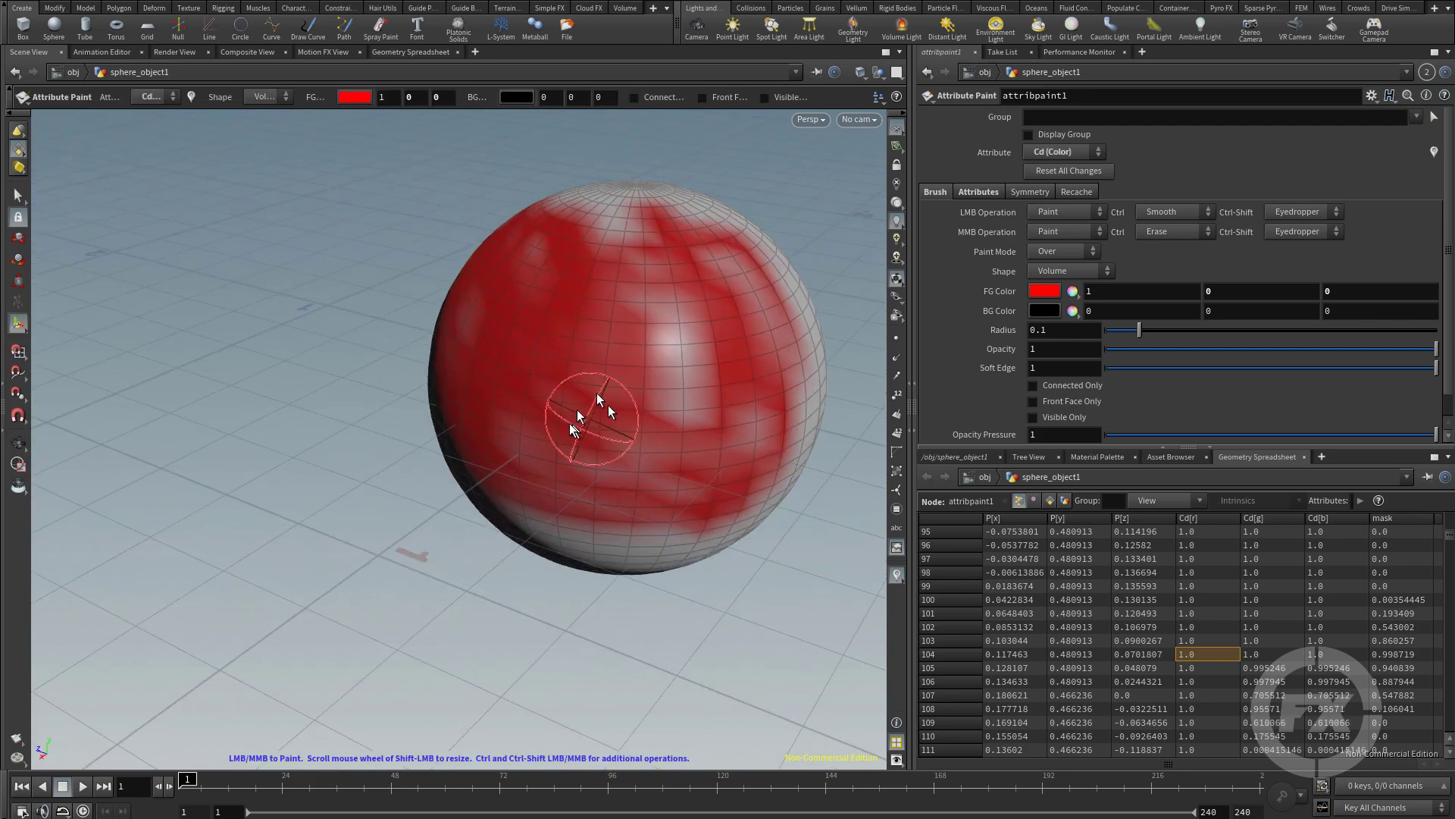
key(Escape)
mouse_move(798, 328)
mouse_down()
mouse_move(526, 416)
mouse_move(720, 341)
mouse_up()
key(Return)
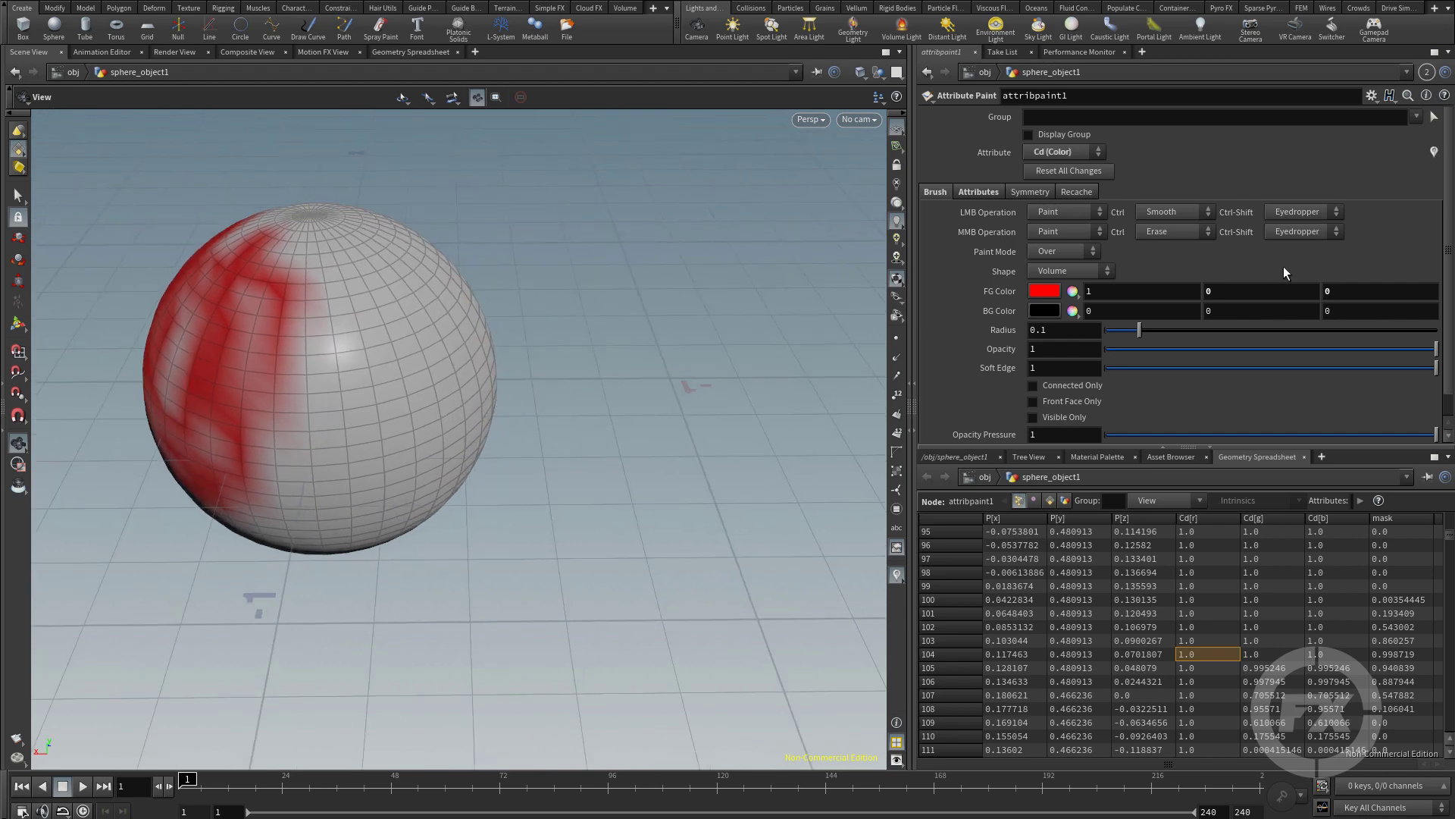
Step: Set the foreground color to pure blue (0, 0, 1) and paint a blue band over the sphere's unpainted side and across its underside
click(1071, 293)
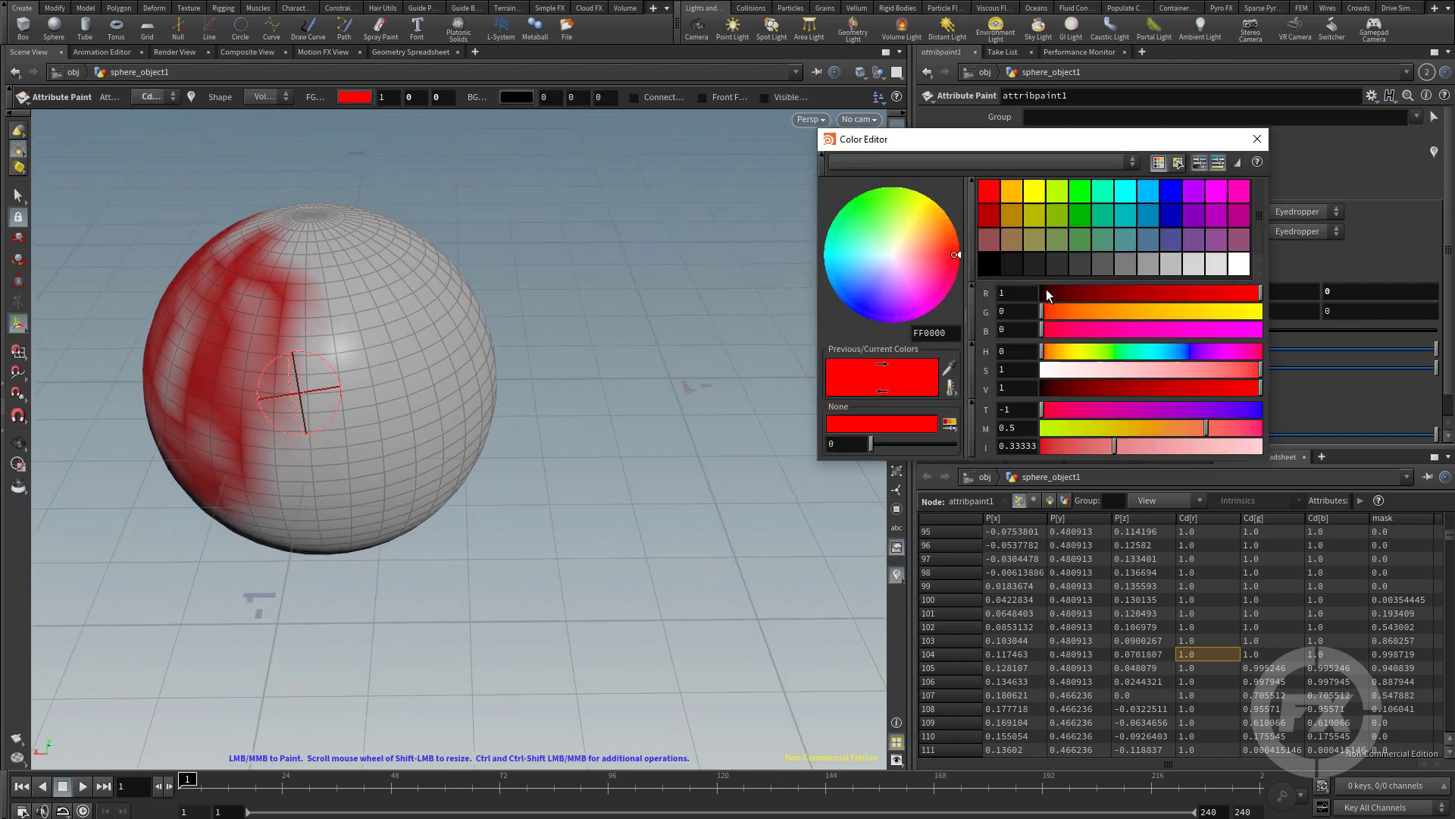
click(1175, 194)
click(1257, 139)
mouse_move(415, 325)
mouse_down()
mouse_move(433, 317)
mouse_move(311, 413)
mouse_move(326, 424)
mouse_move(345, 400)
mouse_move(282, 303)
mouse_move(390, 381)
mouse_move(474, 163)
mouse_move(485, 531)
mouse_up()
key(Escape)
key(Return)
key(Escape)
mouse_move(348, 465)
mouse_down()
mouse_move(434, 329)
mouse_move(367, 412)
mouse_move(486, 430)
mouse_move(487, 568)
mouse_move(472, 542)
mouse_move(390, 521)
mouse_move(346, 528)
mouse_move(470, 508)
mouse_move(532, 391)
mouse_move(500, 414)
mouse_up()
key(Return)
key(Escape)
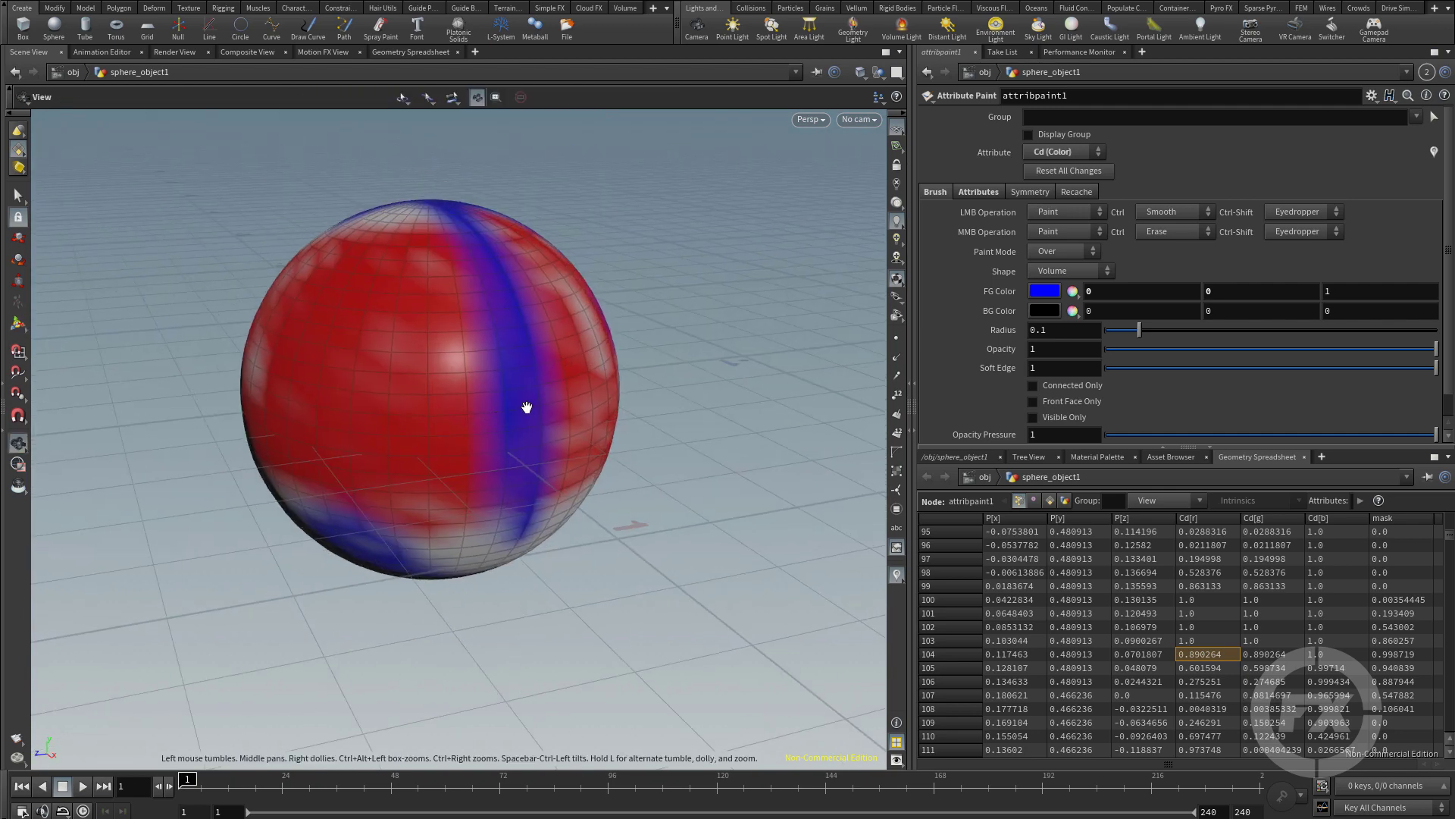
key(Return)
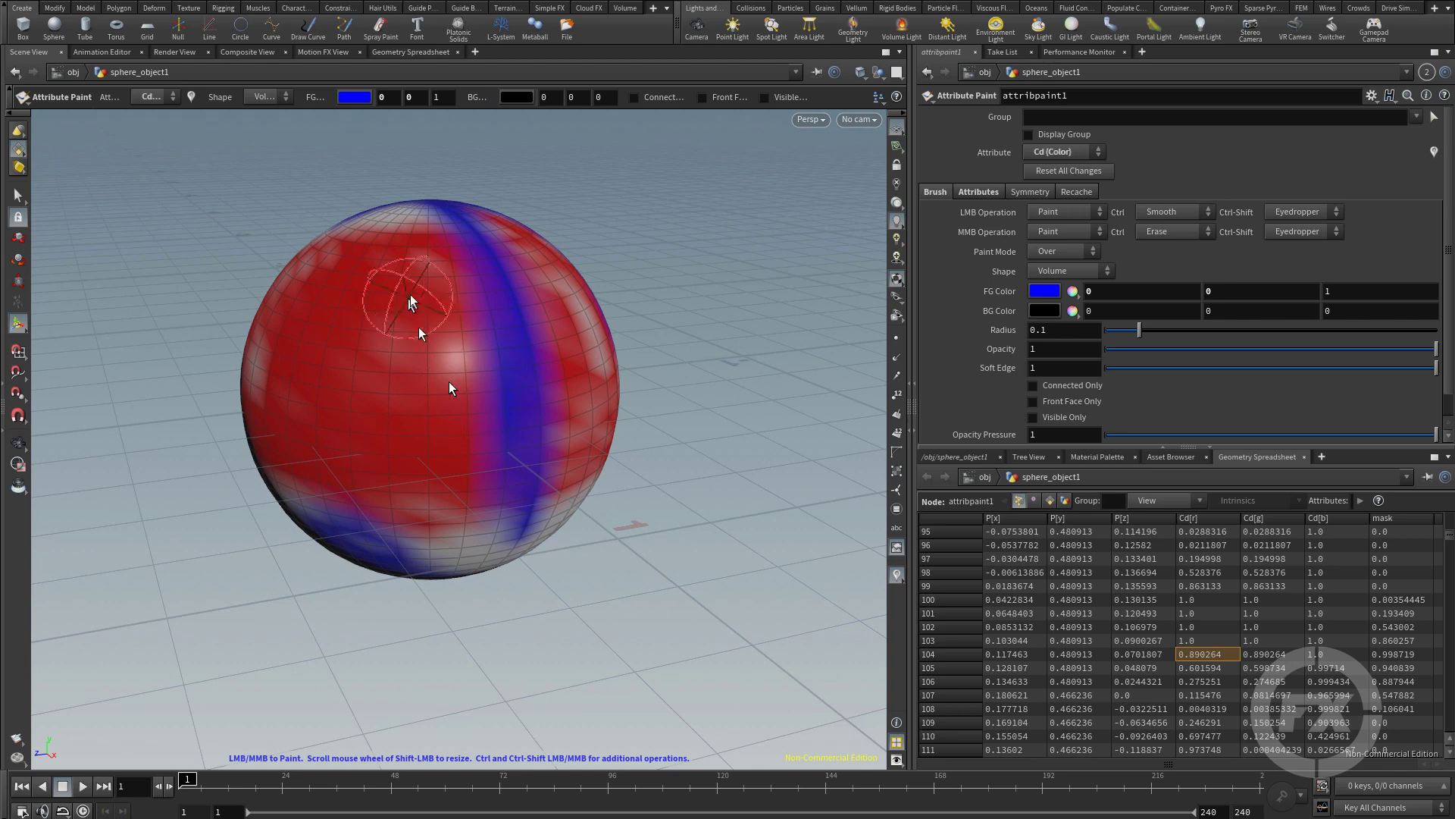
click(990, 194)
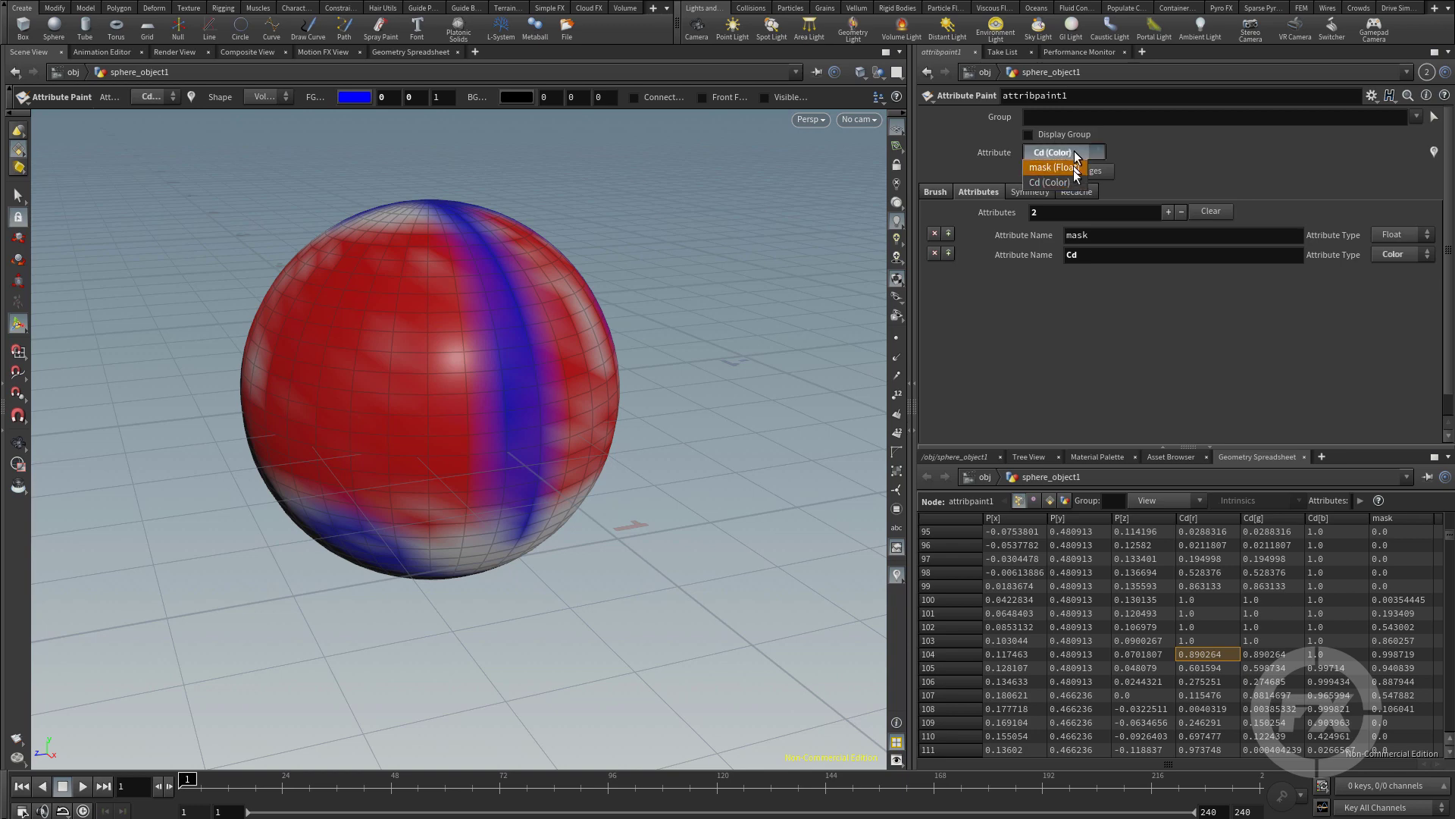
click(940, 193)
click(940, 193)
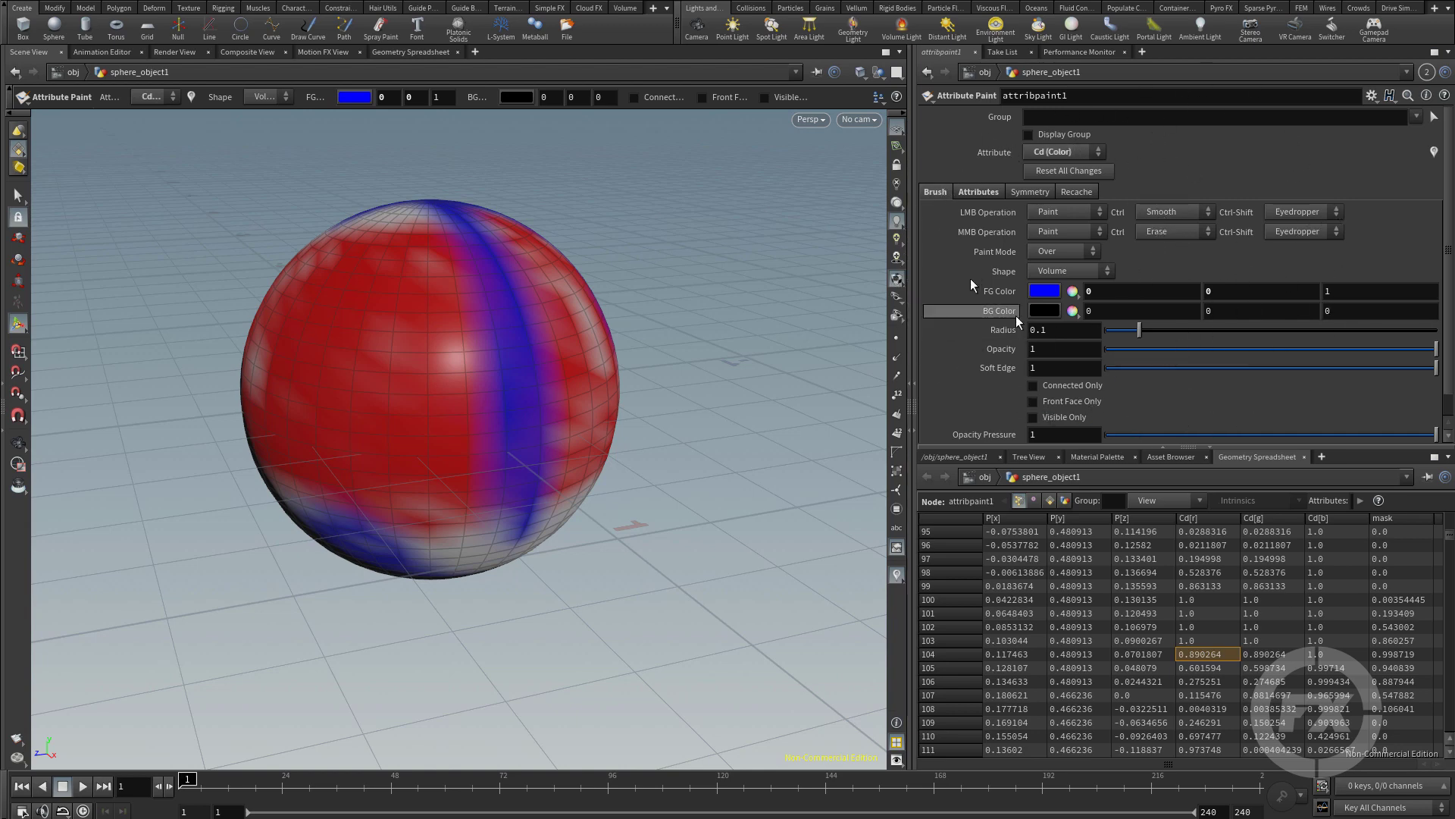
Step: Paint a large blue patch over the red area on the sphere's front, beside the vertical blue band
scroll(1022, 203, down, 1)
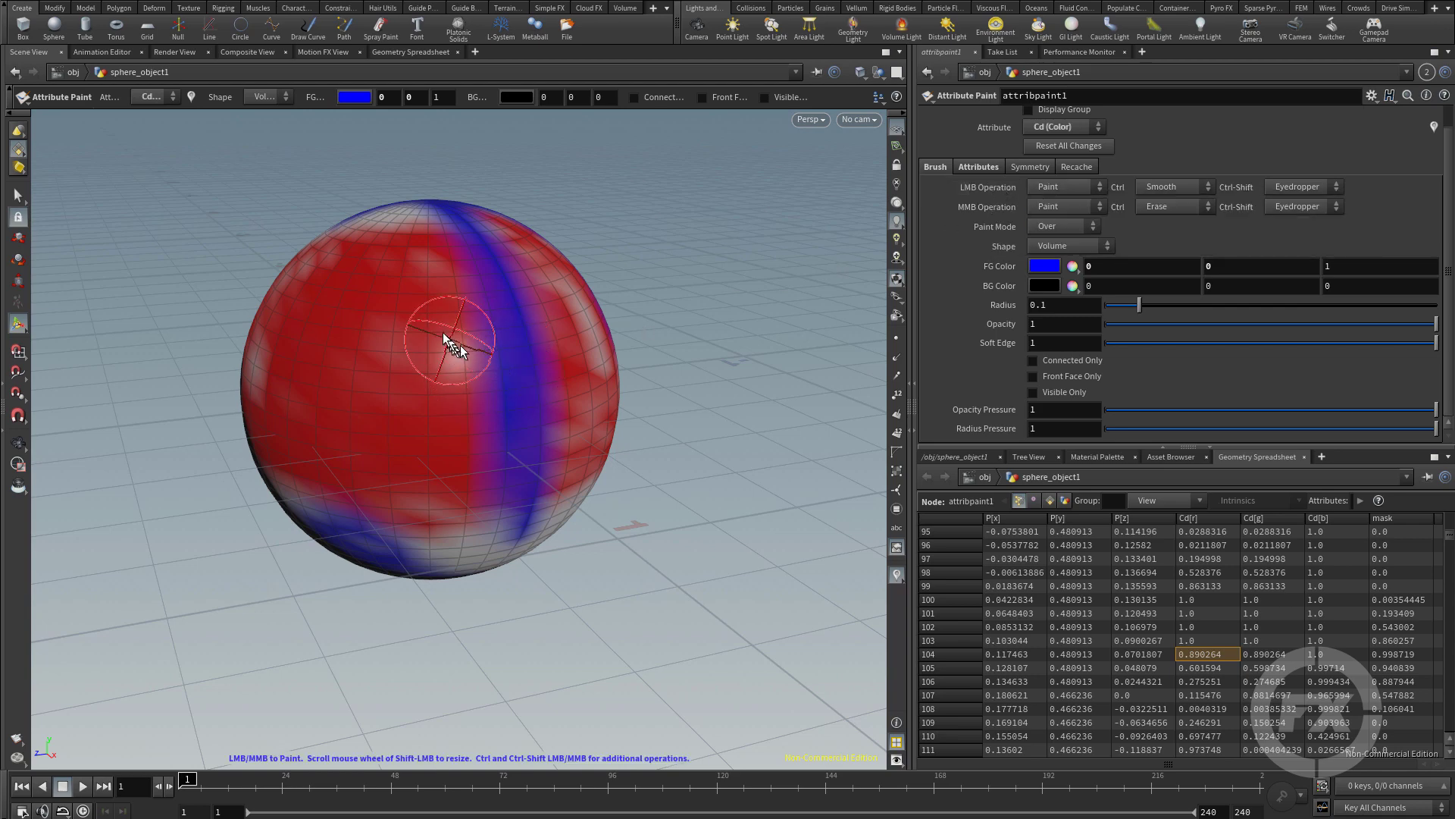
mouse_move(453, 345)
mouse_down()
mouse_move(363, 396)
mouse_move(476, 429)
mouse_move(500, 348)
mouse_move(416, 410)
mouse_move(473, 362)
mouse_up()
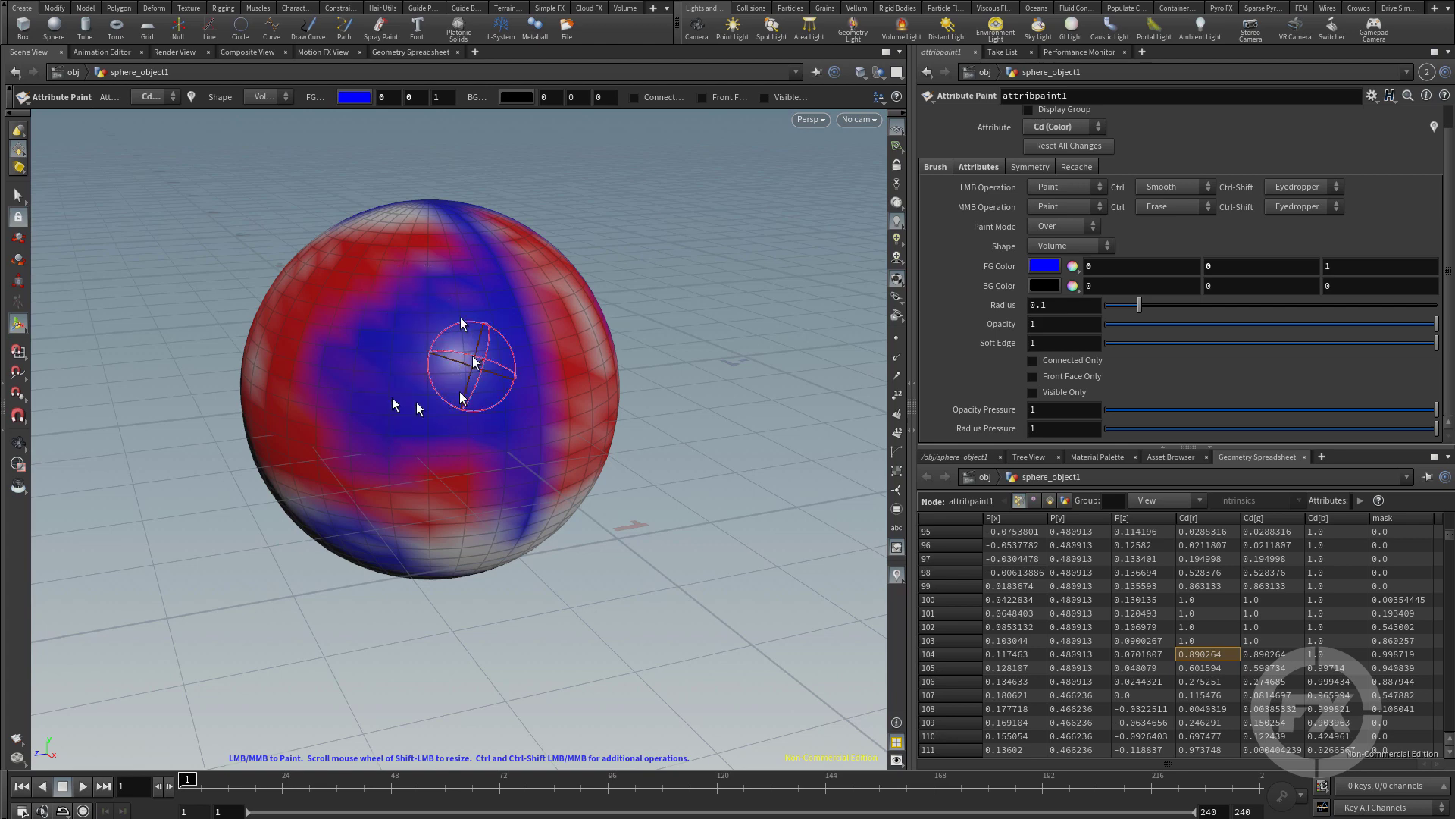
Step: Set the LMB operation to Smooth and blend the blue patch and vertical band into the surrounding red on the sphere's front
click(1062, 189)
click(1060, 217)
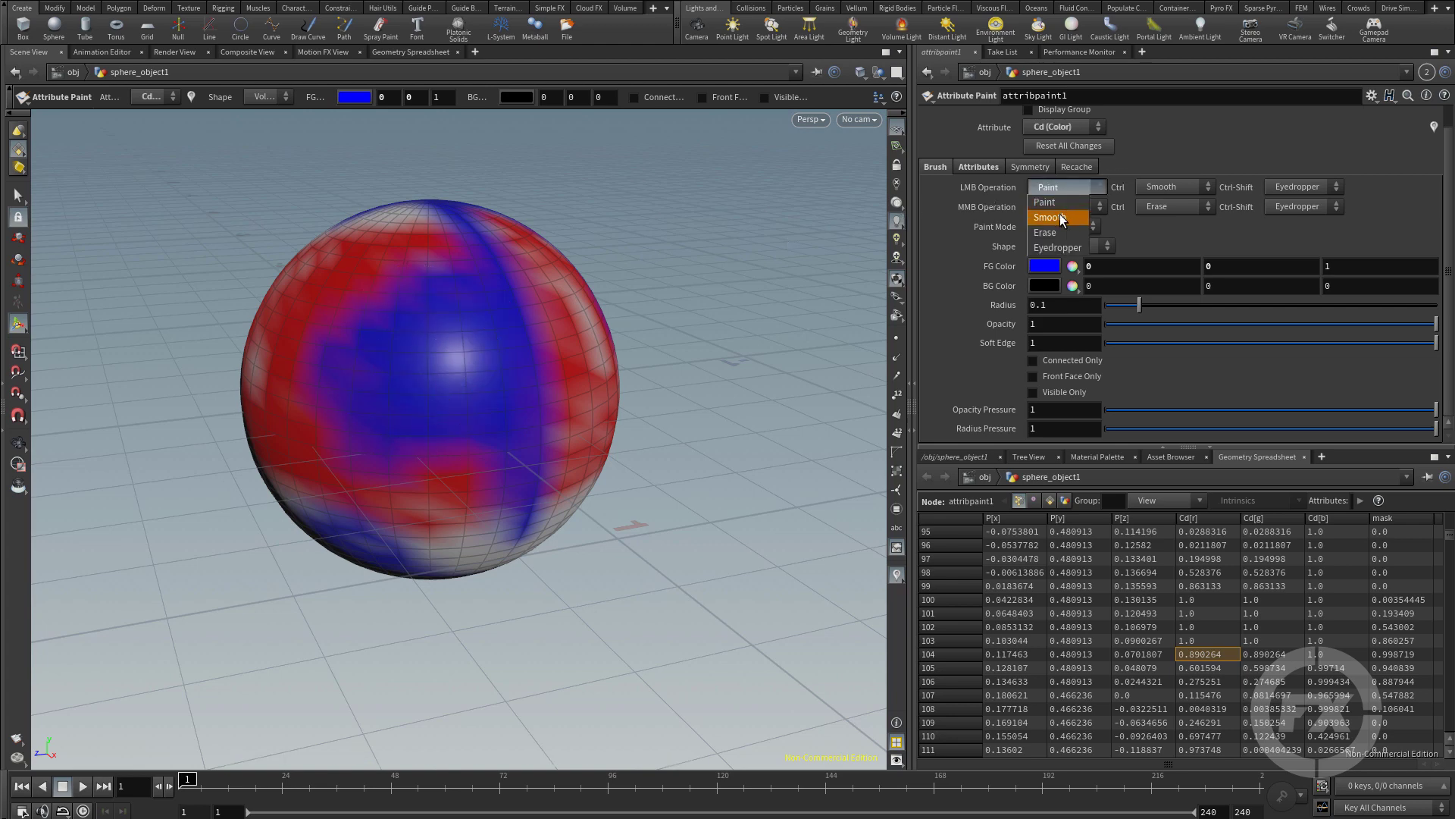
drag(507, 310, 503, 294)
mouse_move(374, 410)
mouse_down()
mouse_move(348, 375)
mouse_move(525, 247)
mouse_move(455, 463)
mouse_move(364, 375)
mouse_move(494, 271)
mouse_move(480, 416)
mouse_move(350, 372)
mouse_move(449, 260)
mouse_move(532, 369)
mouse_move(502, 527)
mouse_move(517, 497)
mouse_move(520, 525)
mouse_move(533, 473)
mouse_move(355, 535)
mouse_move(393, 537)
mouse_move(333, 493)
mouse_up()
mouse_move(596, 435)
mouse_down()
mouse_move(572, 412)
mouse_move(566, 341)
mouse_move(471, 202)
mouse_move(423, 233)
mouse_move(360, 228)
mouse_move(326, 243)
mouse_move(258, 353)
mouse_move(302, 278)
mouse_up()
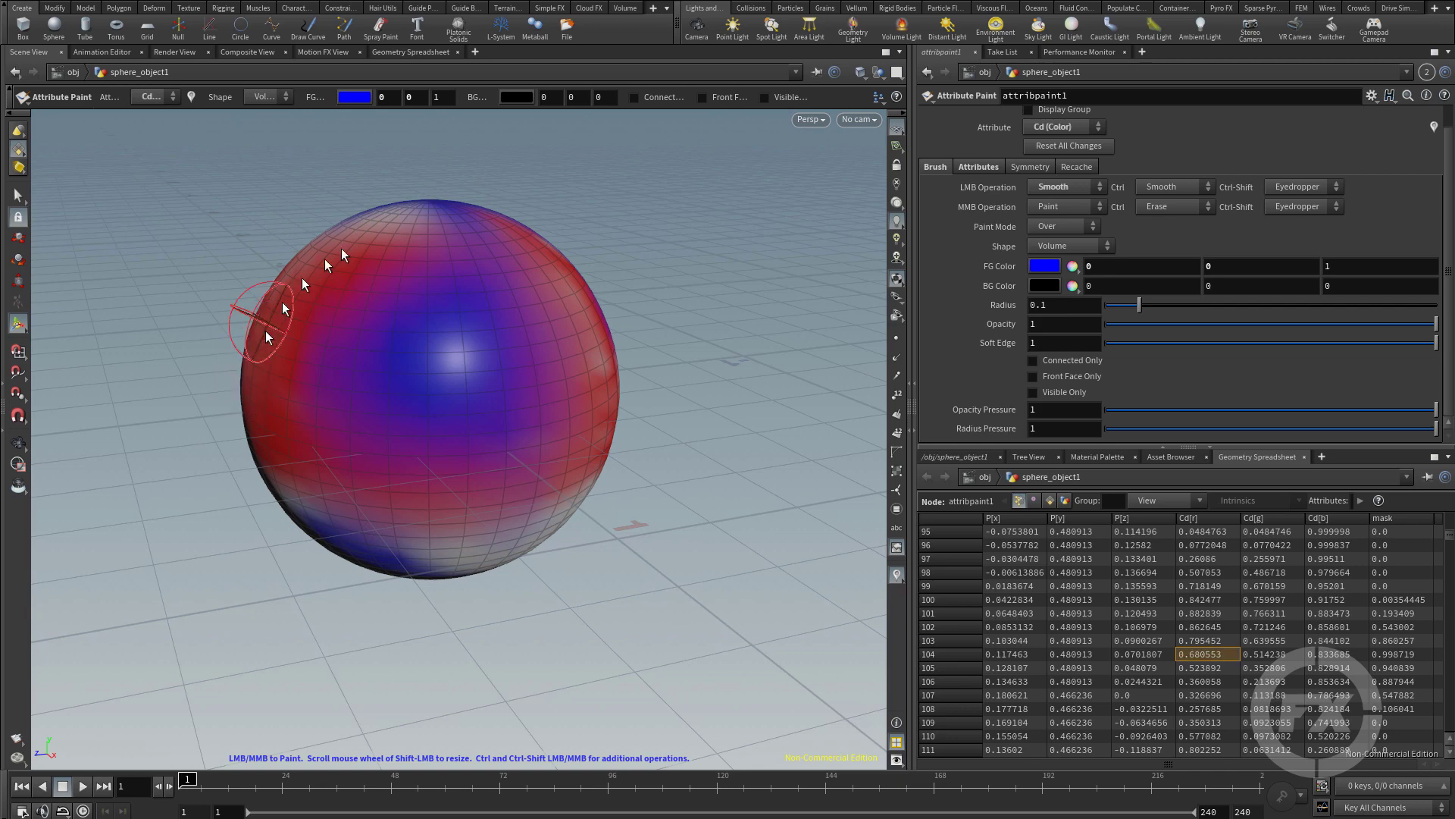
Step: Smooth the borders between red, blue and unpainted white around the side and top of the sphere
key(Escape)
mouse_move(623, 353)
mouse_down()
mouse_move(588, 321)
mouse_move(380, 384)
mouse_up()
key(Return)
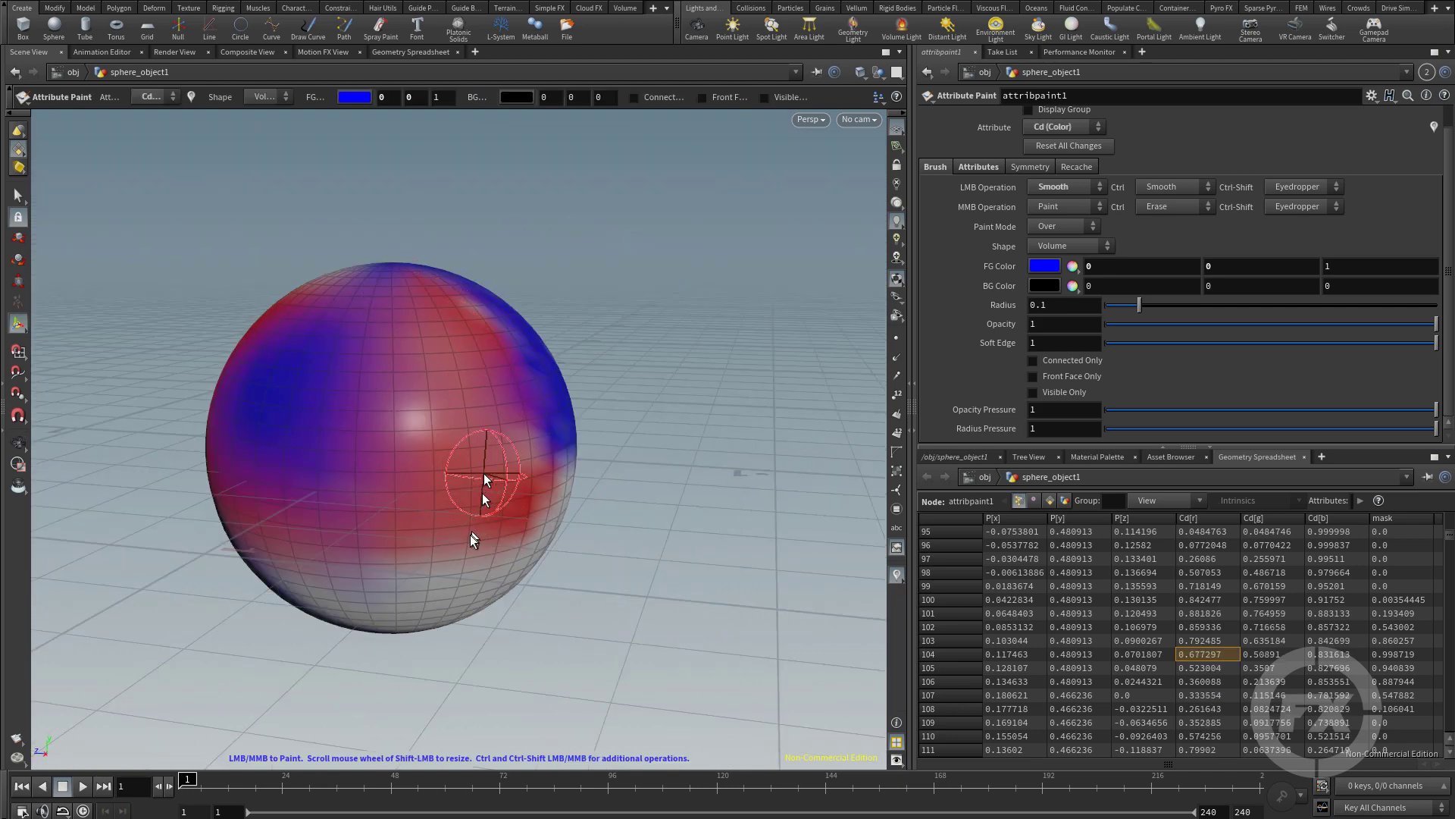
drag(447, 281, 508, 332)
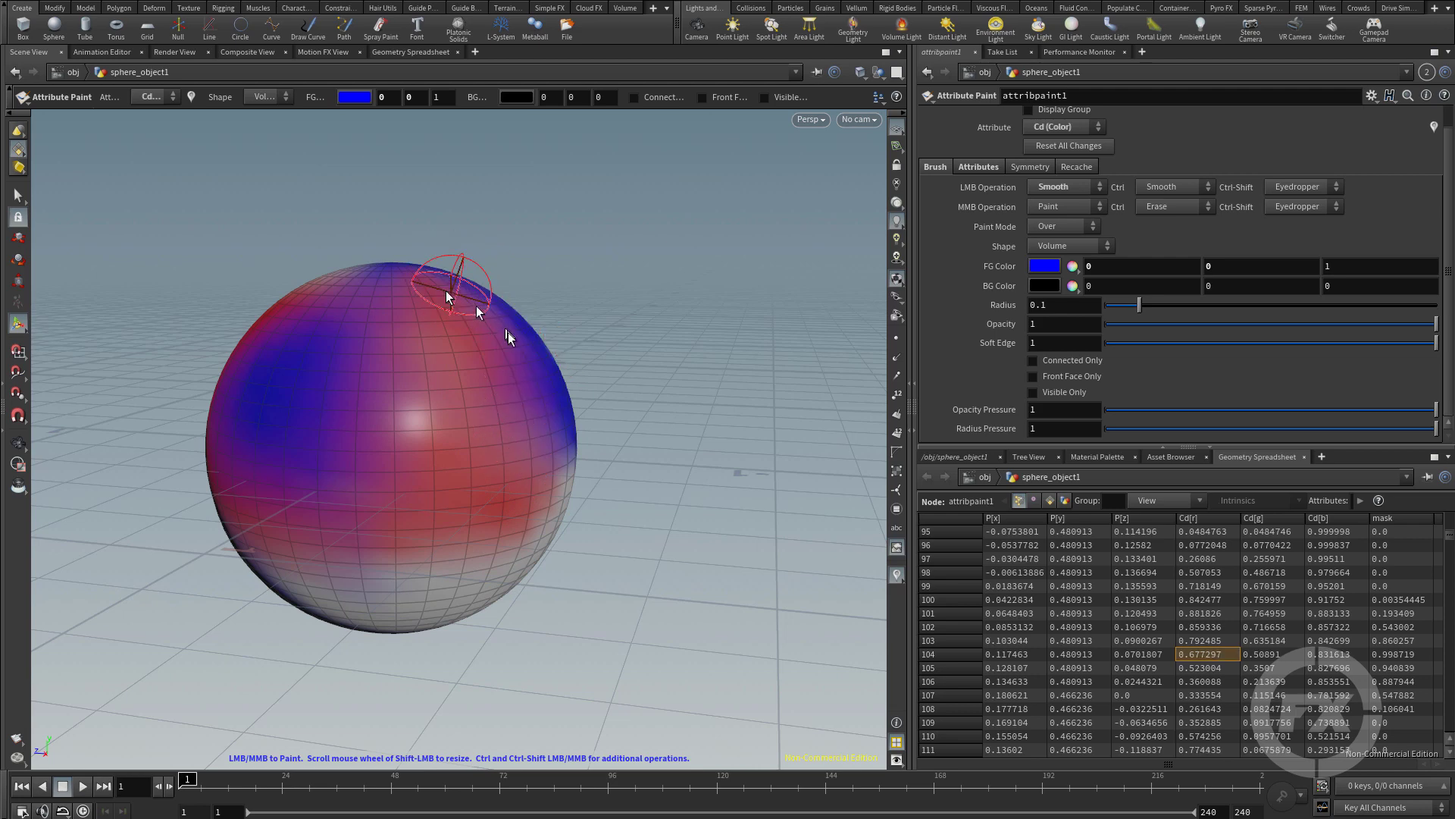
mouse_move(518, 509)
mouse_down()
mouse_move(393, 416)
mouse_move(455, 394)
mouse_up()
mouse_move(518, 468)
mouse_down()
mouse_move(589, 399)
mouse_move(557, 403)
mouse_move(514, 364)
mouse_move(565, 305)
mouse_move(599, 349)
mouse_move(402, 367)
mouse_move(552, 362)
mouse_up()
mouse_move(497, 444)
mouse_down()
mouse_move(474, 392)
mouse_move(341, 437)
mouse_move(642, 356)
mouse_move(503, 437)
mouse_move(643, 345)
mouse_move(533, 430)
mouse_move(551, 429)
mouse_move(479, 424)
mouse_move(568, 411)
mouse_move(460, 436)
mouse_move(491, 370)
mouse_move(447, 365)
mouse_move(588, 328)
mouse_move(414, 474)
mouse_move(600, 350)
mouse_move(532, 491)
mouse_move(575, 526)
mouse_move(620, 480)
mouse_move(610, 355)
mouse_move(541, 517)
mouse_move(590, 398)
mouse_move(567, 370)
mouse_move(544, 409)
mouse_move(552, 538)
mouse_move(509, 513)
mouse_move(535, 342)
mouse_move(558, 378)
mouse_move(460, 263)
mouse_move(394, 312)
mouse_move(486, 449)
mouse_move(622, 400)
mouse_move(542, 441)
mouse_move(462, 405)
mouse_move(492, 183)
mouse_move(419, 342)
mouse_move(444, 419)
mouse_move(577, 434)
mouse_move(562, 294)
mouse_move(468, 313)
mouse_move(476, 359)
mouse_move(534, 395)
mouse_move(539, 341)
mouse_up()
Step: Smooth the remaining red and blue borders on another side and the lower part of the sphere
key(Escape)
key(Return)
mouse_move(549, 459)
mouse_down()
mouse_move(541, 313)
mouse_move(484, 340)
mouse_up()
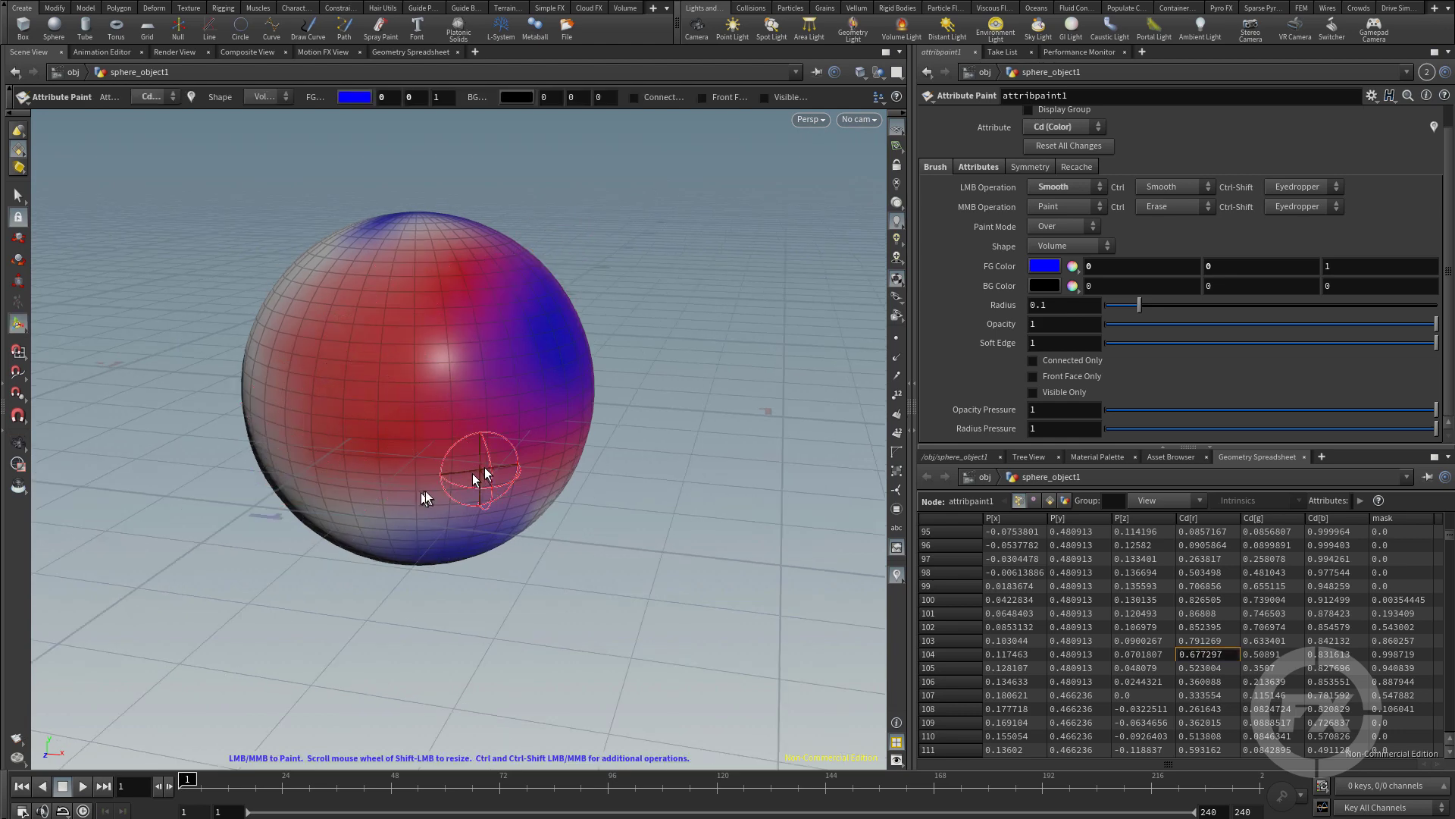
mouse_move(423, 497)
mouse_down()
mouse_move(416, 319)
mouse_move(507, 350)
mouse_up()
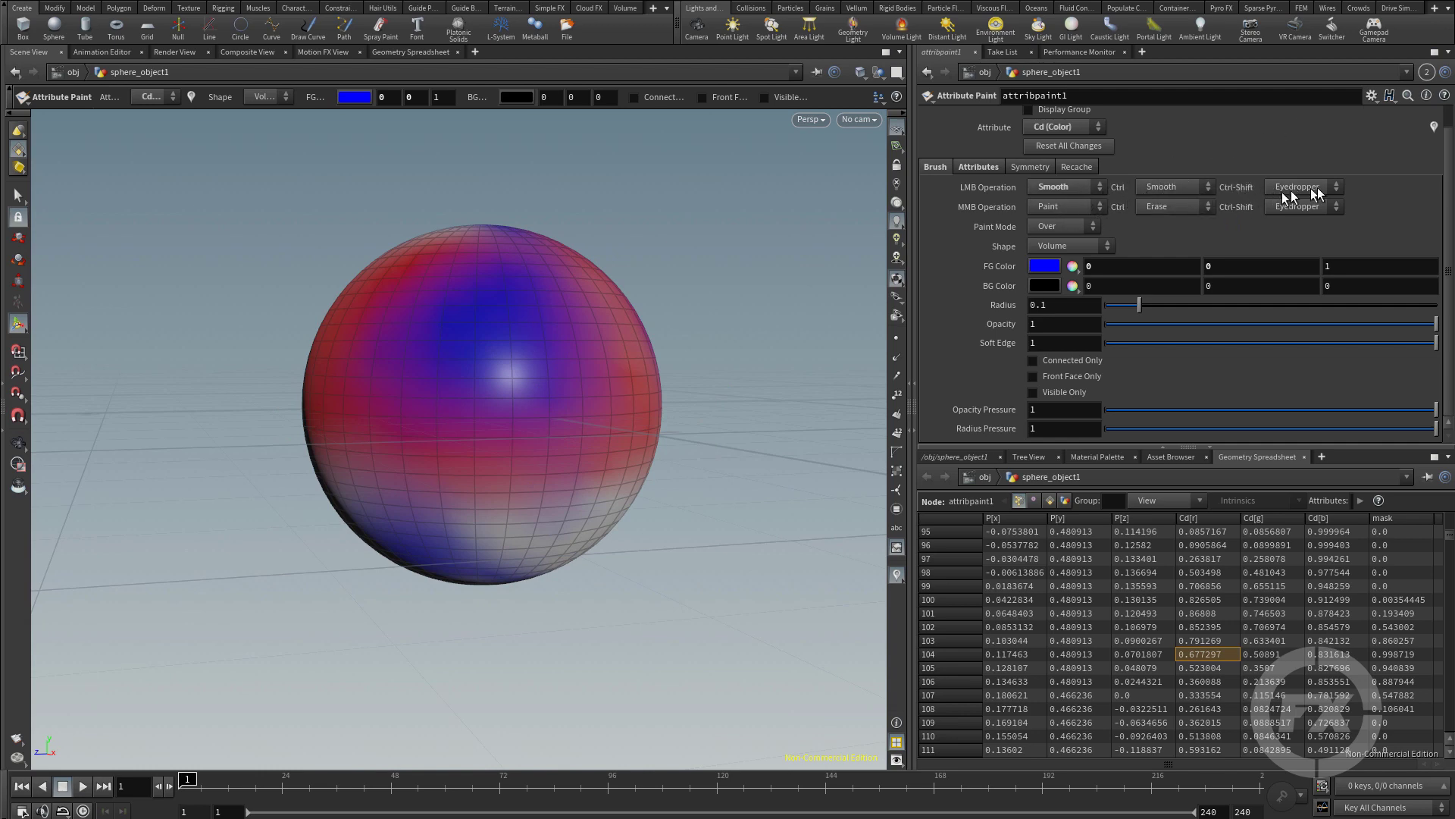
Step: Set the LMB operation back to Paint
click(1064, 188)
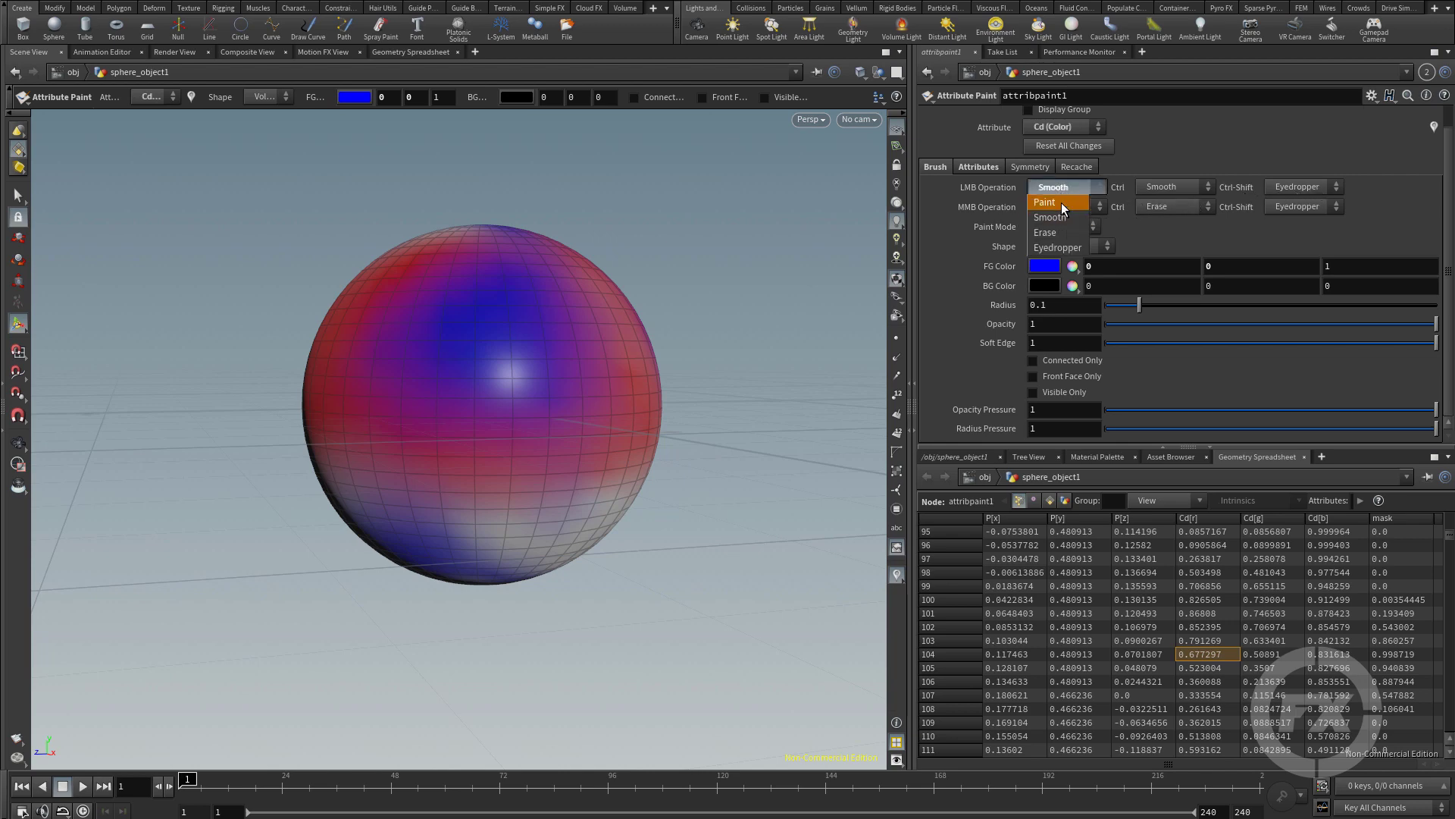
click(1062, 203)
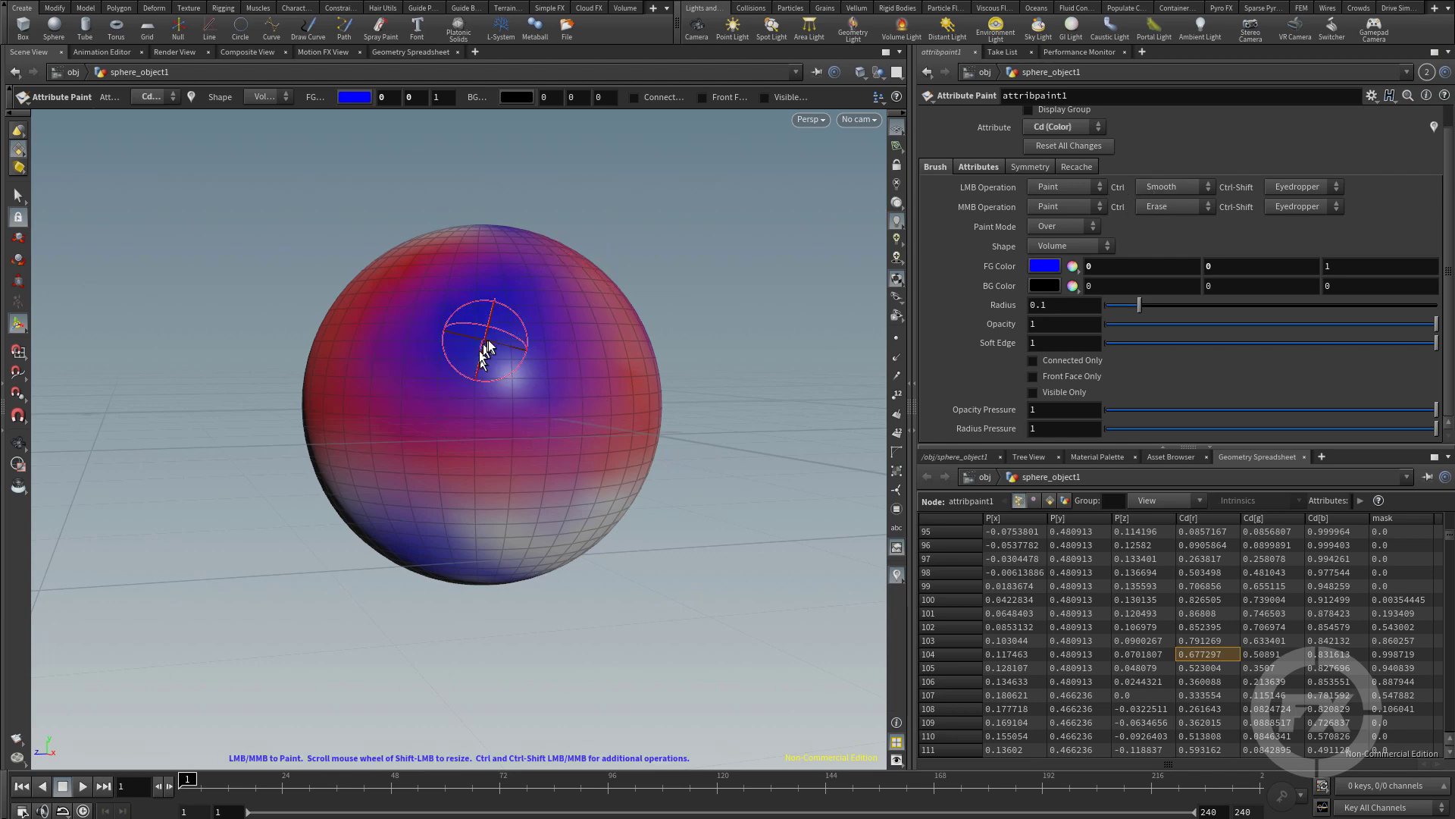
key(Escape)
mouse_move(689, 432)
mouse_down()
mouse_move(598, 394)
mouse_move(701, 490)
mouse_move(613, 366)
mouse_move(556, 376)
mouse_move(574, 407)
mouse_move(557, 404)
mouse_move(609, 466)
mouse_move(590, 406)
mouse_move(639, 436)
mouse_move(579, 438)
mouse_move(555, 409)
mouse_move(555, 427)
mouse_move(583, 372)
mouse_move(606, 420)
mouse_move(643, 410)
mouse_move(615, 406)
mouse_move(595, 356)
mouse_move(554, 362)
mouse_move(482, 445)
mouse_move(646, 323)
mouse_move(571, 337)
mouse_move(626, 457)
mouse_move(649, 389)
mouse_move(559, 356)
mouse_move(642, 459)
mouse_move(552, 356)
mouse_move(644, 436)
mouse_move(570, 351)
mouse_move(535, 403)
mouse_move(566, 483)
mouse_move(502, 484)
mouse_move(472, 466)
mouse_move(510, 474)
mouse_move(684, 326)
mouse_move(497, 377)
mouse_move(584, 469)
mouse_move(590, 410)
mouse_move(612, 407)
mouse_move(593, 383)
mouse_move(611, 376)
mouse_move(572, 349)
mouse_up()
key(Return)
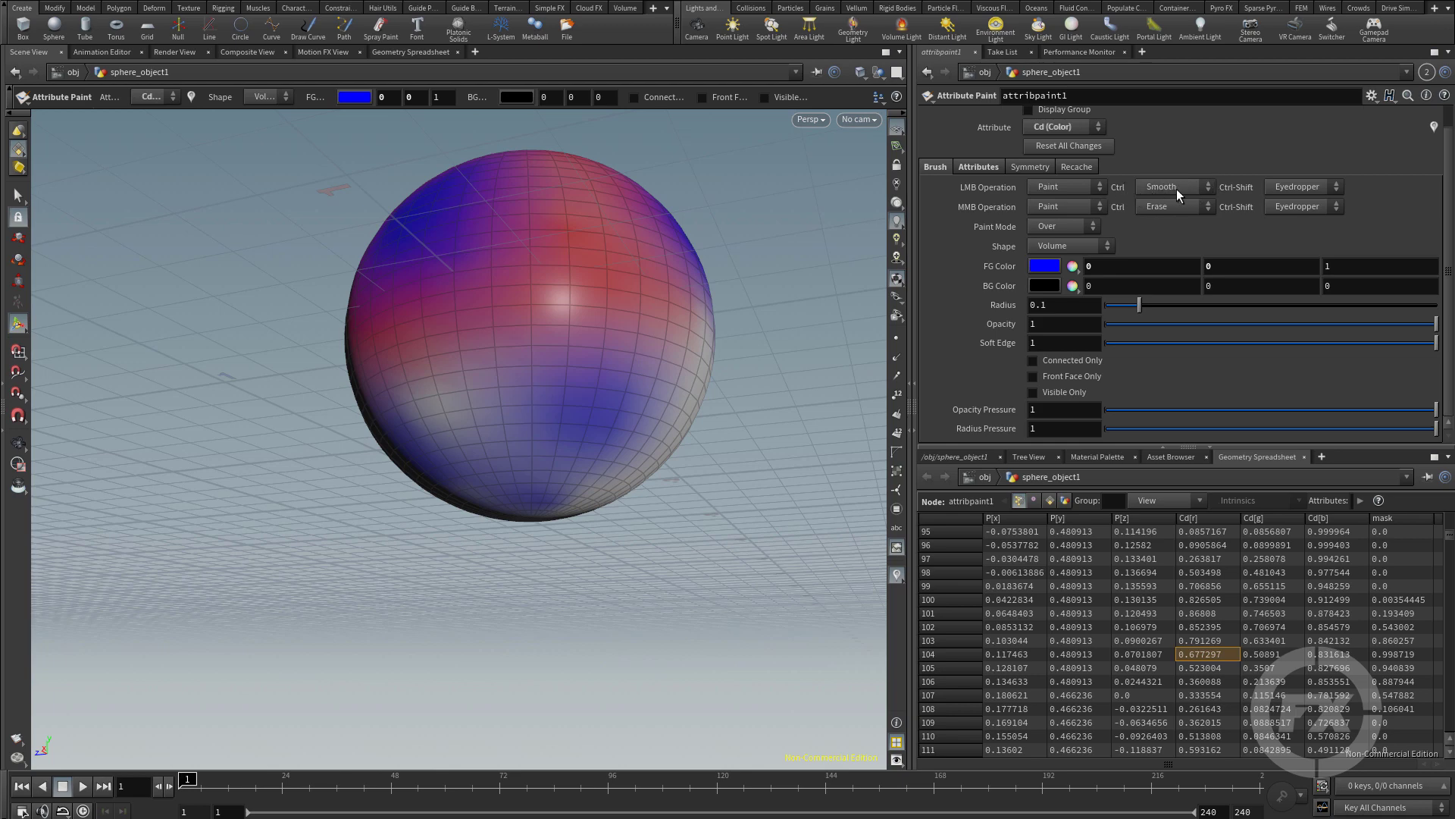
Step: Set the LMB operation to Erase and erase the paint from a broad area on the sphere's side and lower edge
click(1068, 189)
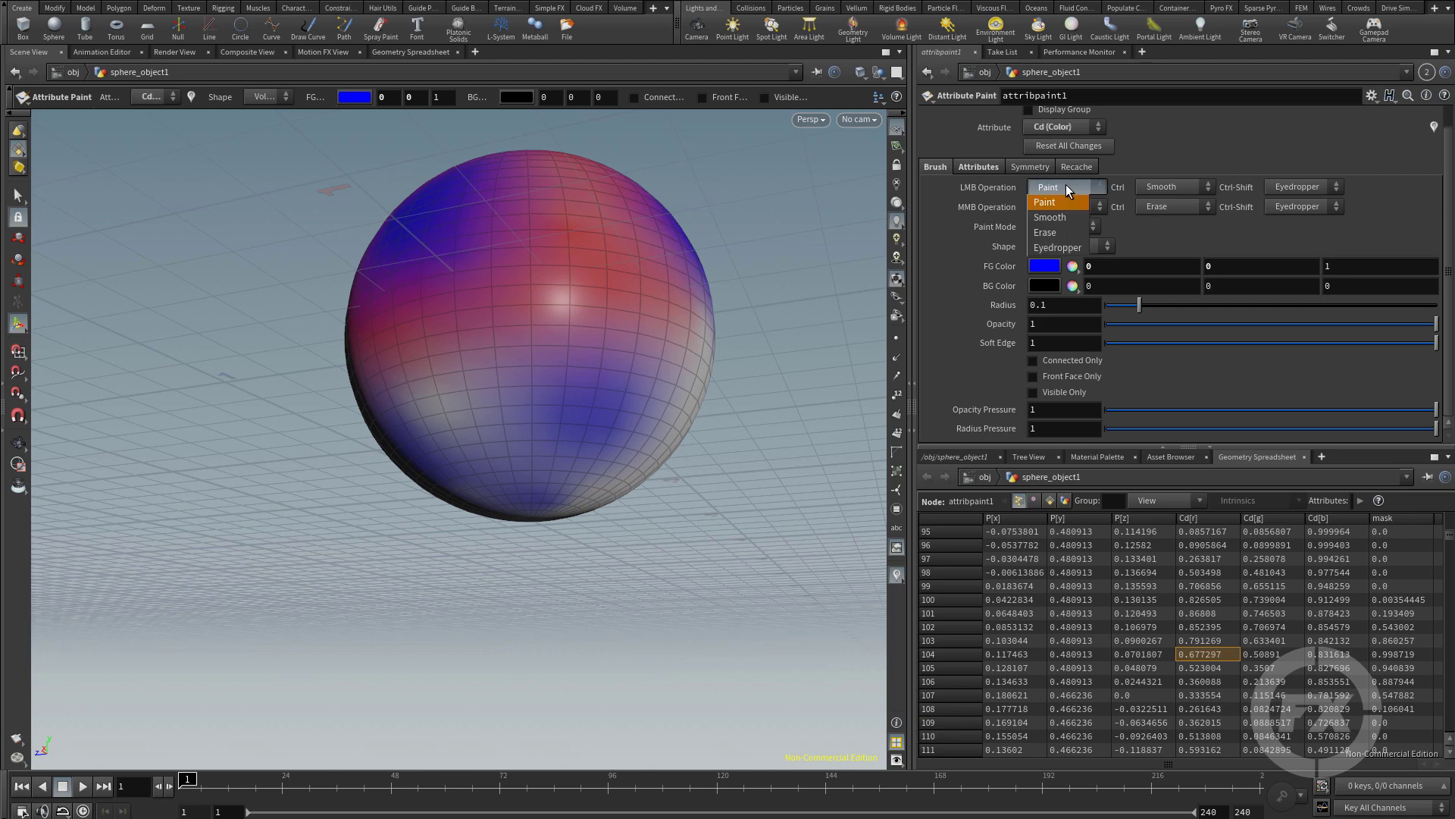
click(1058, 232)
mouse_move(606, 262)
mouse_down()
mouse_move(496, 402)
mouse_move(593, 417)
mouse_move(617, 314)
mouse_move(517, 303)
mouse_move(498, 360)
mouse_move(544, 418)
mouse_move(570, 425)
mouse_move(586, 364)
mouse_move(538, 290)
mouse_move(599, 303)
mouse_move(577, 277)
mouse_move(593, 260)
mouse_move(530, 225)
mouse_move(463, 267)
mouse_move(458, 313)
mouse_move(595, 208)
mouse_move(653, 323)
mouse_move(641, 415)
mouse_move(650, 277)
mouse_move(553, 265)
mouse_move(381, 394)
mouse_move(579, 416)
mouse_move(474, 429)
mouse_move(499, 220)
mouse_move(670, 348)
mouse_move(542, 495)
mouse_move(484, 263)
mouse_move(669, 353)
mouse_move(408, 405)
mouse_move(542, 219)
mouse_move(681, 324)
mouse_move(549, 461)
mouse_move(466, 261)
mouse_move(688, 307)
mouse_move(544, 417)
mouse_move(558, 343)
mouse_move(532, 270)
mouse_move(589, 355)
mouse_move(561, 240)
mouse_move(597, 415)
mouse_move(576, 414)
mouse_move(618, 391)
mouse_move(523, 432)
mouse_move(509, 391)
mouse_move(477, 448)
mouse_move(489, 375)
mouse_move(514, 396)
mouse_move(500, 390)
mouse_move(530, 378)
mouse_move(486, 393)
mouse_move(566, 405)
mouse_move(524, 415)
mouse_move(593, 363)
mouse_move(529, 415)
mouse_move(487, 406)
mouse_move(455, 379)
mouse_up()
key(Escape)
key(Return)
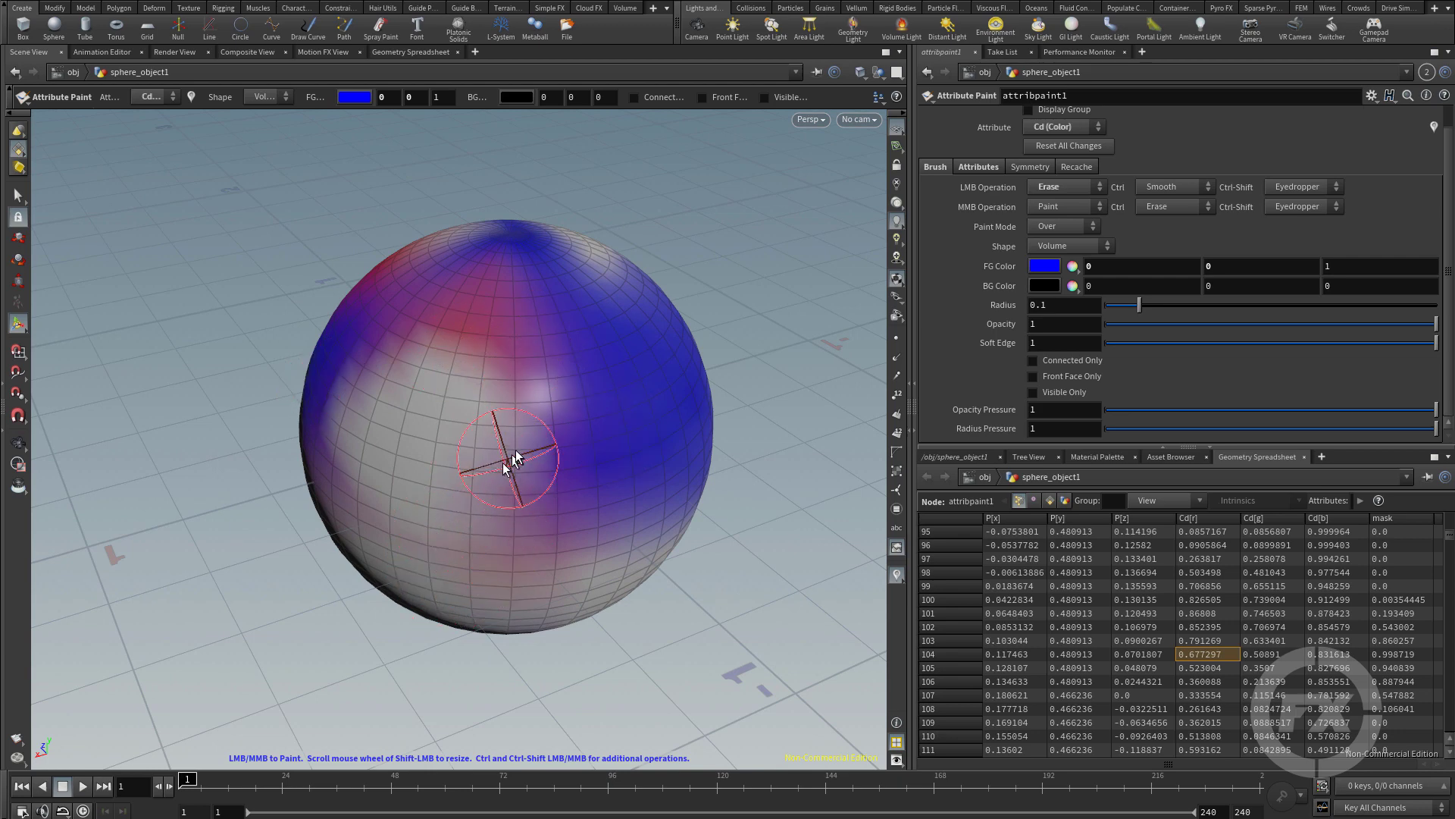
mouse_move(512, 459)
mouse_down()
mouse_move(537, 438)
mouse_move(409, 330)
mouse_move(496, 333)
mouse_up()
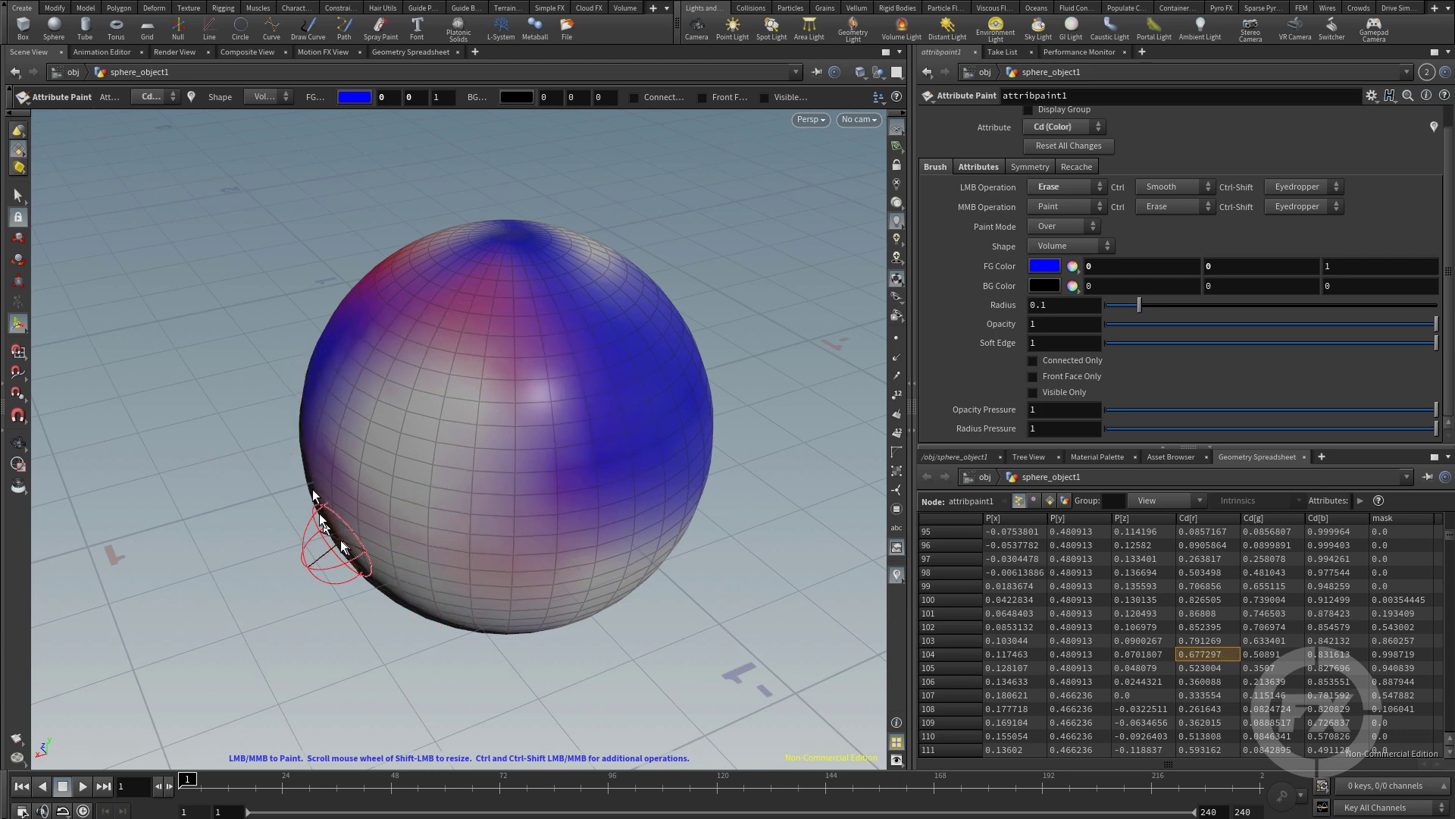
mouse_move(320, 519)
mouse_down()
mouse_move(533, 535)
mouse_move(503, 314)
mouse_move(497, 513)
mouse_move(319, 464)
mouse_up()
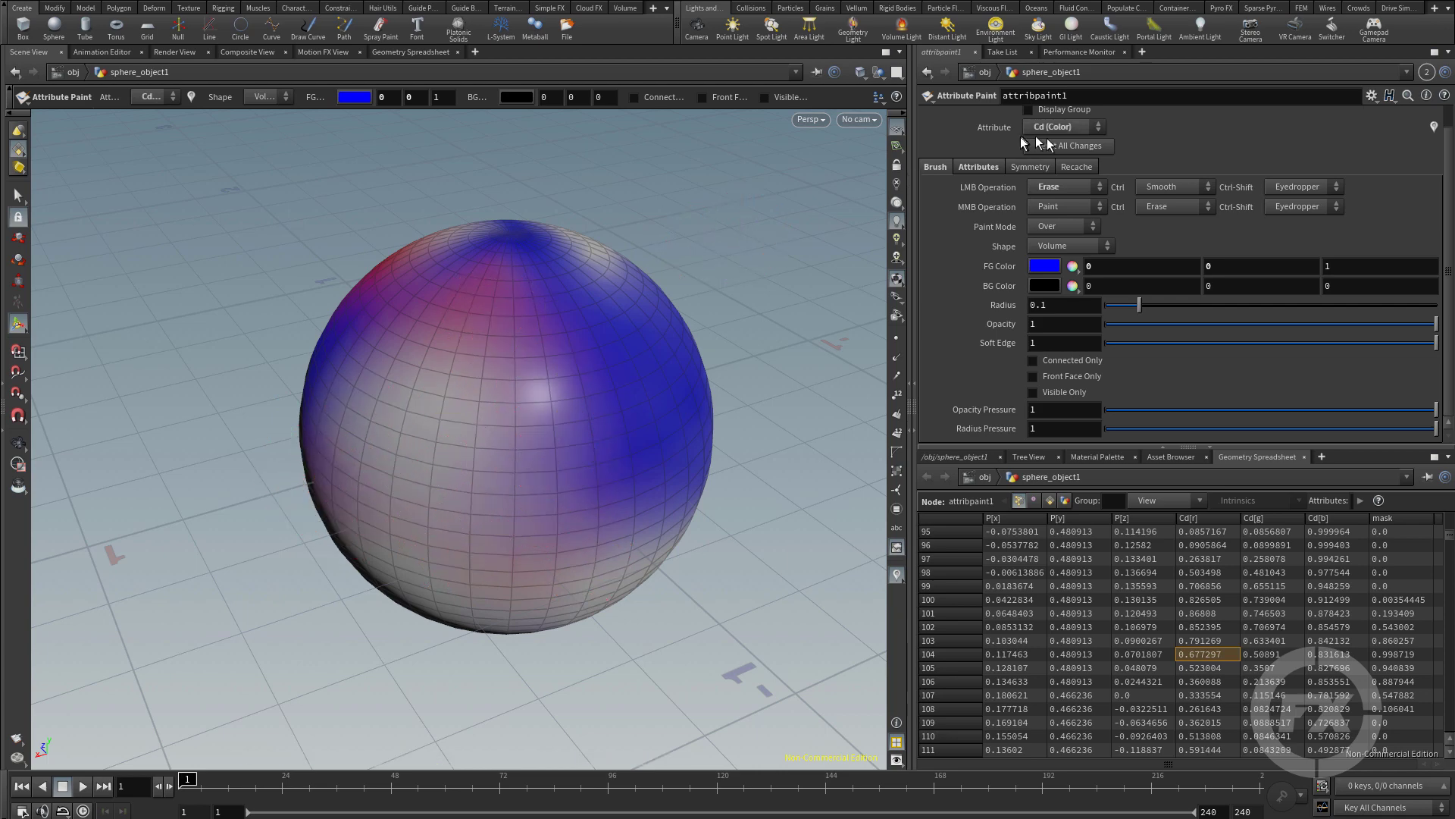
Step: Set the LMB operation to Eyedropper and sample a light purple and a red from the sphere as foreground color
click(1064, 189)
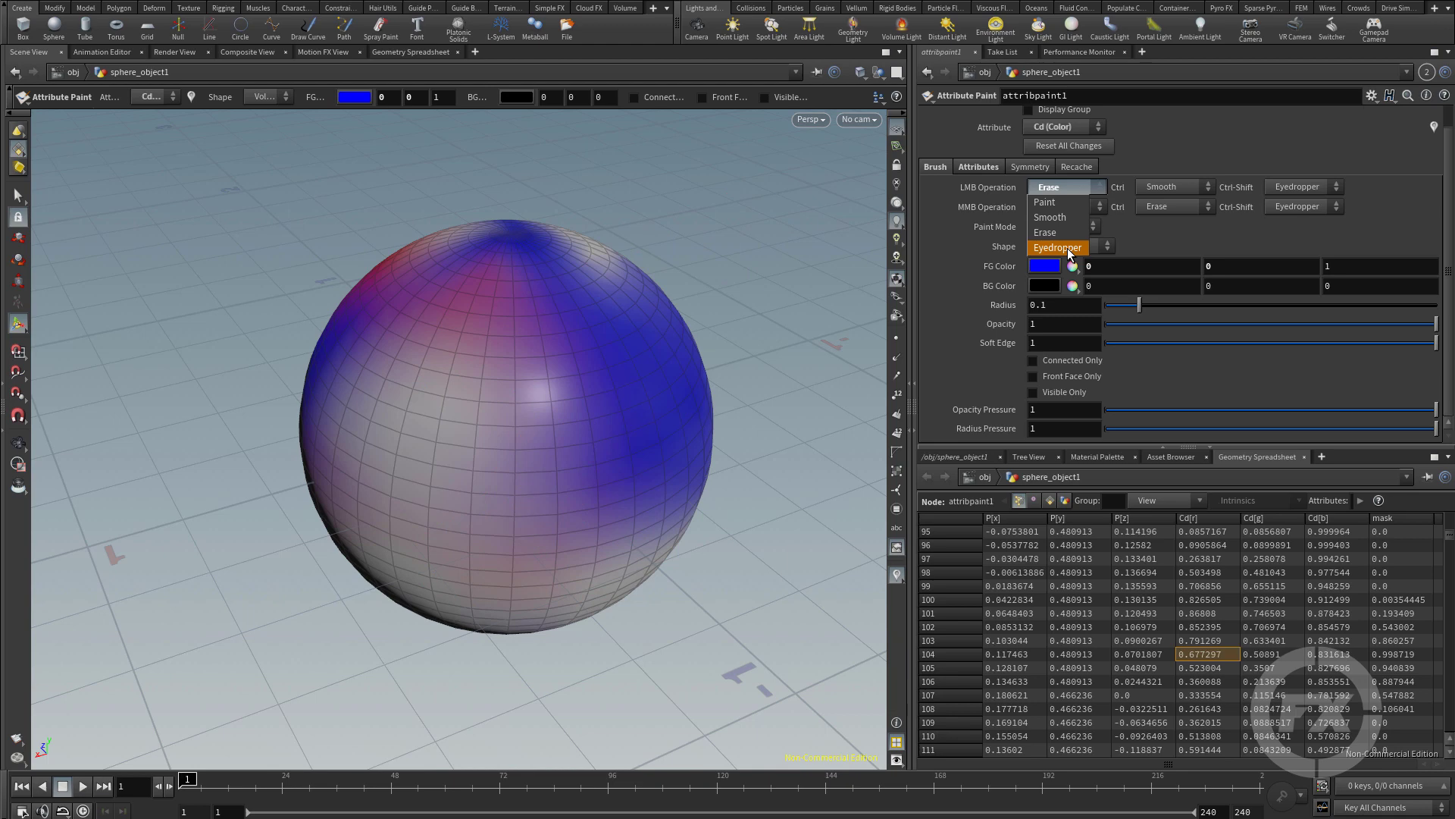
click(1067, 248)
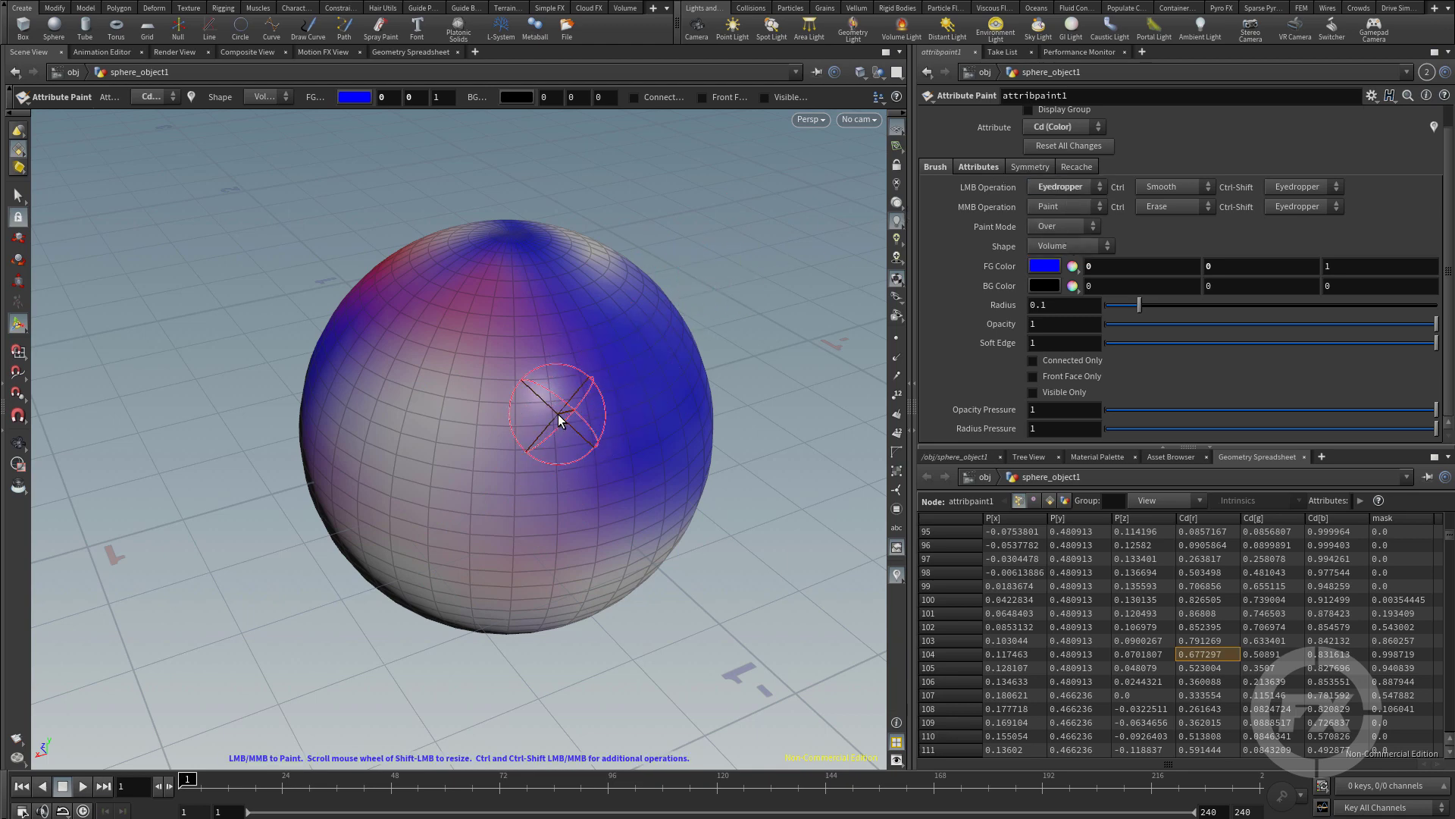
click(565, 416)
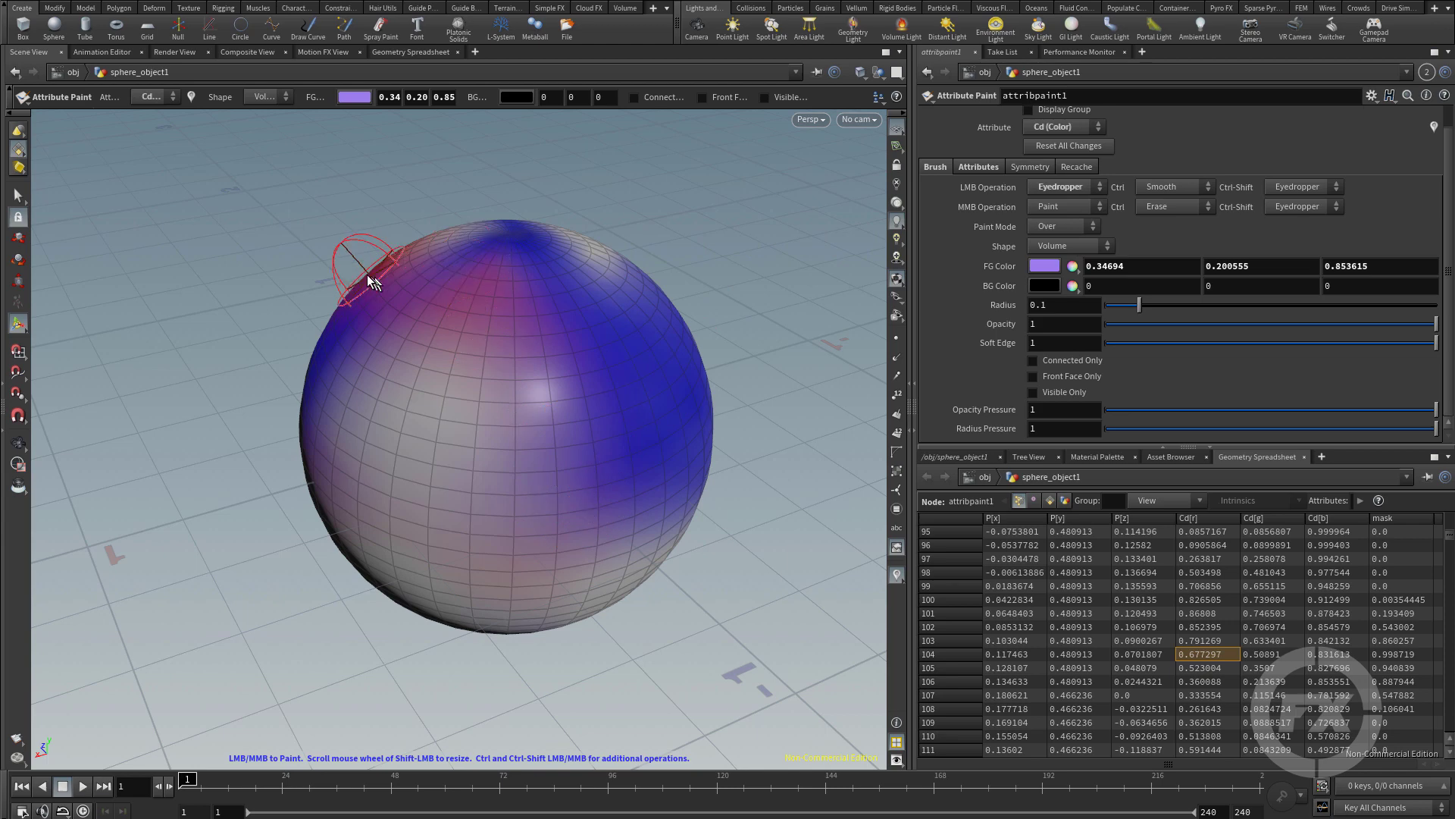
mouse_move(367, 276)
alt+mouse_down()
mouse_move(501, 373)
mouse_move(601, 357)
alt+mouse_up()
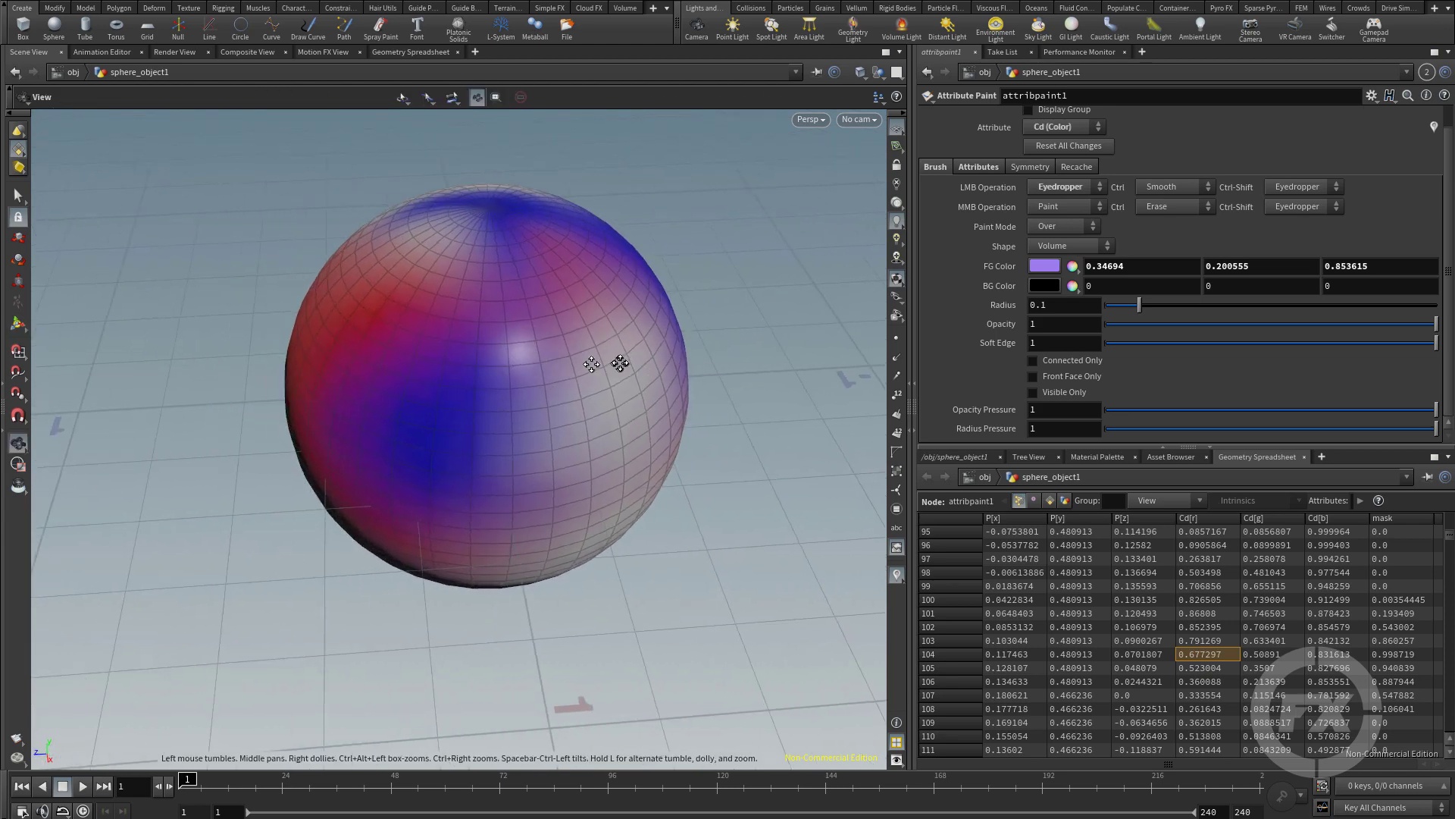
click(361, 324)
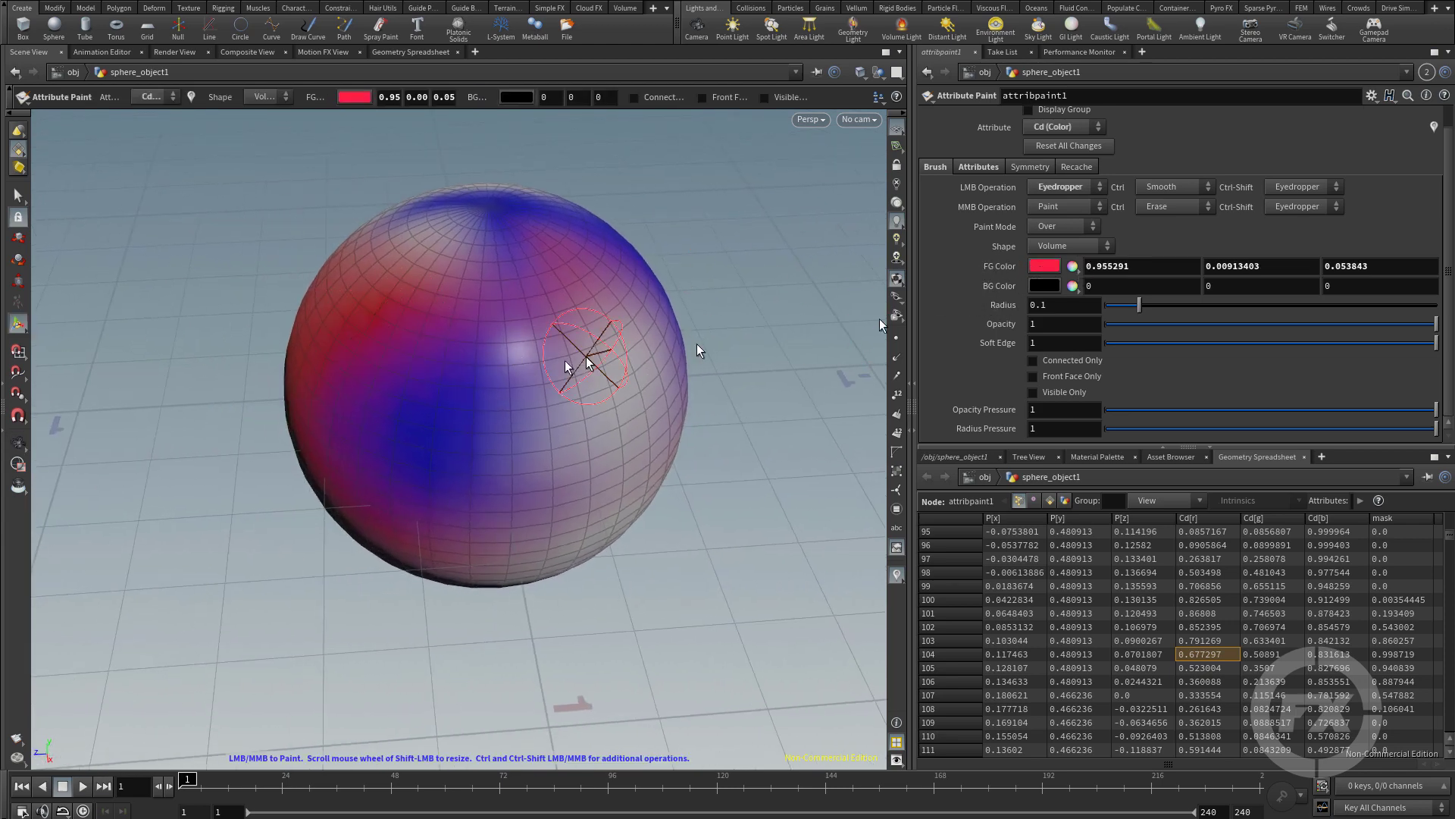
Step: Sample several red, blue and purple spots on the sphere, ending with magenta-purple (0.479687, 0.00161402, 0.521927) as foreground color
alt+drag(698, 344, 425, 394)
click(402, 435)
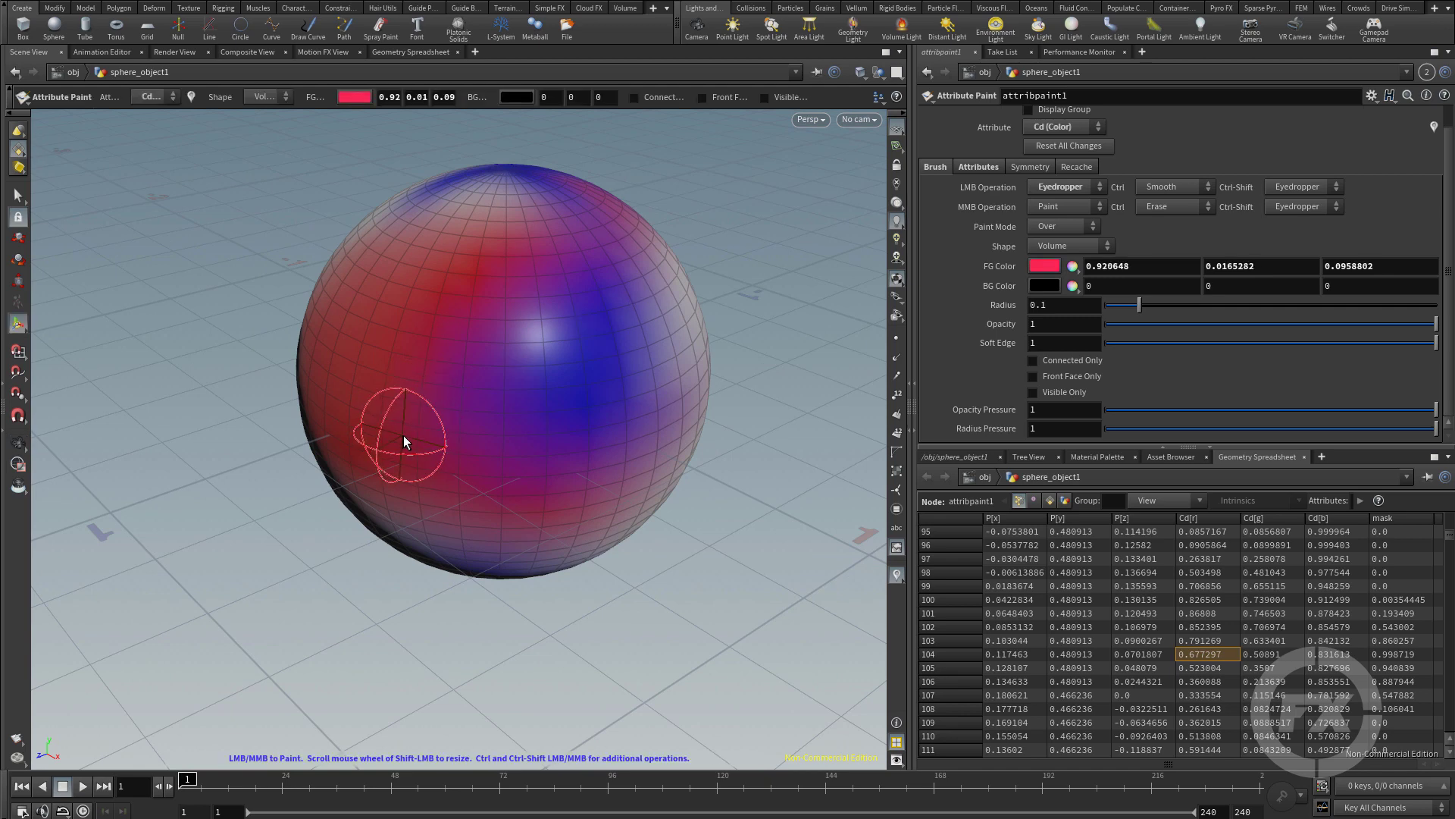
click(578, 367)
click(499, 445)
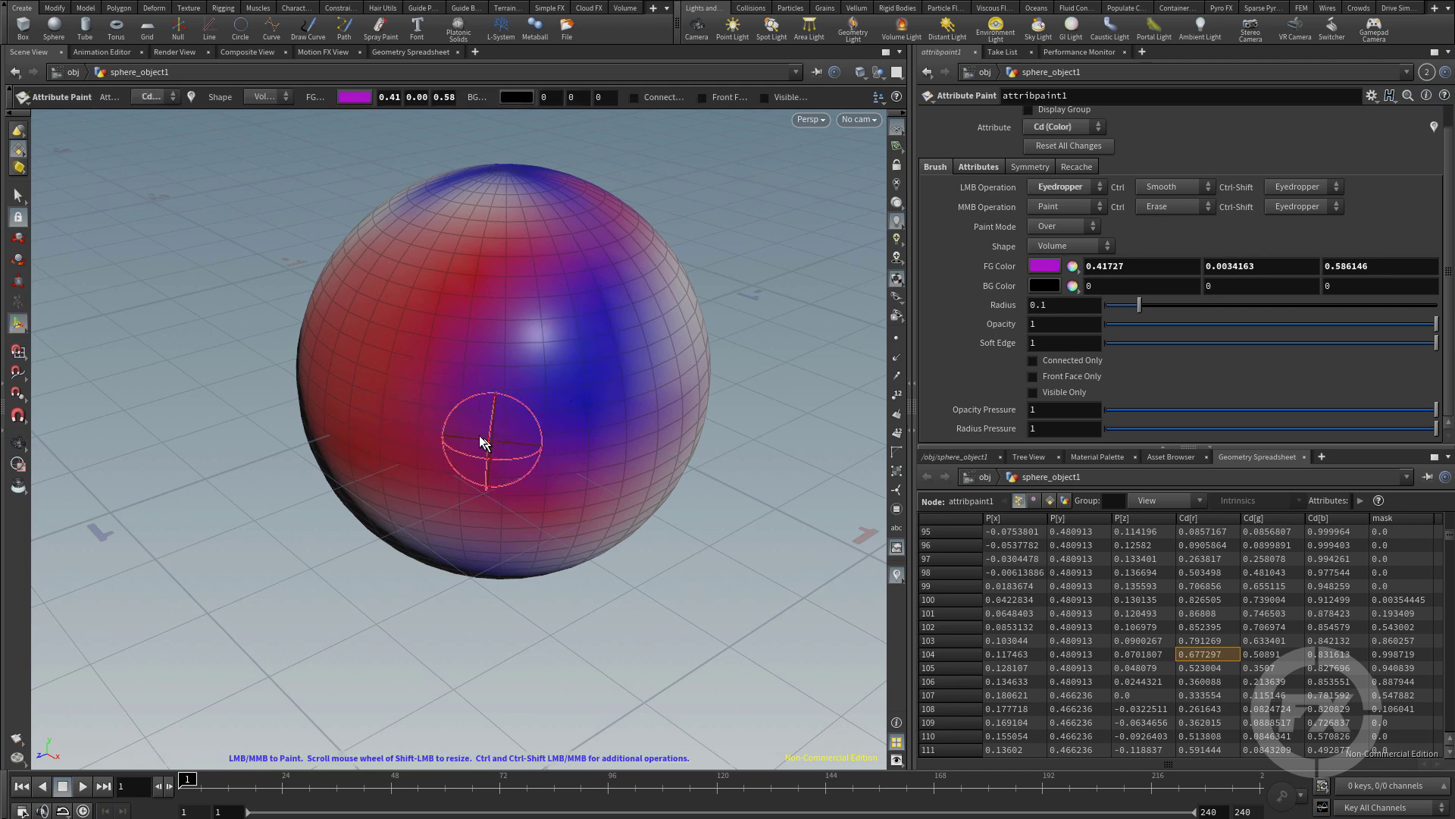
click(455, 415)
click(487, 369)
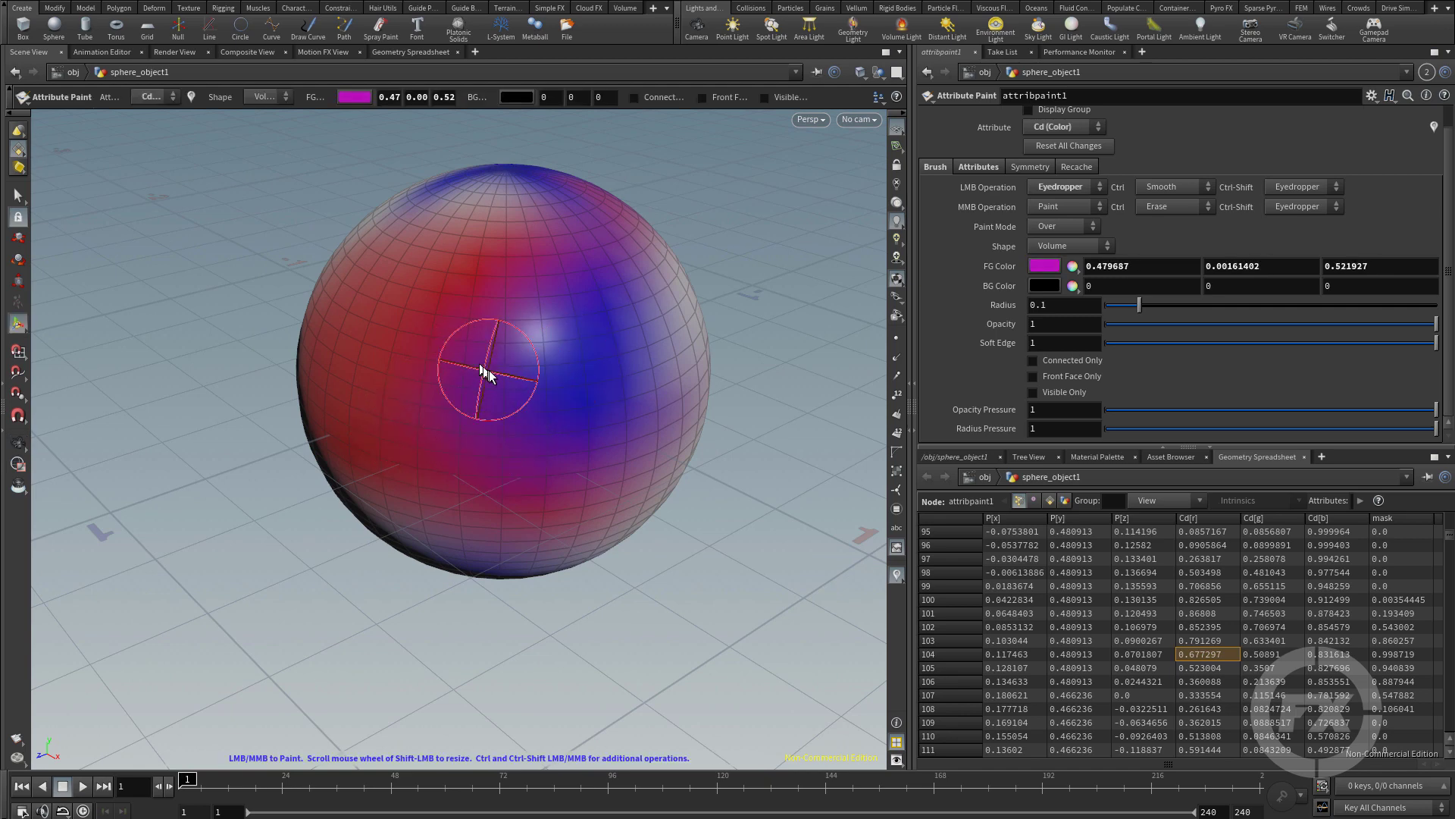
Step: Set the LMB operation to Paint and paint the sampled purple over the white area beside the blue patch
key(Escape)
drag(584, 379, 476, 336)
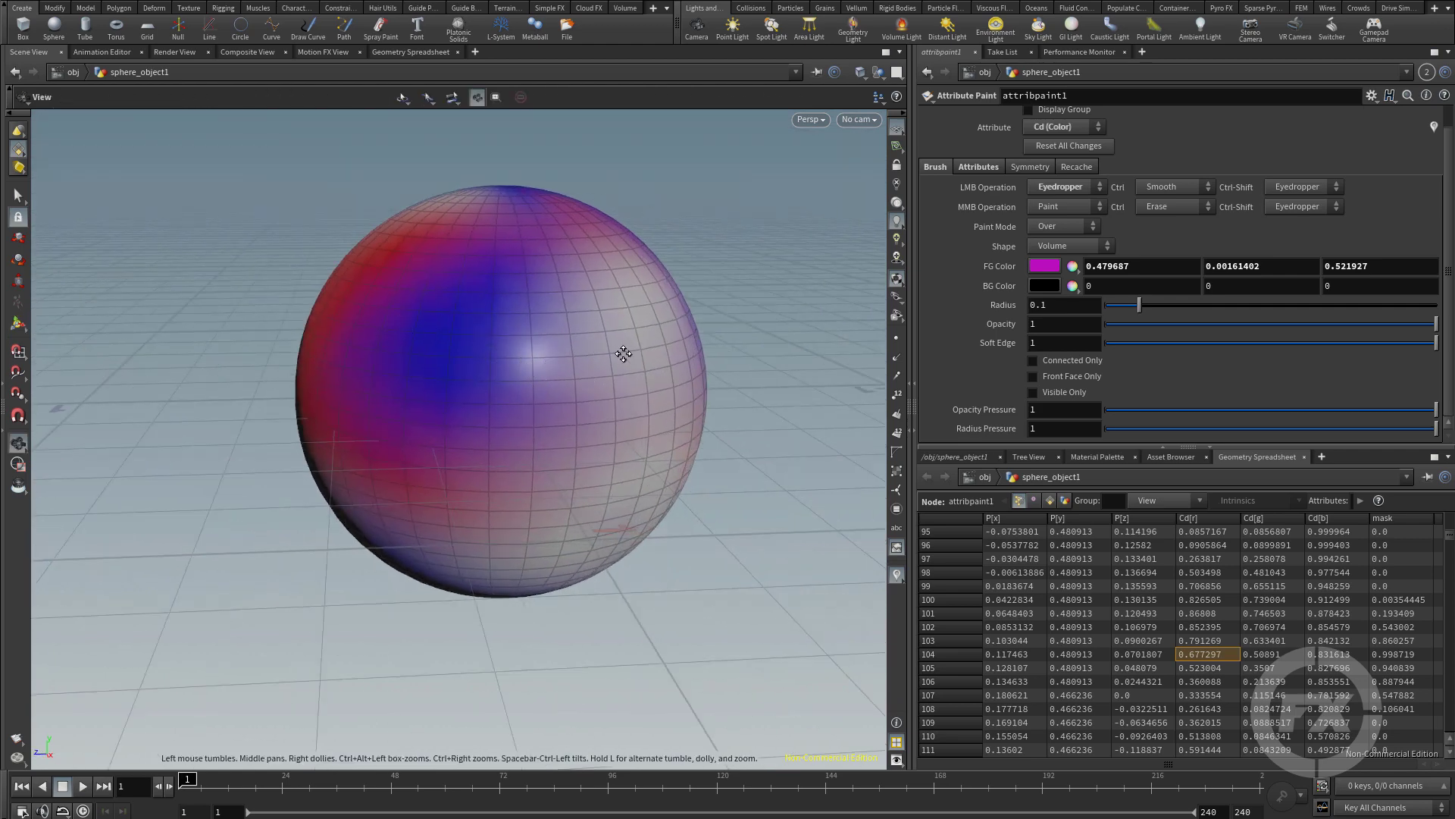
drag(623, 354, 531, 345)
key(Return)
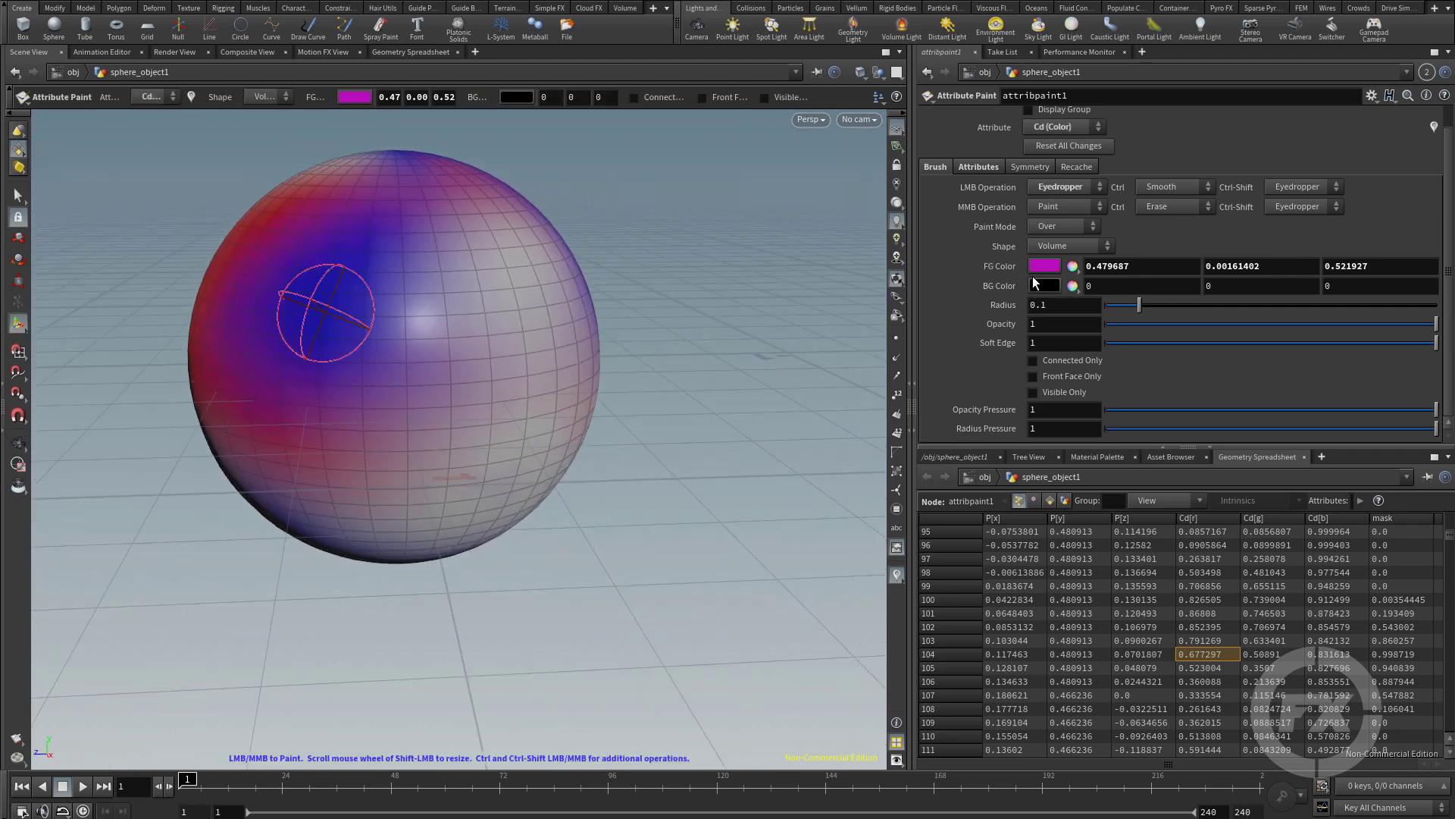
click(1061, 187)
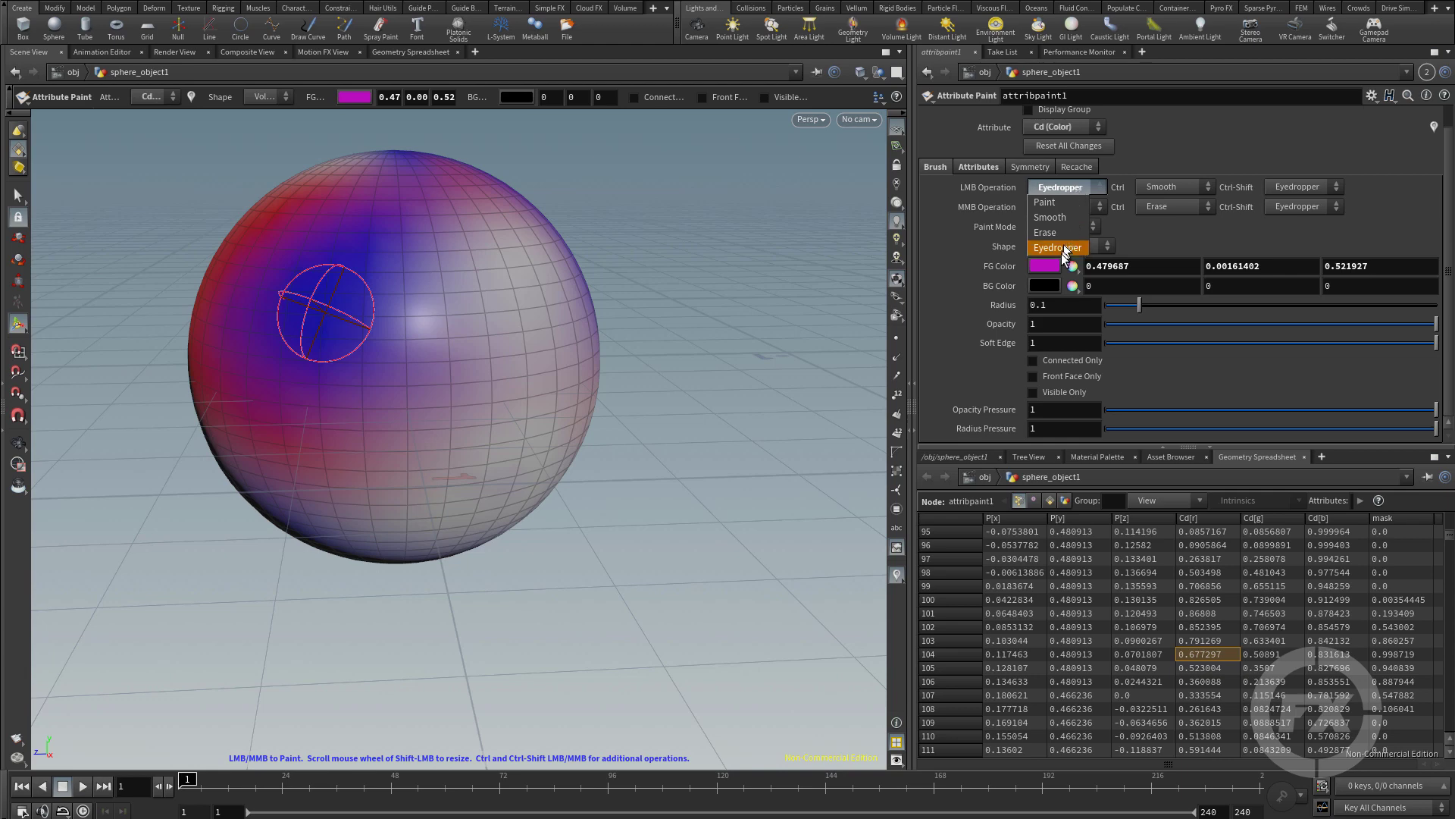
click(1058, 206)
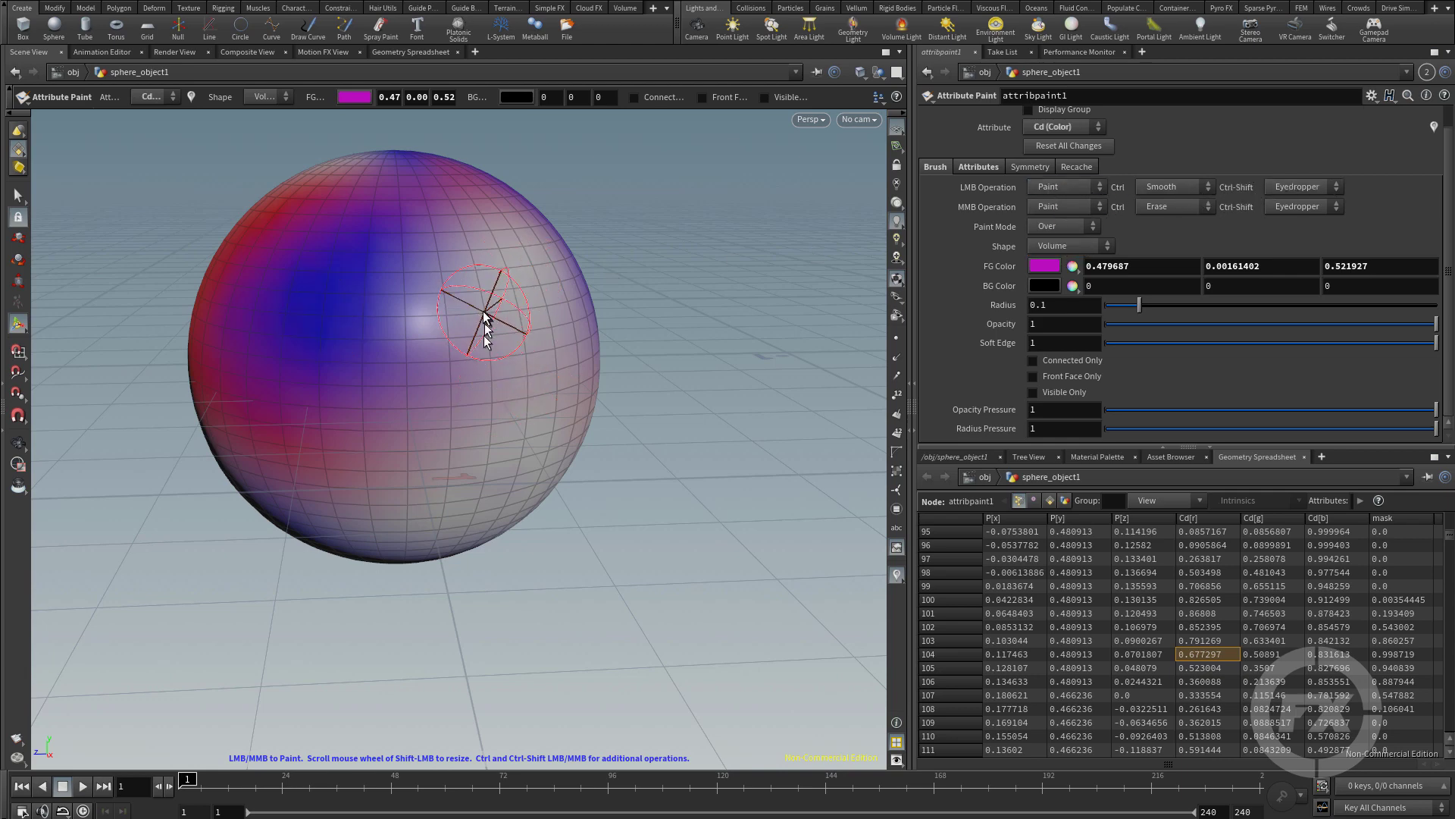
mouse_move(485, 317)
mouse_down()
mouse_move(515, 412)
mouse_move(569, 408)
mouse_move(526, 347)
mouse_move(480, 375)
mouse_move(454, 425)
mouse_move(475, 401)
mouse_move(427, 412)
mouse_move(448, 422)
mouse_move(468, 298)
mouse_move(592, 385)
mouse_move(397, 491)
mouse_move(566, 391)
mouse_move(427, 446)
mouse_move(587, 378)
mouse_move(468, 334)
mouse_move(491, 452)
mouse_up()
drag(539, 360, 502, 377)
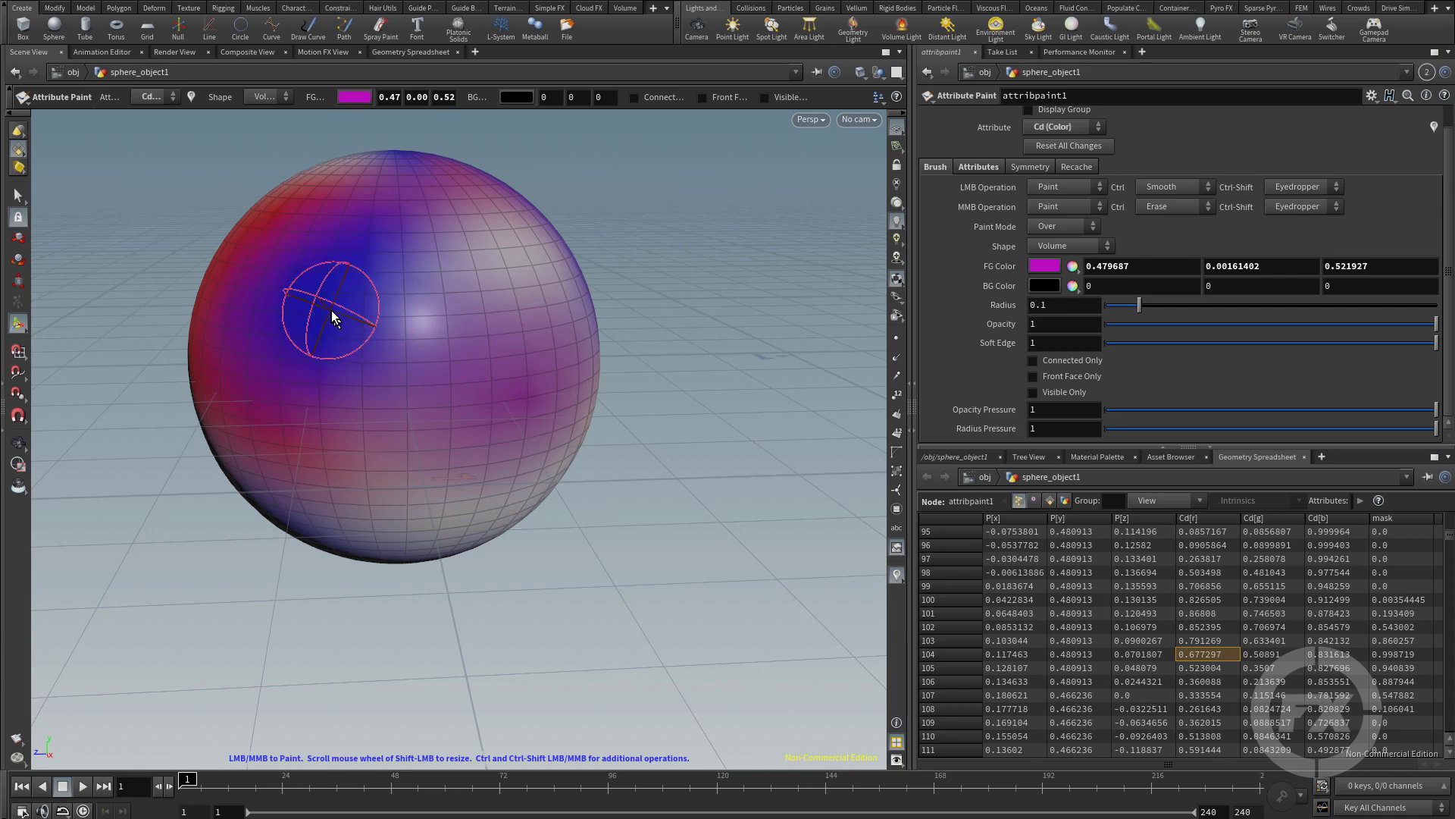
Step: Sample the blue patch with the Eyedropper and paint a blue ring around the purple area, blending it into the neighboring colors
ctrl+shift+click(326, 310)
mouse_move(508, 347)
mouse_down()
mouse_move(530, 287)
mouse_move(615, 302)
mouse_move(414, 400)
mouse_move(556, 417)
mouse_move(560, 296)
mouse_move(416, 385)
mouse_move(553, 454)
mouse_up()
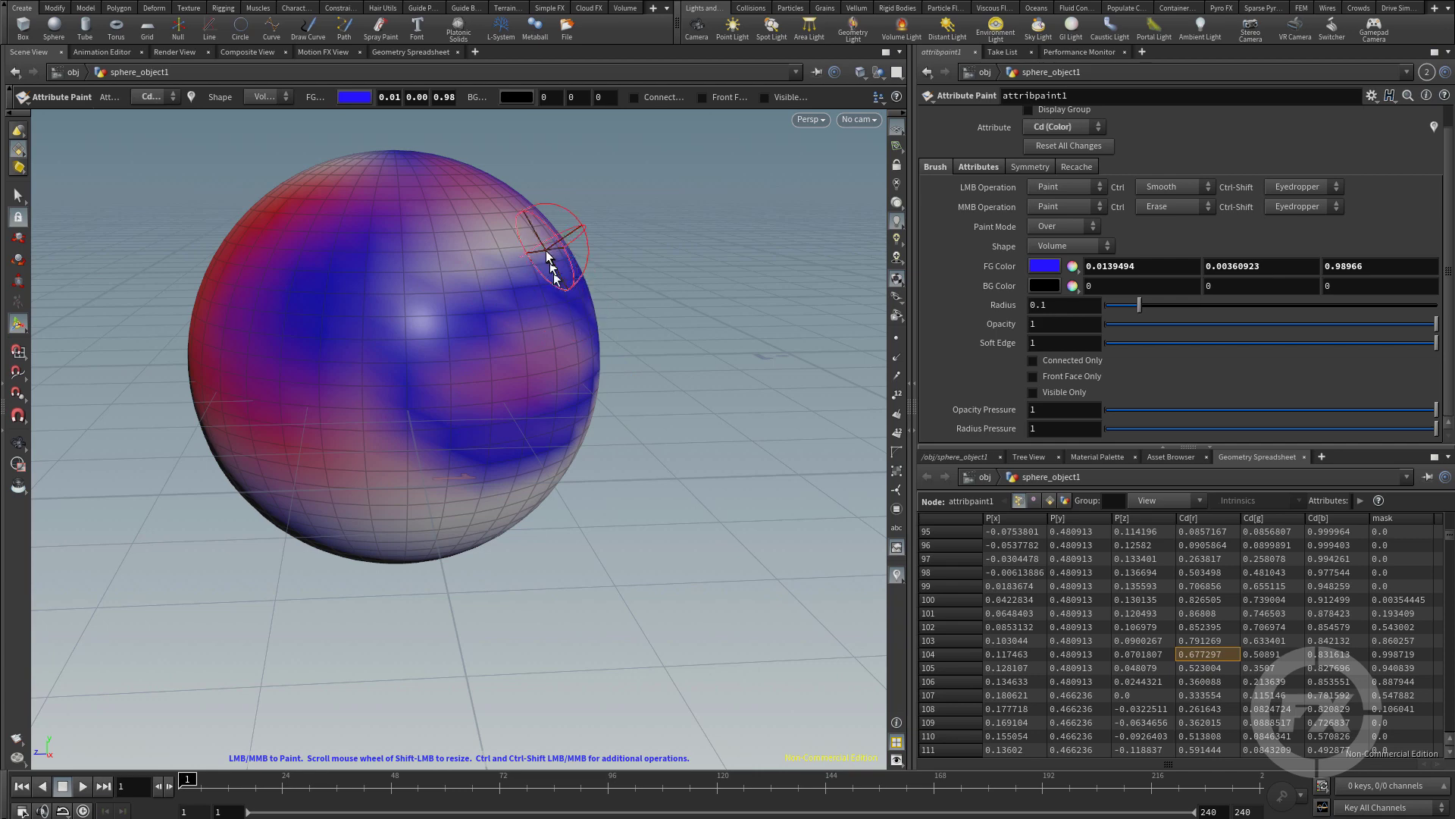
mouse_move(552, 253)
ctrl+shift+mouse_down()
mouse_move(401, 394)
mouse_move(455, 472)
mouse_move(553, 438)
ctrl+shift+mouse_up()
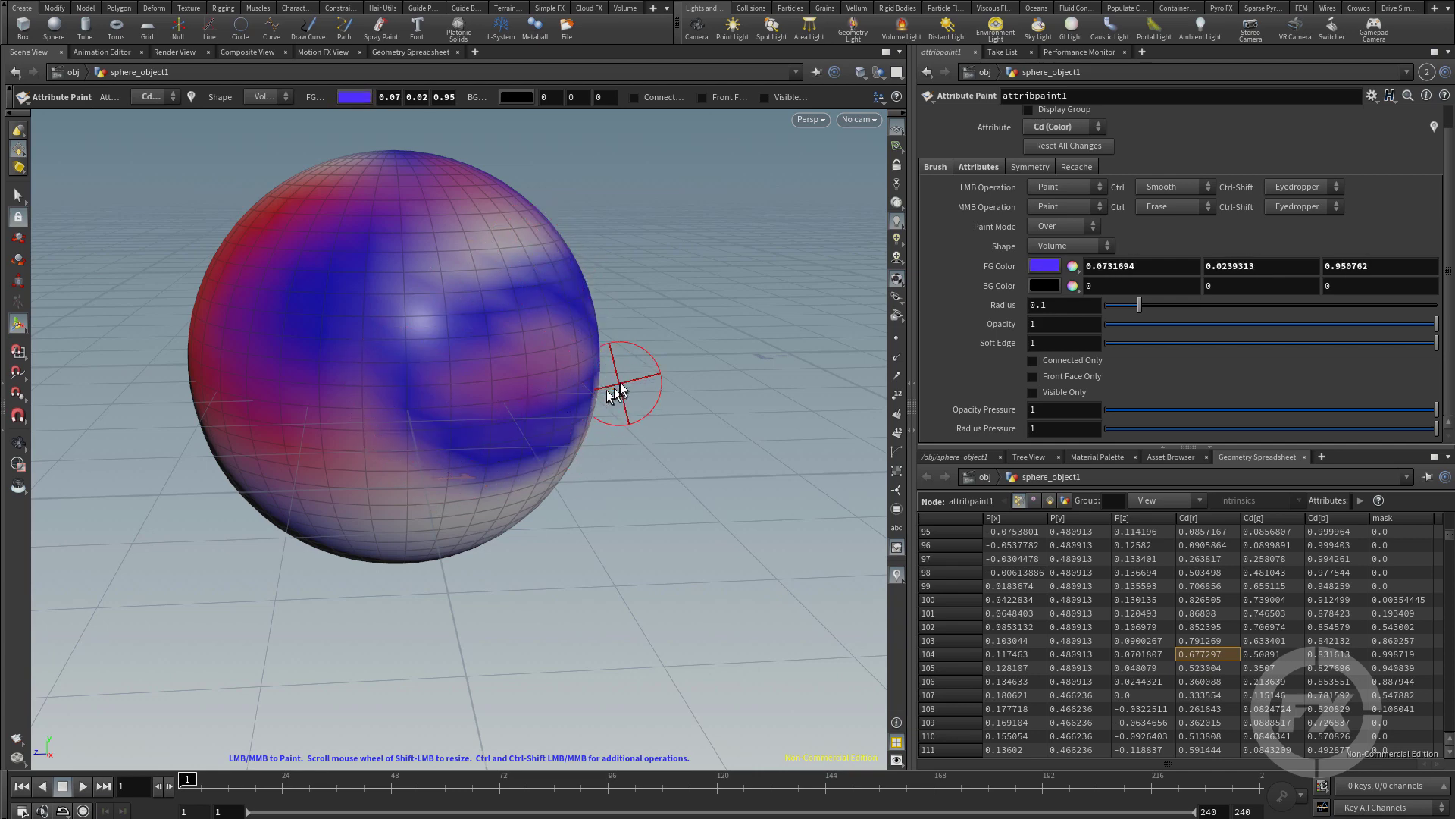
mouse_move(611, 389)
alt+mouse_down()
mouse_move(723, 364)
mouse_move(673, 288)
mouse_move(608, 288)
mouse_move(654, 275)
mouse_move(414, 385)
mouse_move(463, 236)
mouse_move(583, 433)
mouse_move(500, 464)
mouse_move(552, 454)
mouse_move(518, 270)
mouse_move(531, 200)
mouse_move(449, 216)
mouse_move(408, 399)
mouse_move(655, 378)
mouse_move(286, 402)
alt+mouse_up()
key(Escape)
key(Return)
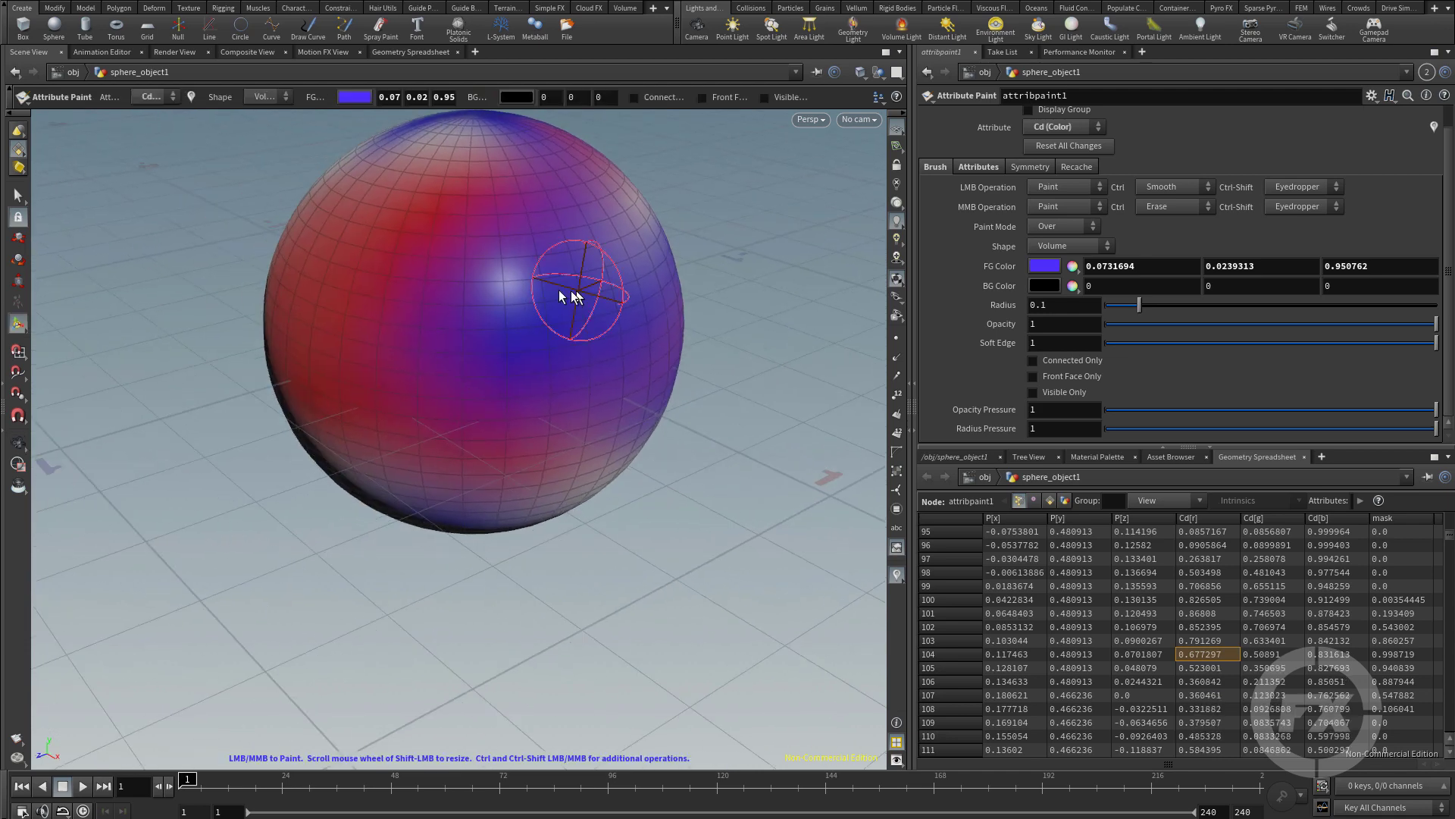
Step: Set the foreground color to pure yellow (1, 1, 0) and paint a yellow patch on the sphere's pale lower side
key(Escape)
mouse_move(485, 358)
mouse_down()
mouse_move(547, 399)
mouse_move(598, 351)
mouse_move(595, 374)
mouse_move(627, 361)
mouse_move(561, 302)
mouse_up()
key(Return)
click(1050, 265)
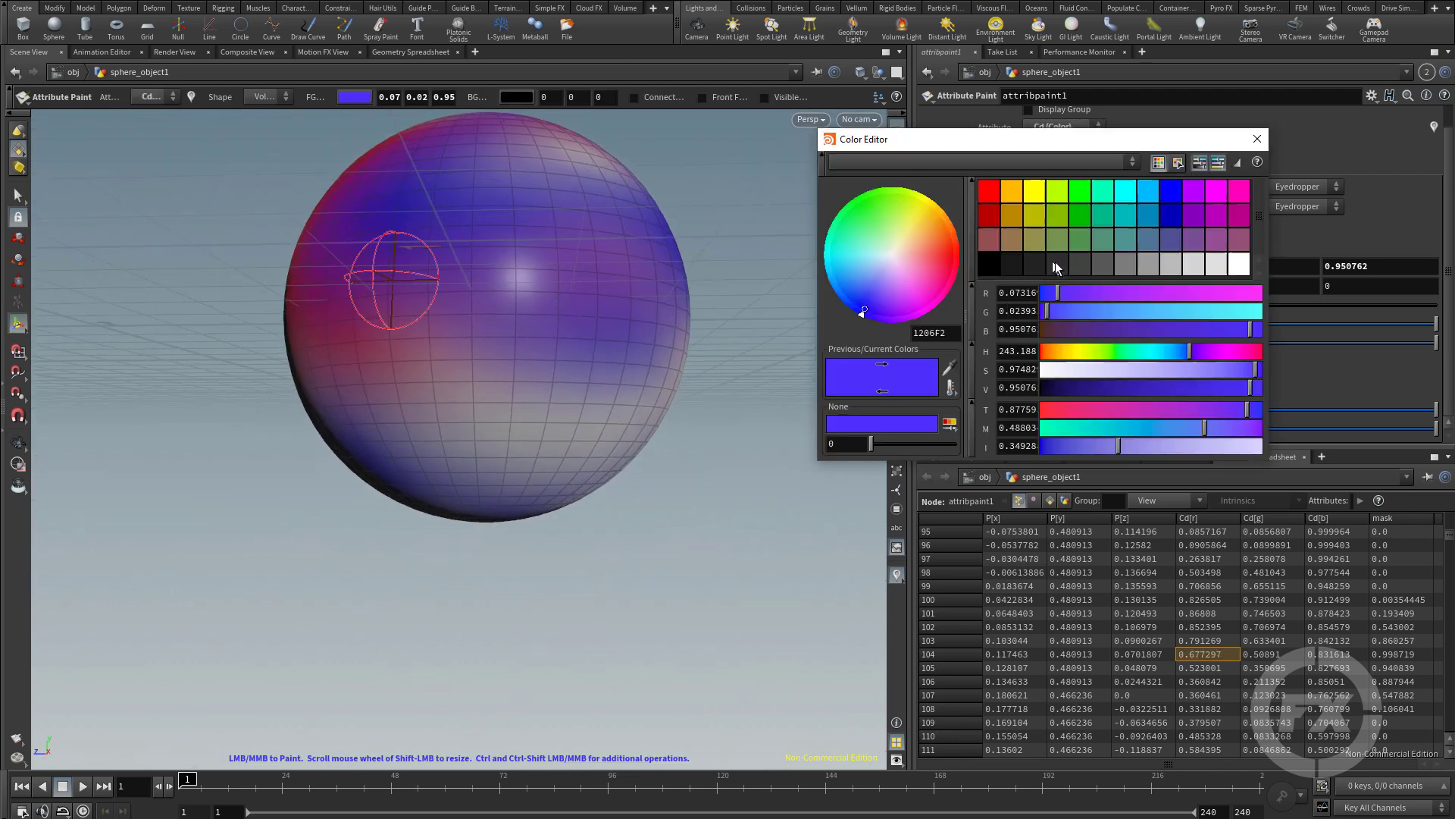
click(1035, 189)
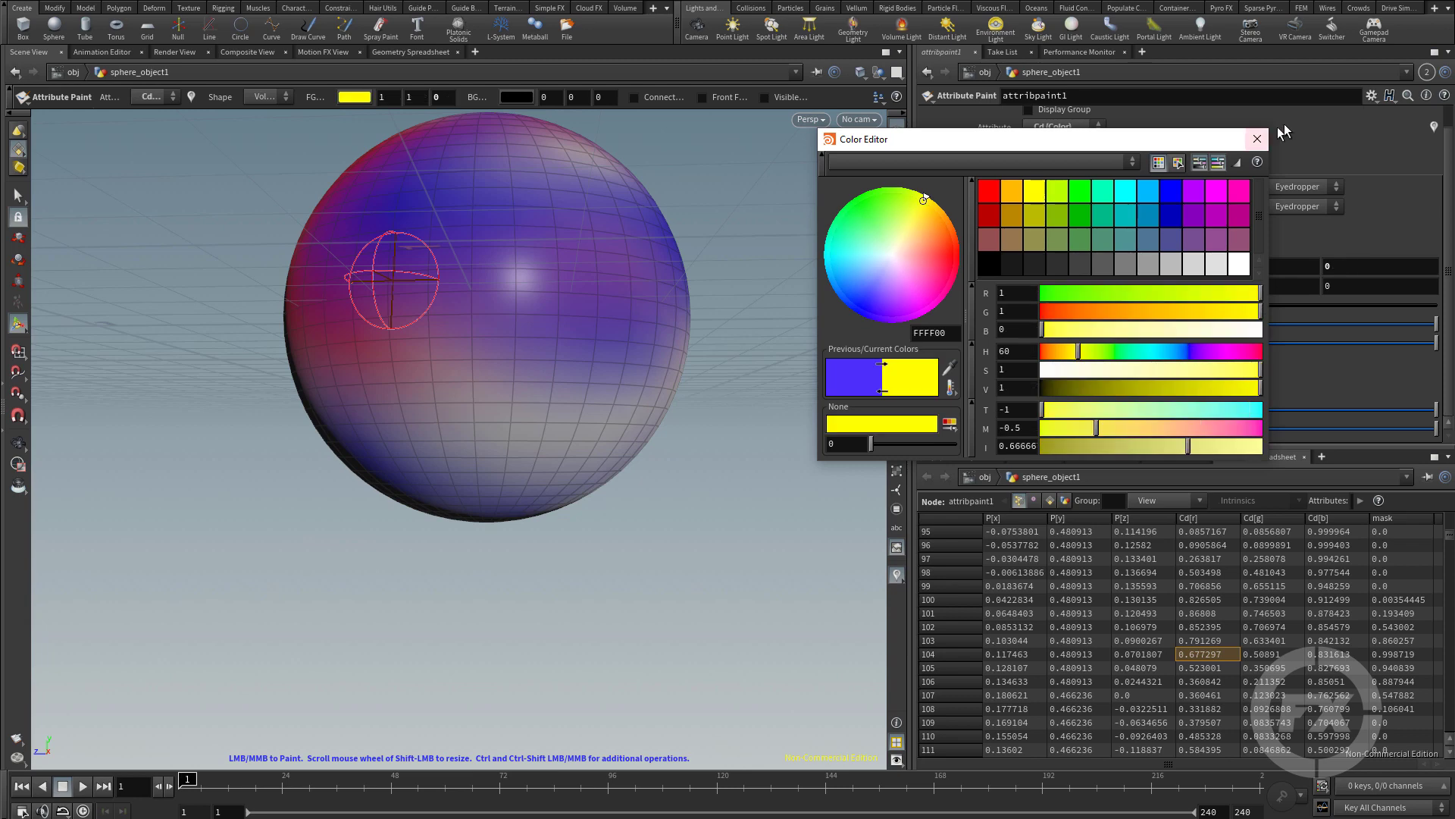
click(1258, 138)
mouse_move(520, 382)
mouse_down()
mouse_move(573, 479)
mouse_move(583, 441)
mouse_move(494, 416)
mouse_move(543, 413)
mouse_up()
mouse_move(543, 473)
mouse_down()
mouse_move(440, 443)
mouse_move(458, 455)
mouse_move(465, 336)
mouse_move(560, 492)
mouse_move(489, 335)
mouse_move(550, 482)
mouse_move(508, 355)
mouse_move(425, 465)
mouse_move(561, 459)
mouse_move(438, 404)
mouse_move(482, 496)
mouse_move(556, 508)
mouse_move(537, 419)
mouse_move(435, 411)
mouse_up()
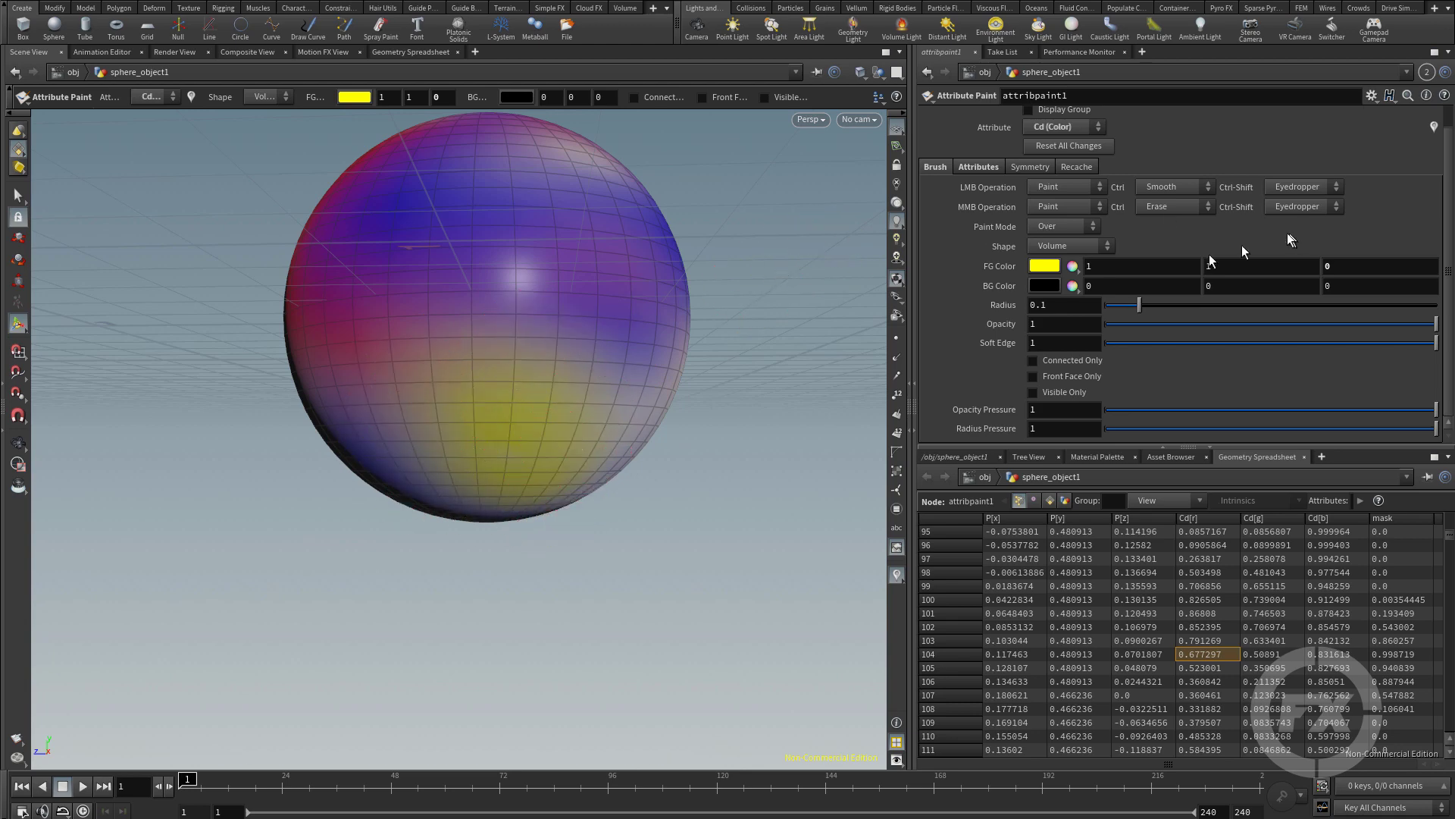
Step: Paint a large patch over the blue area on the sphere's front with the black background color (0, 0, 0)
key(Escape)
mouse_move(717, 300)
mouse_down()
mouse_move(640, 338)
mouse_move(646, 403)
mouse_move(591, 445)
mouse_move(546, 424)
mouse_up()
key(Return)
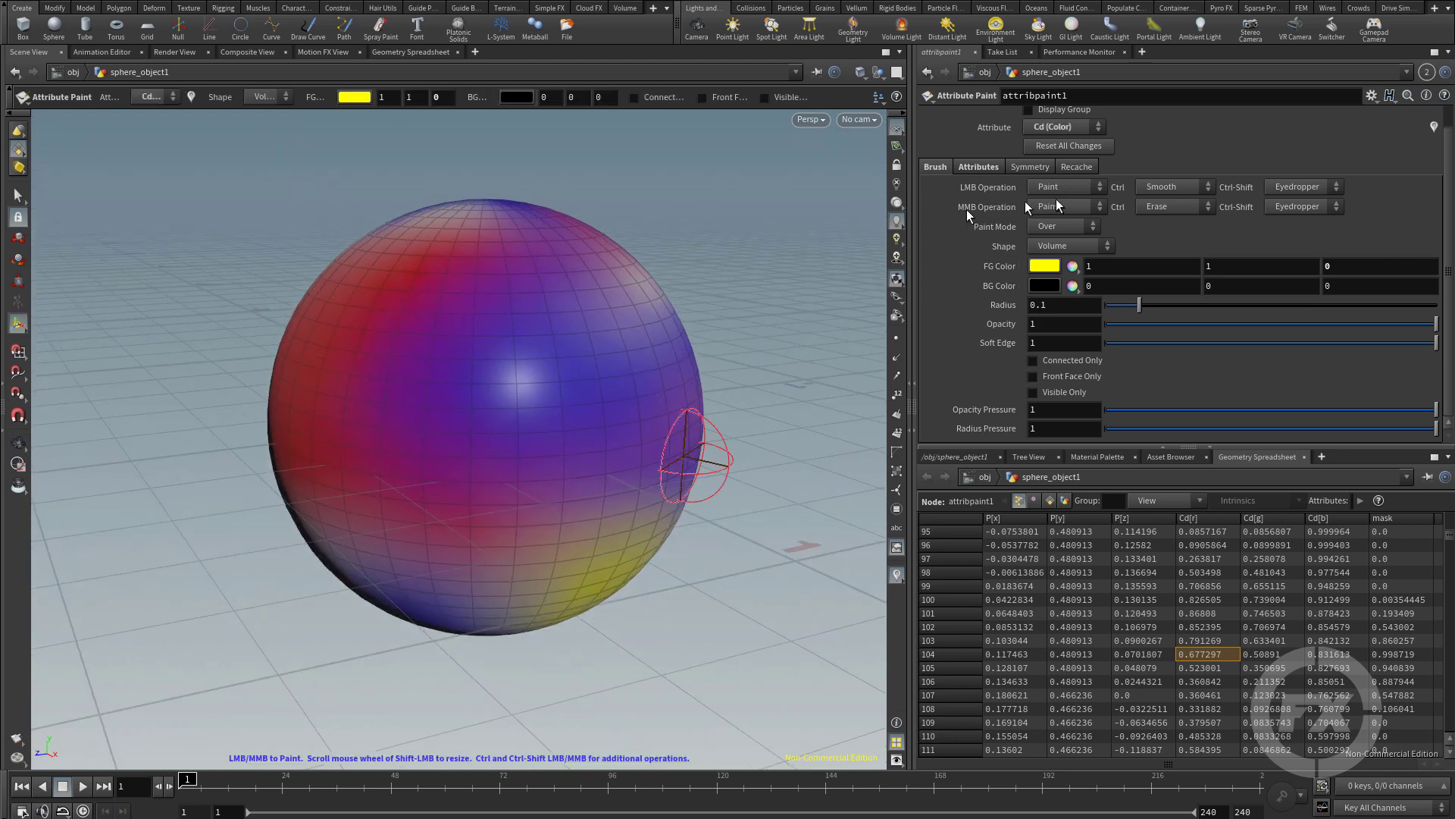
mouse_move(489, 341)
middle_down()
mouse_move(495, 476)
mouse_move(517, 333)
mouse_move(527, 459)
mouse_move(555, 380)
mouse_move(474, 413)
mouse_move(544, 436)
mouse_move(559, 404)
mouse_move(495, 380)
mouse_move(488, 408)
mouse_move(520, 383)
middle_up()
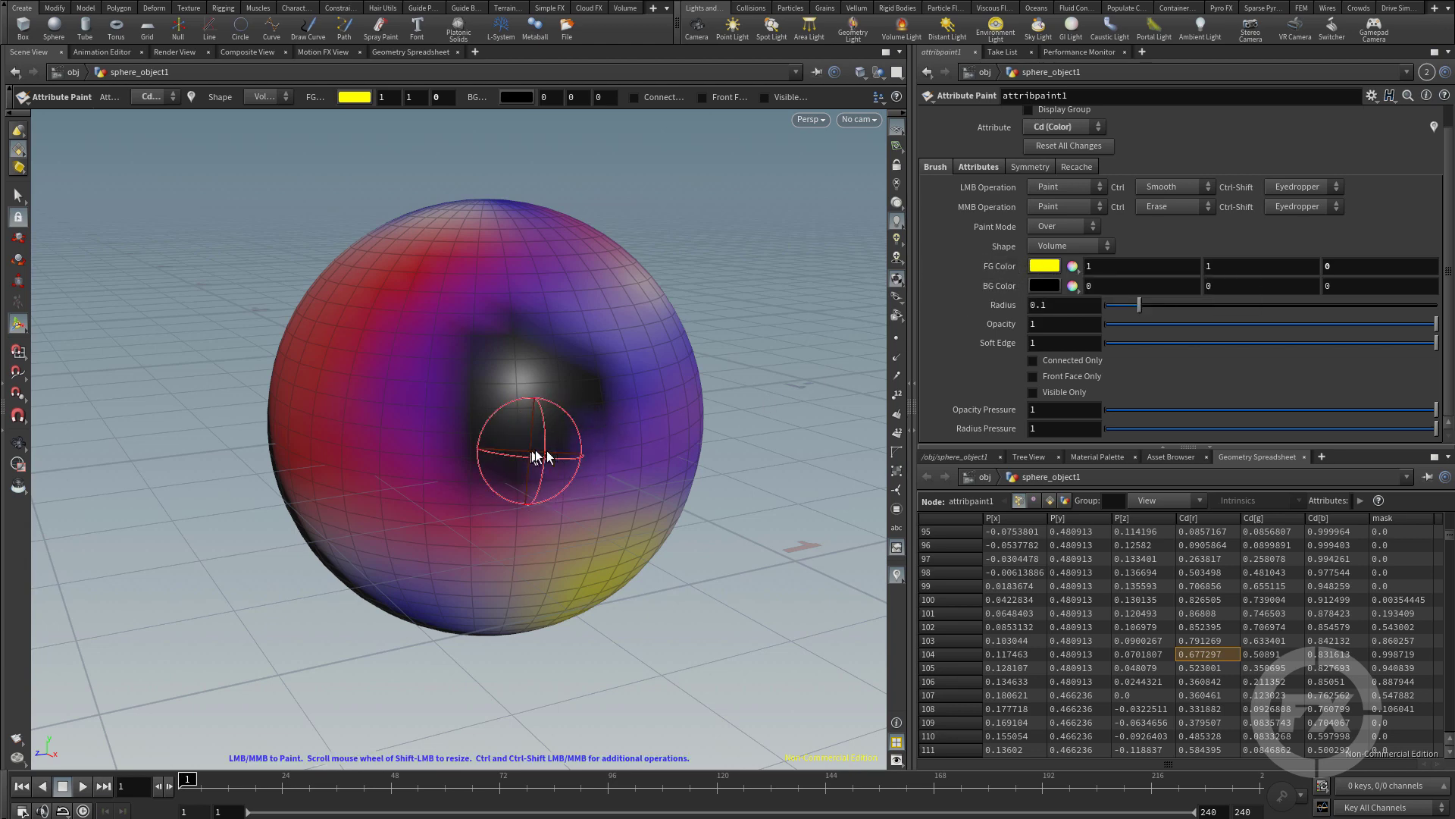
mouse_move(536, 439)
middle_down()
mouse_move(602, 479)
mouse_move(614, 540)
mouse_move(521, 450)
mouse_move(522, 535)
mouse_move(595, 529)
mouse_move(581, 410)
mouse_move(493, 415)
mouse_move(438, 441)
mouse_move(450, 507)
mouse_move(636, 450)
mouse_move(457, 355)
mouse_move(625, 450)
mouse_move(571, 342)
mouse_move(480, 536)
mouse_move(601, 494)
mouse_move(488, 363)
mouse_move(544, 518)
mouse_move(586, 329)
mouse_move(457, 385)
mouse_move(577, 490)
mouse_move(614, 374)
mouse_move(514, 412)
mouse_move(613, 506)
mouse_move(562, 356)
mouse_move(458, 481)
mouse_move(617, 328)
mouse_move(493, 441)
mouse_move(588, 373)
mouse_move(477, 461)
mouse_move(562, 400)
mouse_move(495, 467)
mouse_move(533, 460)
middle_up()
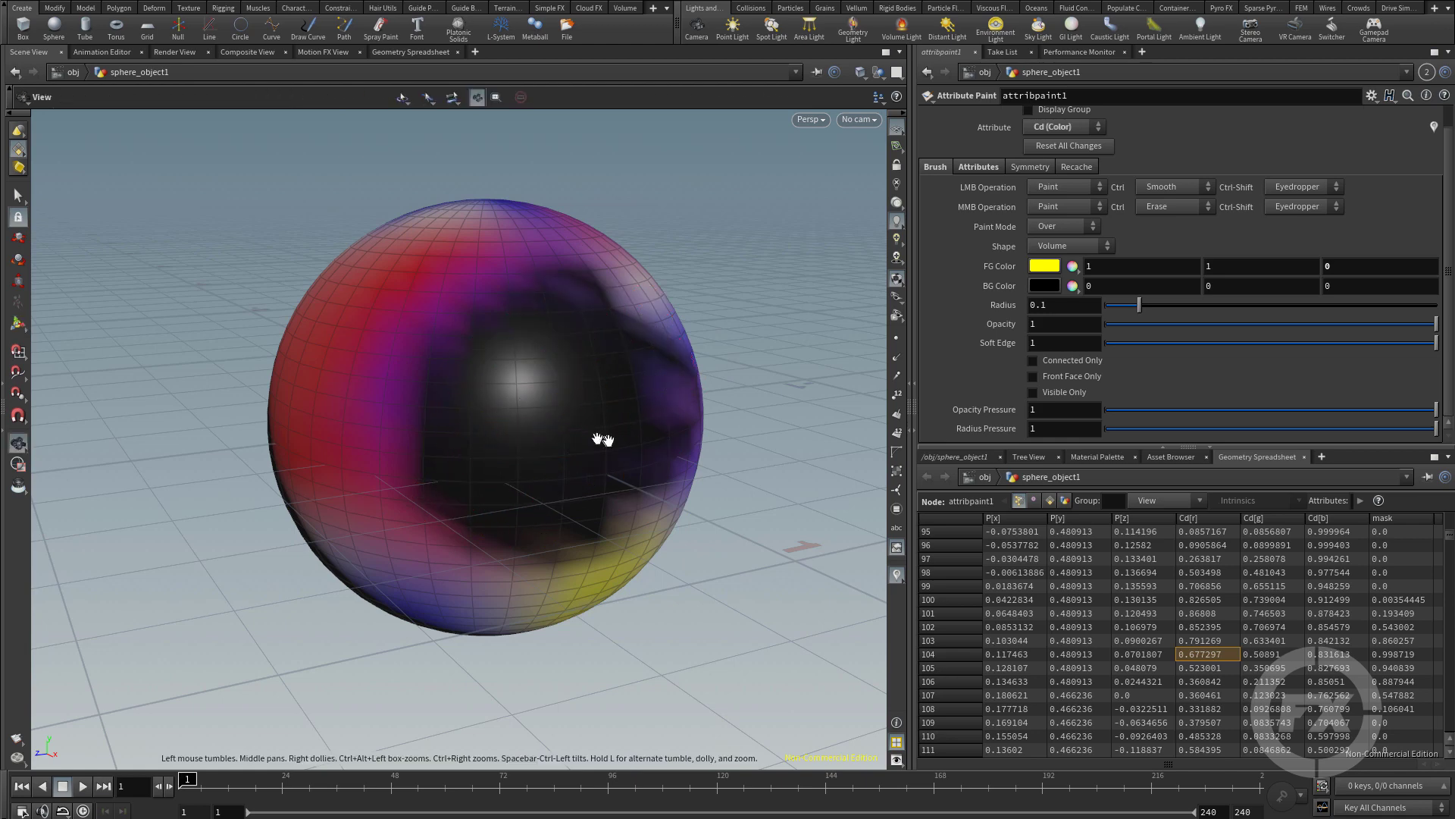
Step: Extend the black patch across the sphere's front, and erase around its edges back to the pale base color
mouse_move(603, 432)
alt+mouse_down()
mouse_move(507, 396)
mouse_move(504, 357)
mouse_move(575, 415)
alt+mouse_up()
mouse_move(574, 415)
middle_down()
mouse_move(570, 365)
mouse_move(553, 453)
middle_up()
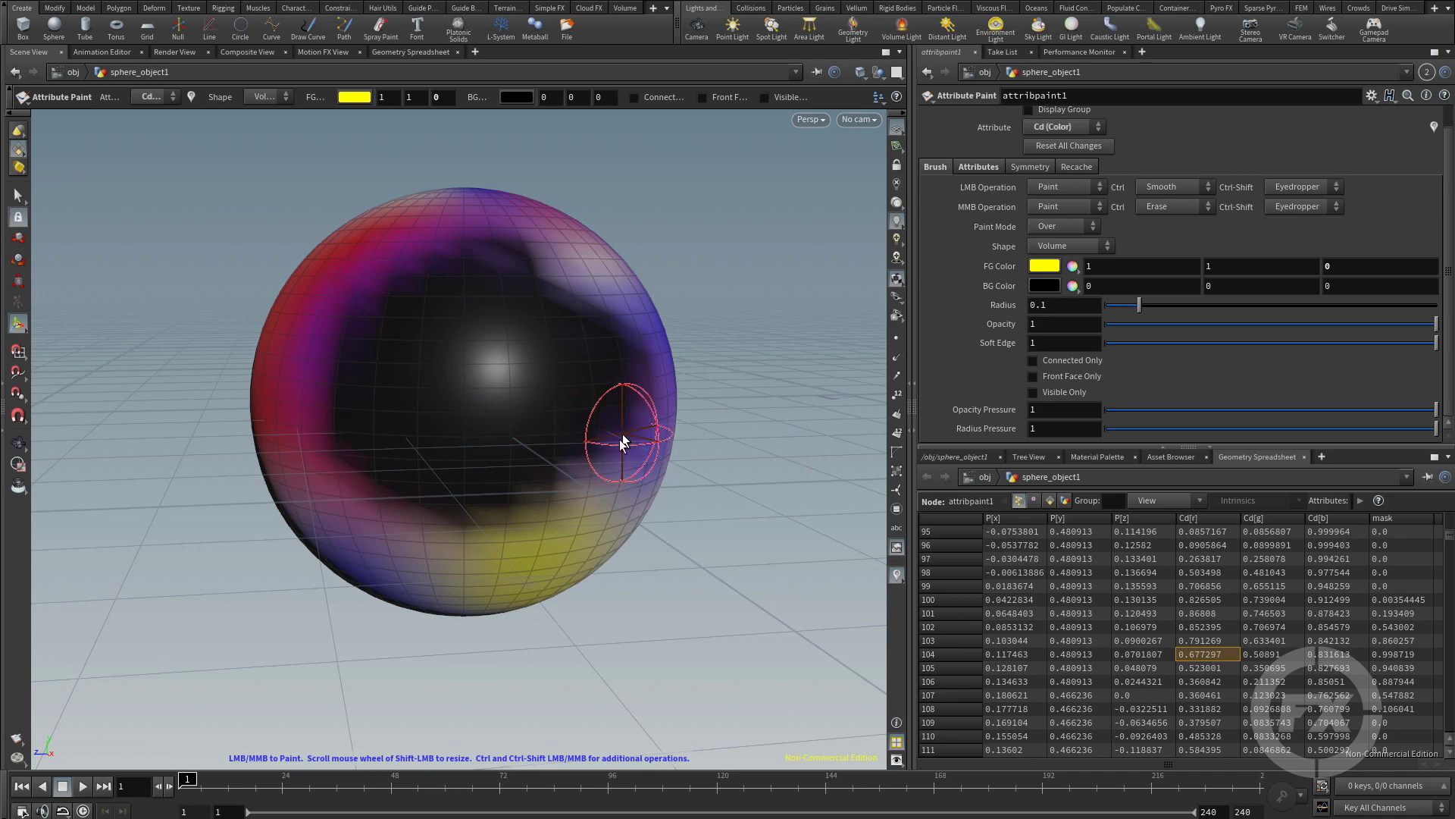
mouse_move(618, 438)
ctrl+mouse_down()
mouse_move(608, 475)
mouse_move(637, 445)
mouse_move(599, 478)
mouse_move(447, 533)
mouse_move(317, 479)
mouse_move(460, 530)
mouse_move(648, 443)
mouse_move(658, 352)
mouse_move(649, 368)
mouse_move(615, 306)
mouse_move(429, 229)
mouse_move(340, 368)
mouse_move(313, 445)
mouse_move(396, 289)
mouse_move(461, 214)
mouse_move(311, 446)
mouse_move(539, 261)
ctrl+mouse_up()
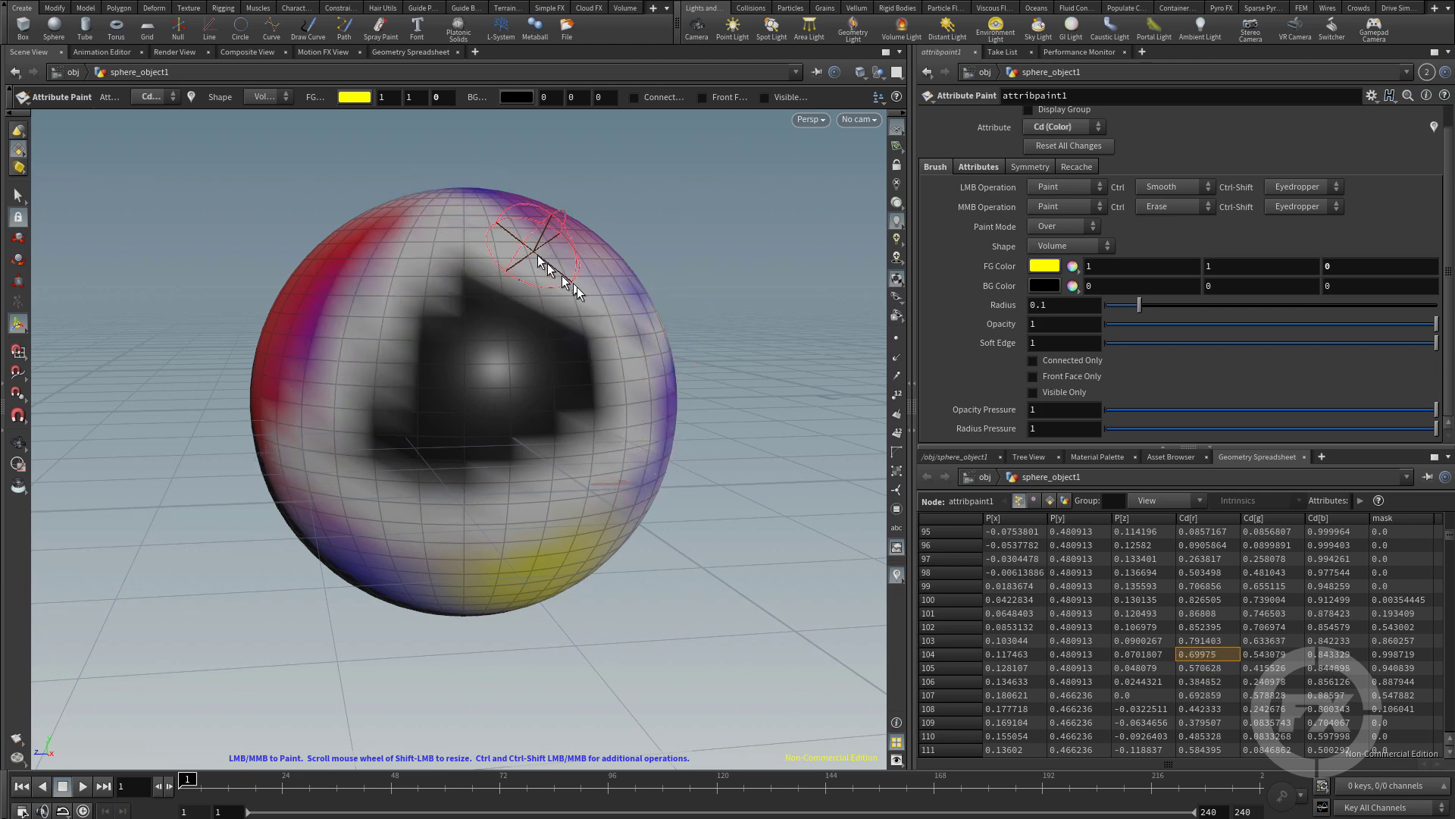
mouse_move(627, 365)
ctrl+mouse_down()
mouse_move(589, 465)
mouse_move(455, 530)
mouse_move(369, 490)
mouse_move(349, 386)
mouse_move(396, 255)
mouse_move(456, 189)
mouse_move(601, 304)
mouse_move(595, 380)
mouse_move(542, 486)
mouse_move(472, 525)
mouse_move(332, 413)
ctrl+mouse_up()
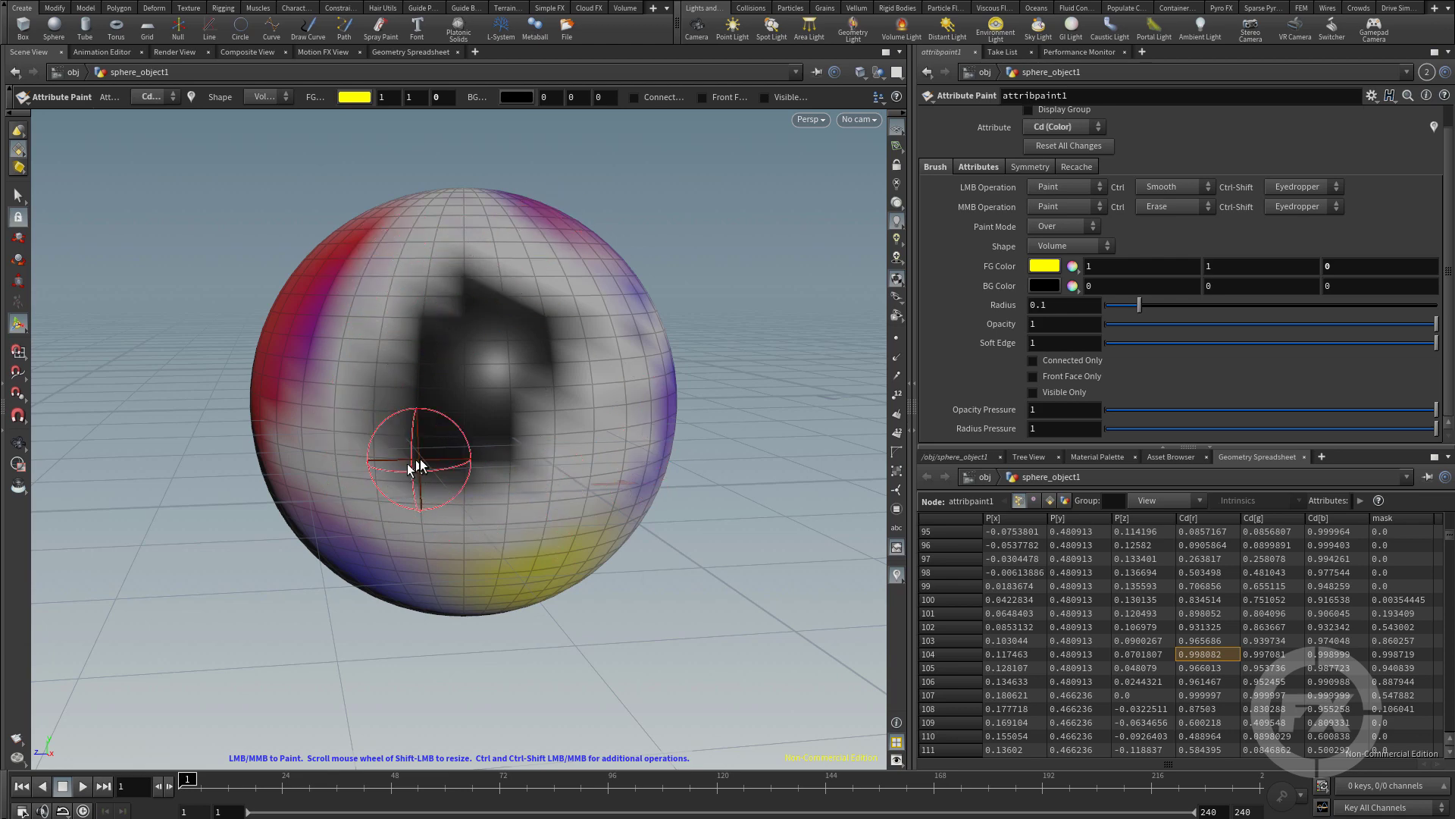
Step: Smooth the remaining black patch until it blends softly into the pale area around it
mouse_move(413, 466)
ctrl+mouse_down()
mouse_move(557, 483)
mouse_move(498, 512)
mouse_move(355, 465)
mouse_move(360, 265)
mouse_move(508, 237)
mouse_move(570, 404)
mouse_move(460, 497)
mouse_move(377, 493)
ctrl+mouse_up()
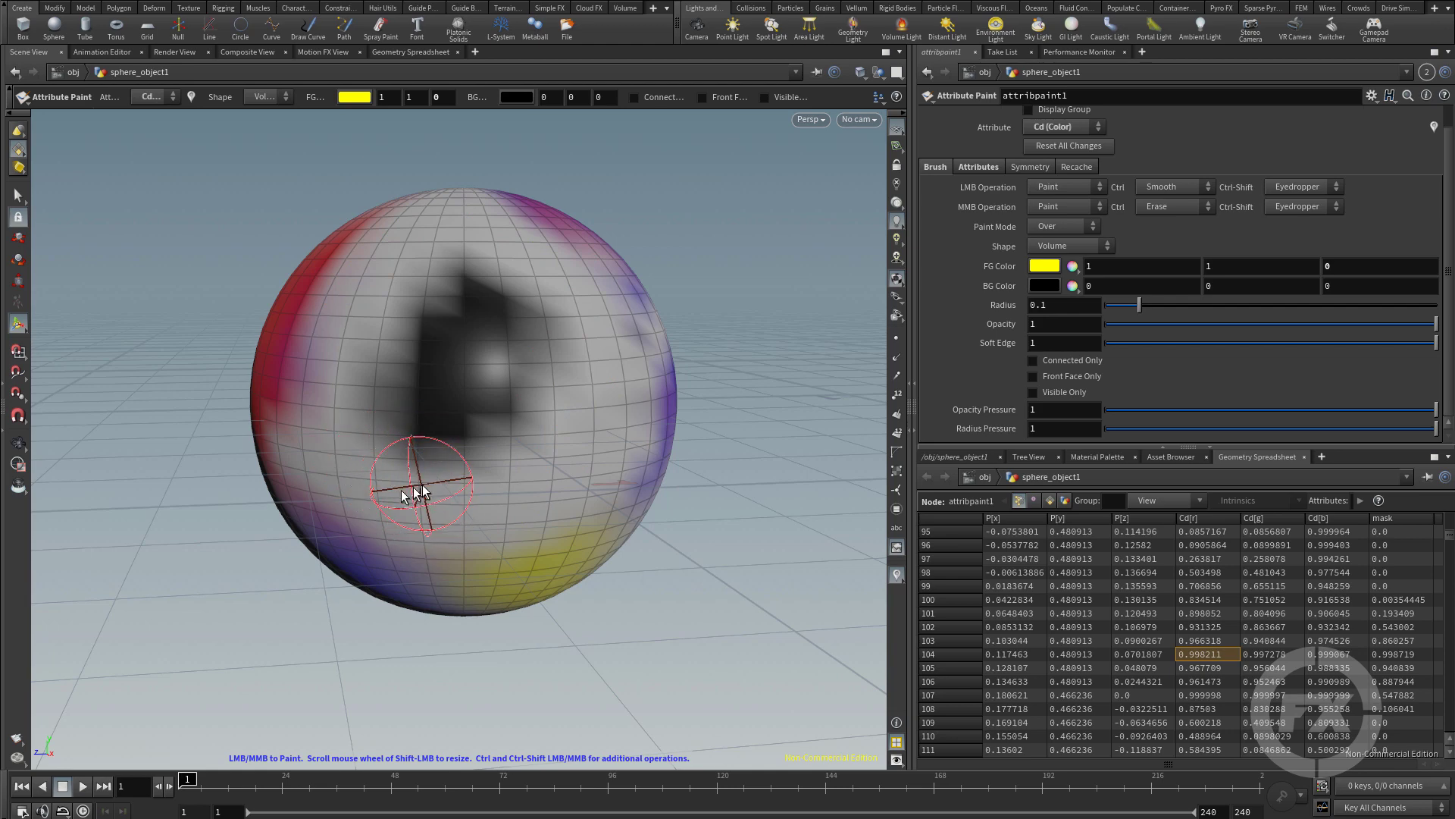
mouse_move(423, 485)
ctrl+mouse_down()
mouse_move(480, 474)
mouse_move(369, 432)
mouse_move(450, 294)
mouse_move(602, 417)
mouse_move(392, 393)
mouse_move(552, 370)
mouse_move(336, 460)
mouse_move(292, 534)
mouse_move(366, 282)
mouse_move(322, 338)
mouse_move(568, 272)
mouse_move(655, 425)
mouse_move(661, 368)
ctrl+mouse_up()
mouse_move(649, 472)
ctrl+mouse_down()
mouse_move(397, 552)
mouse_move(420, 436)
mouse_move(400, 353)
mouse_move(461, 407)
ctrl+mouse_up()
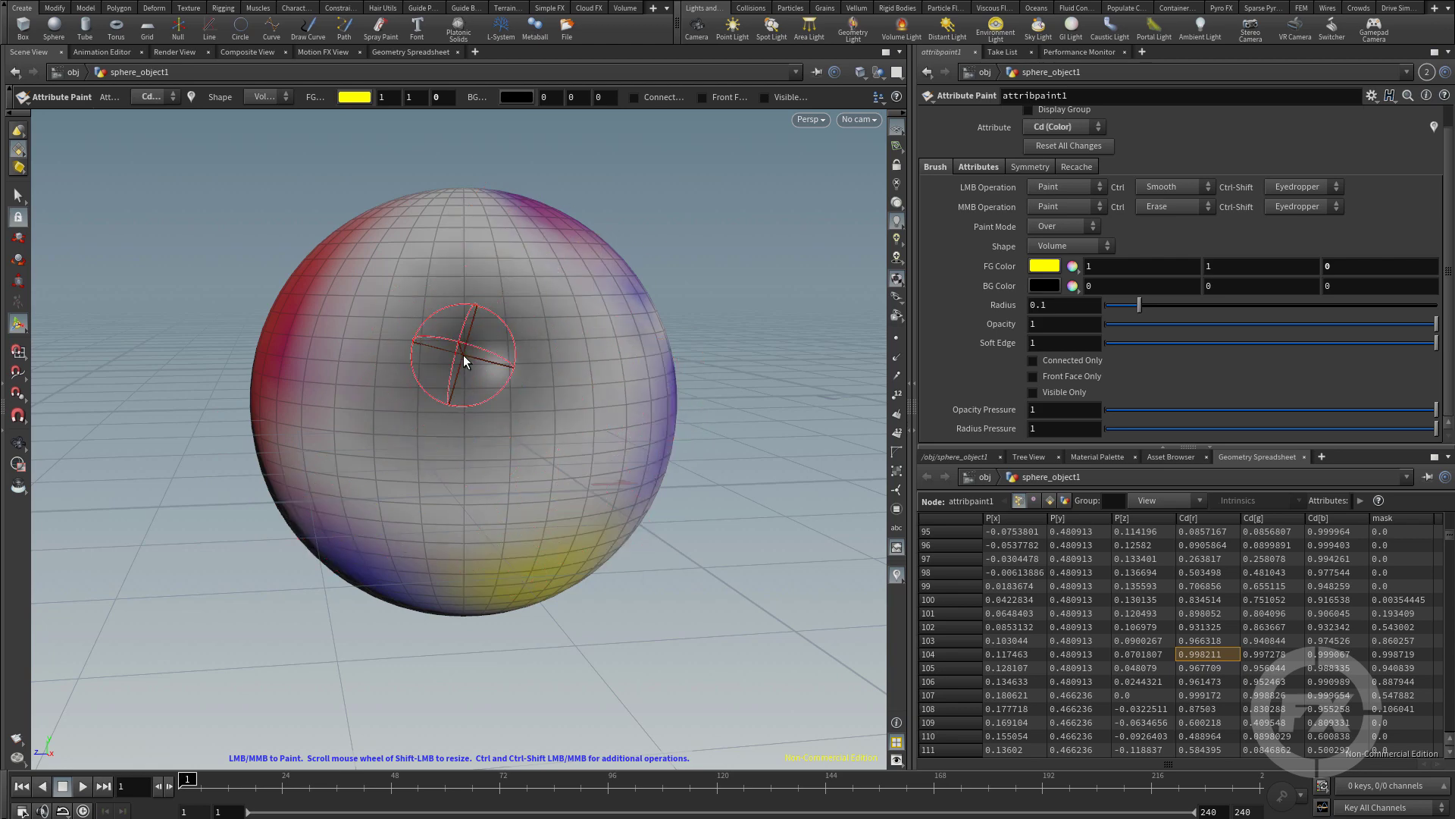
mouse_move(472, 357)
middle_down()
mouse_move(497, 407)
mouse_move(444, 378)
mouse_move(446, 447)
mouse_move(549, 373)
mouse_move(441, 387)
mouse_move(481, 419)
mouse_move(471, 345)
mouse_move(417, 436)
mouse_move(466, 344)
mouse_move(435, 364)
mouse_move(485, 460)
mouse_move(534, 414)
mouse_move(500, 375)
mouse_move(524, 345)
mouse_move(505, 331)
mouse_move(518, 332)
mouse_move(449, 349)
mouse_move(401, 436)
mouse_move(473, 428)
mouse_move(412, 463)
mouse_move(473, 443)
mouse_move(461, 470)
mouse_move(421, 382)
mouse_move(527, 292)
mouse_move(613, 430)
mouse_move(382, 431)
mouse_move(399, 350)
mouse_move(427, 325)
mouse_move(457, 338)
mouse_move(491, 323)
mouse_move(452, 337)
mouse_move(455, 305)
mouse_move(448, 398)
mouse_move(414, 399)
mouse_move(445, 299)
mouse_move(455, 330)
mouse_move(461, 319)
mouse_move(457, 305)
mouse_move(414, 324)
mouse_move(407, 408)
mouse_move(454, 437)
mouse_move(501, 304)
mouse_move(584, 382)
mouse_move(540, 335)
mouse_move(508, 328)
mouse_move(459, 360)
mouse_move(485, 445)
mouse_move(456, 450)
middle_up()
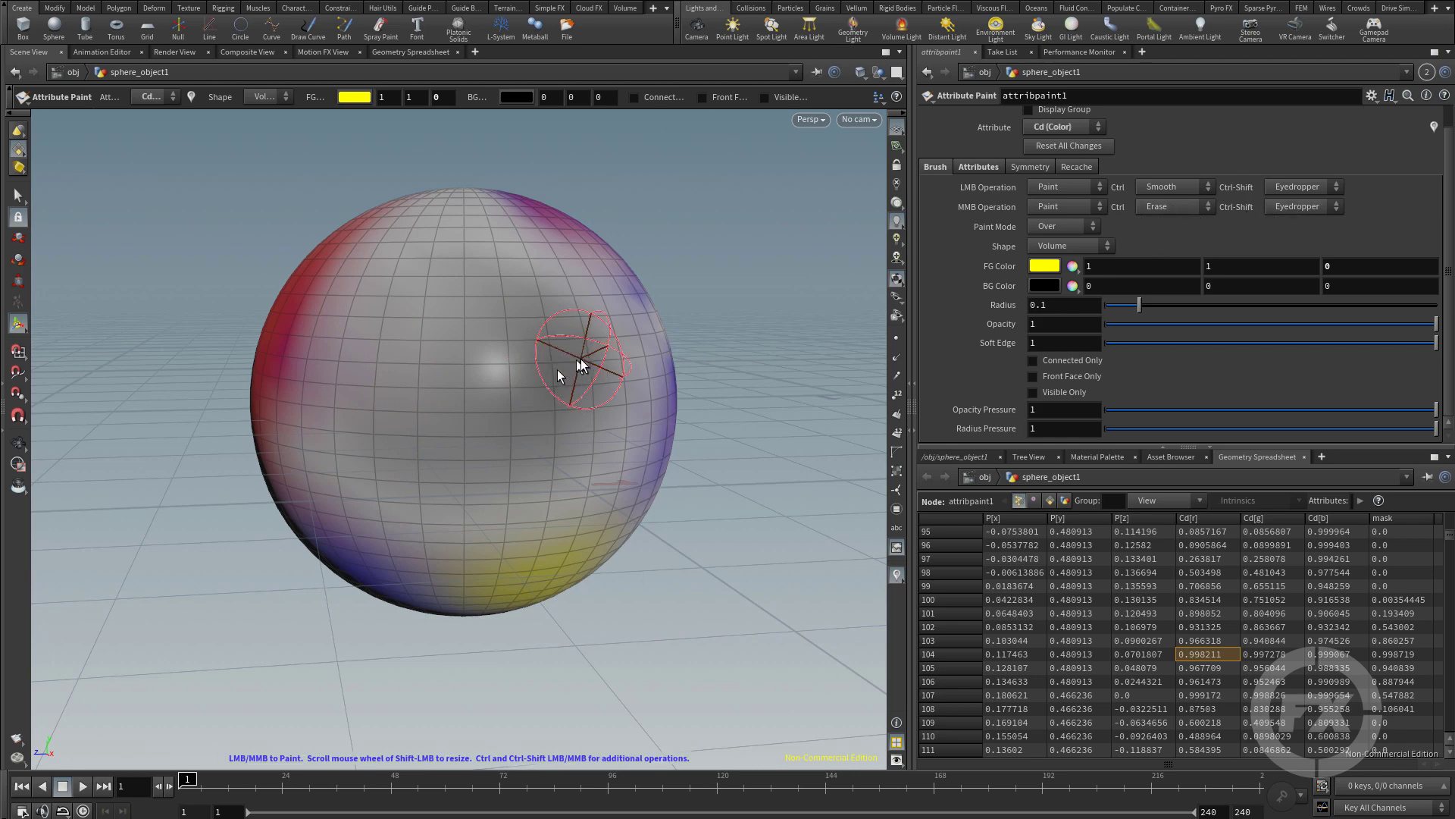
Step: Sample the sphere's red with the Eyedropper as background color and paint two red vertical strokes on the gray front
ctrl+shift+middle_click(281, 331)
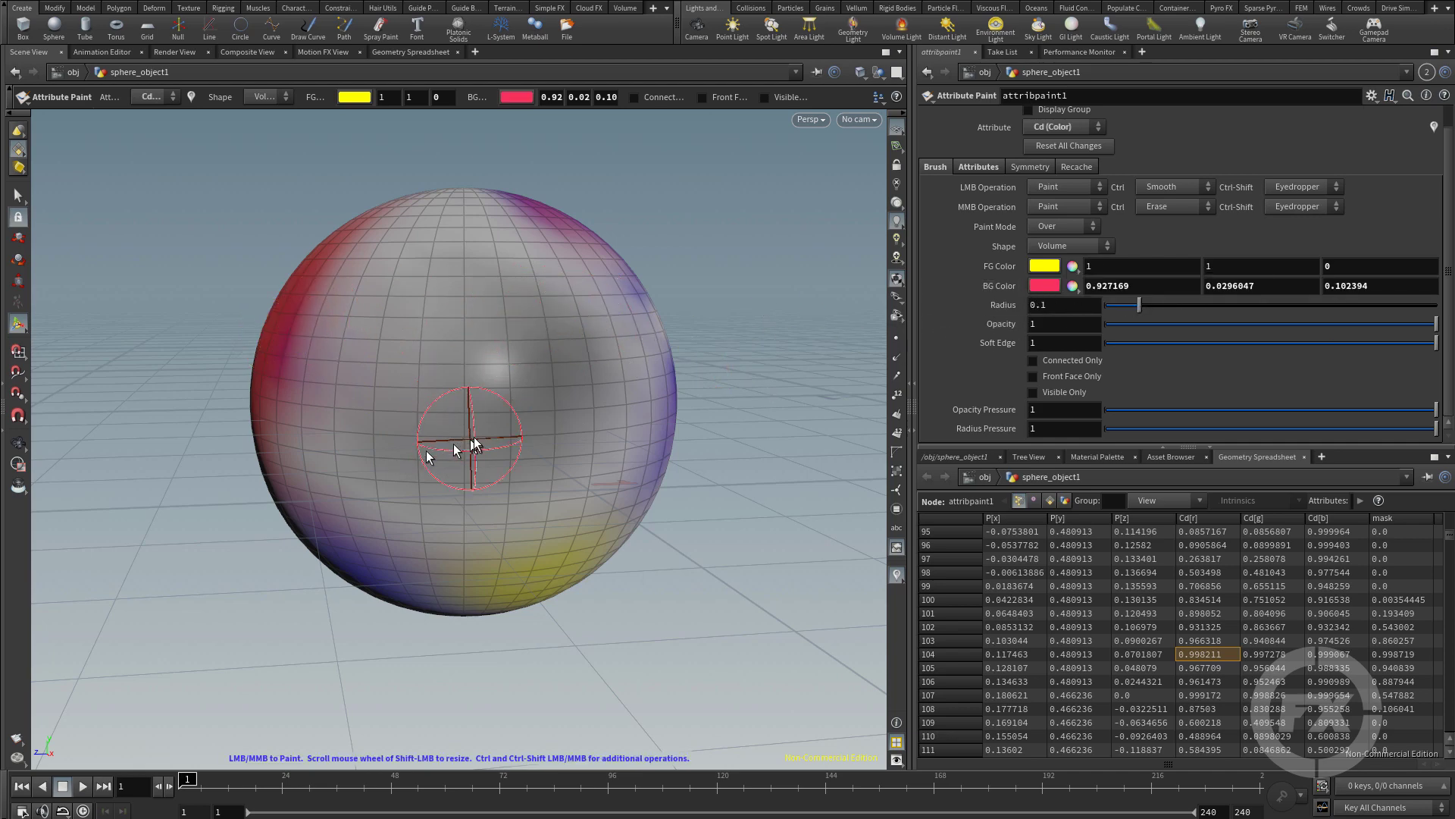
mouse_move(471, 445)
middle_down()
mouse_move(454, 377)
mouse_move(503, 367)
mouse_move(459, 439)
mouse_move(518, 402)
mouse_move(497, 371)
mouse_move(453, 357)
mouse_move(445, 418)
mouse_move(505, 408)
mouse_move(482, 348)
mouse_move(417, 344)
mouse_move(473, 434)
mouse_move(503, 361)
mouse_move(423, 353)
mouse_move(491, 435)
mouse_move(479, 316)
mouse_move(408, 405)
mouse_move(519, 388)
mouse_move(472, 337)
middle_up()
mouse_move(531, 409)
middle_down()
mouse_move(428, 302)
mouse_move(404, 322)
mouse_move(432, 464)
mouse_move(466, 306)
mouse_move(486, 450)
mouse_move(420, 325)
mouse_move(478, 317)
mouse_move(446, 314)
mouse_move(470, 288)
mouse_move(489, 411)
mouse_move(463, 378)
mouse_move(495, 418)
mouse_move(467, 393)
mouse_move(457, 478)
mouse_move(468, 390)
middle_up()
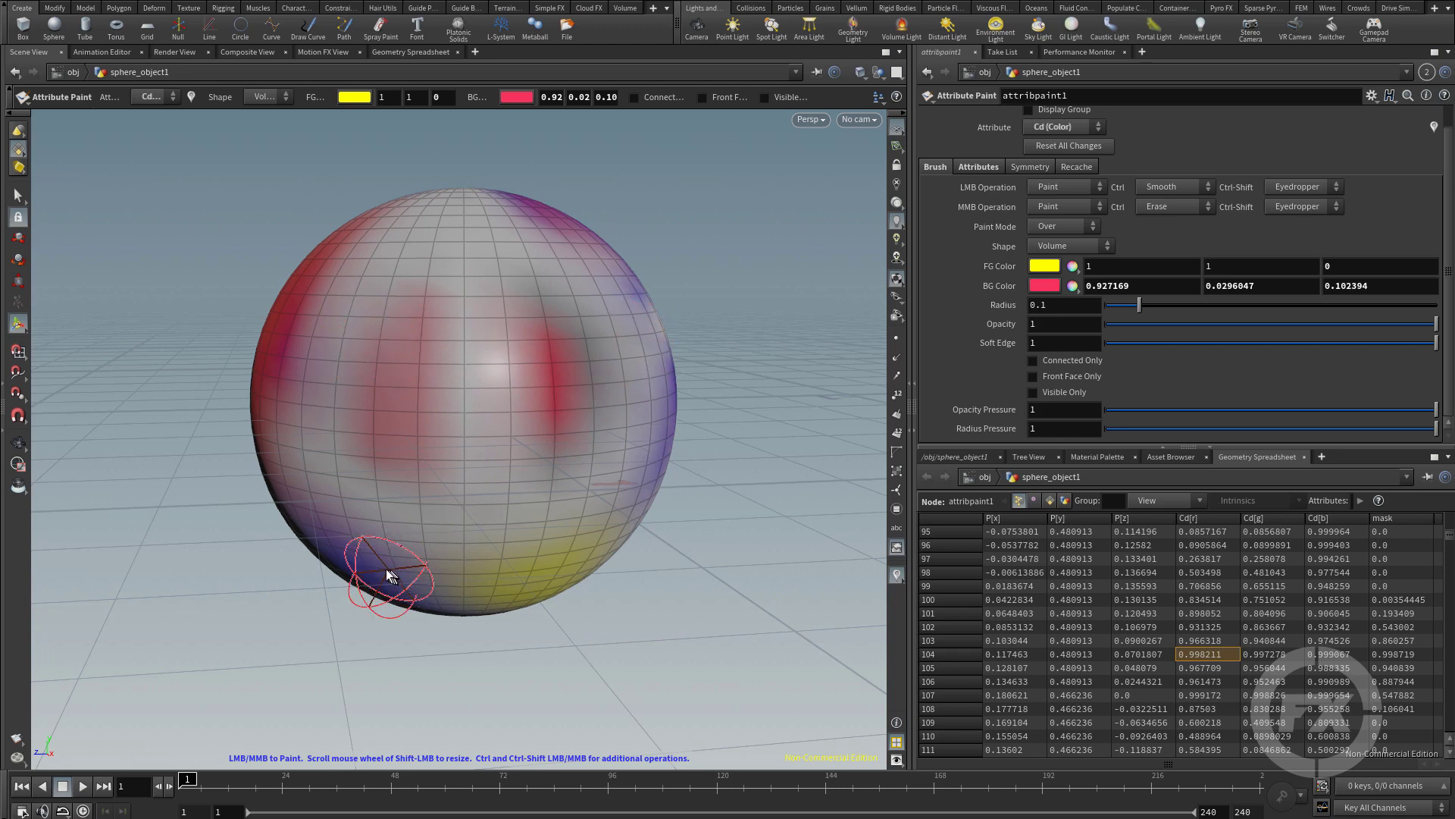
Step: Sample the lower blue as background color, paint a yellow foreground patch with a blue center on the front, and smooth them together
ctrl+shift+middle_click(368, 579)
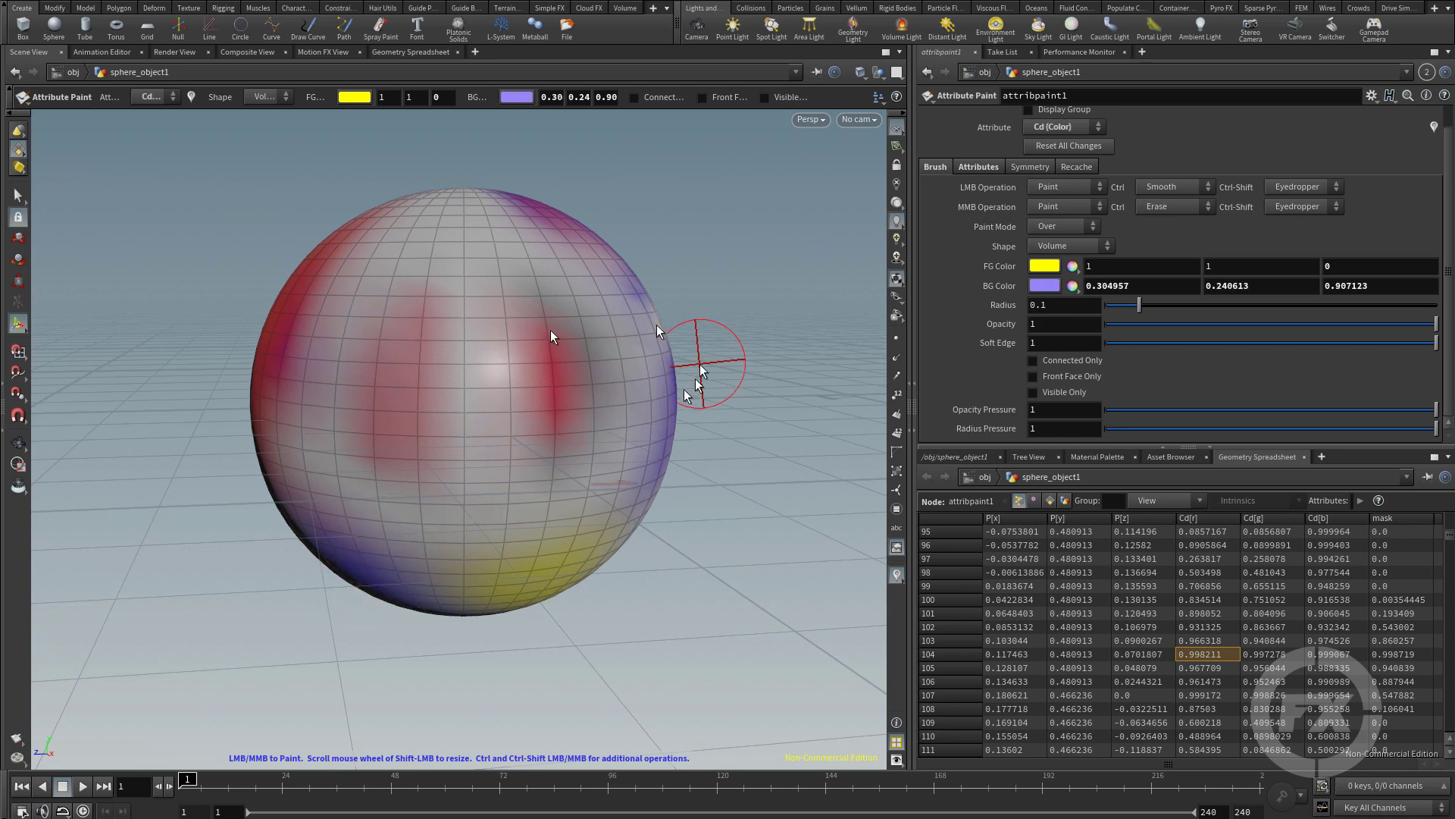
mouse_move(503, 384)
mouse_down()
mouse_move(503, 310)
mouse_move(408, 366)
mouse_move(501, 356)
mouse_up()
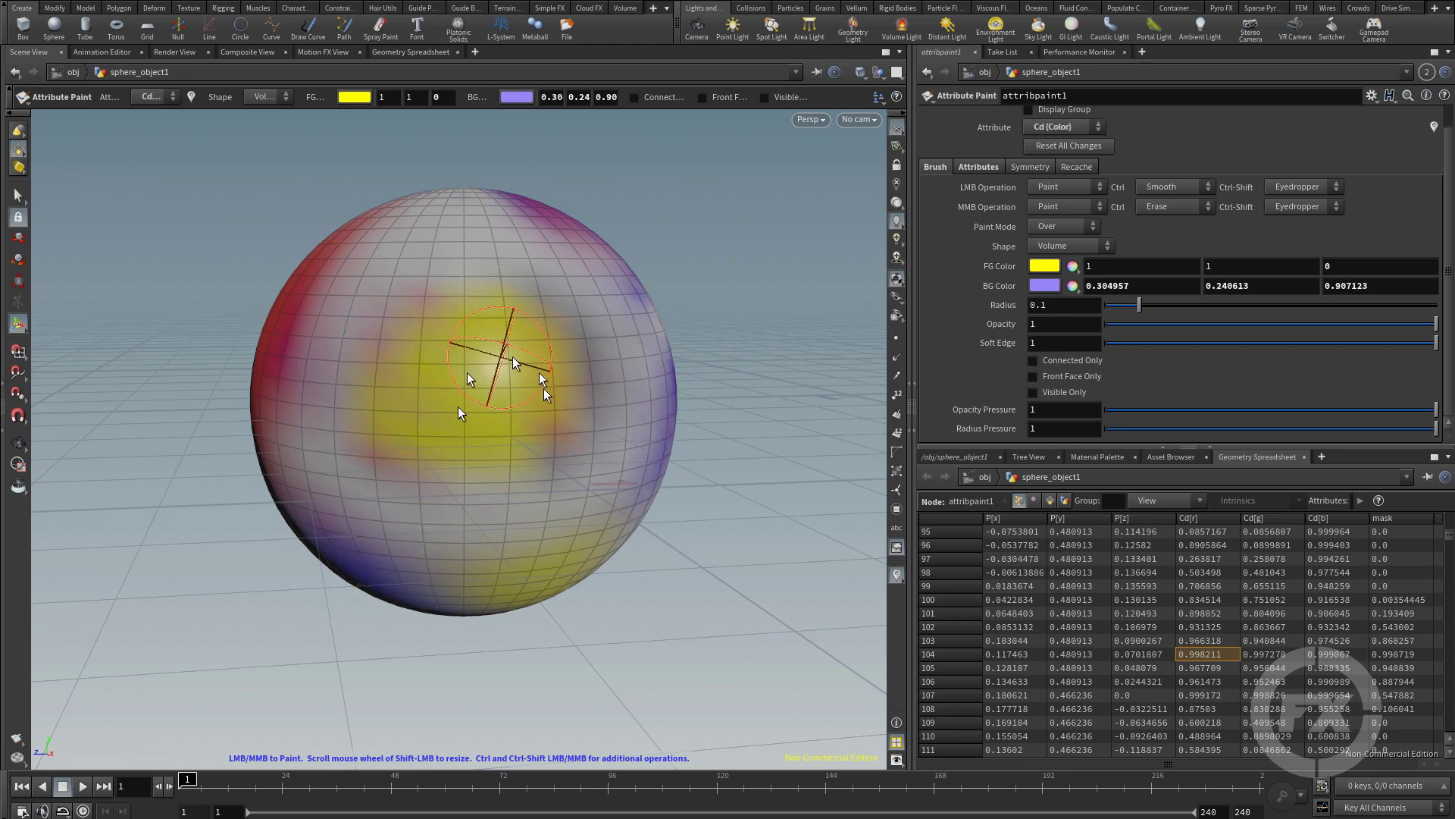
mouse_move(487, 383)
middle_down()
mouse_move(448, 358)
mouse_move(470, 397)
mouse_move(450, 377)
mouse_move(507, 364)
middle_up()
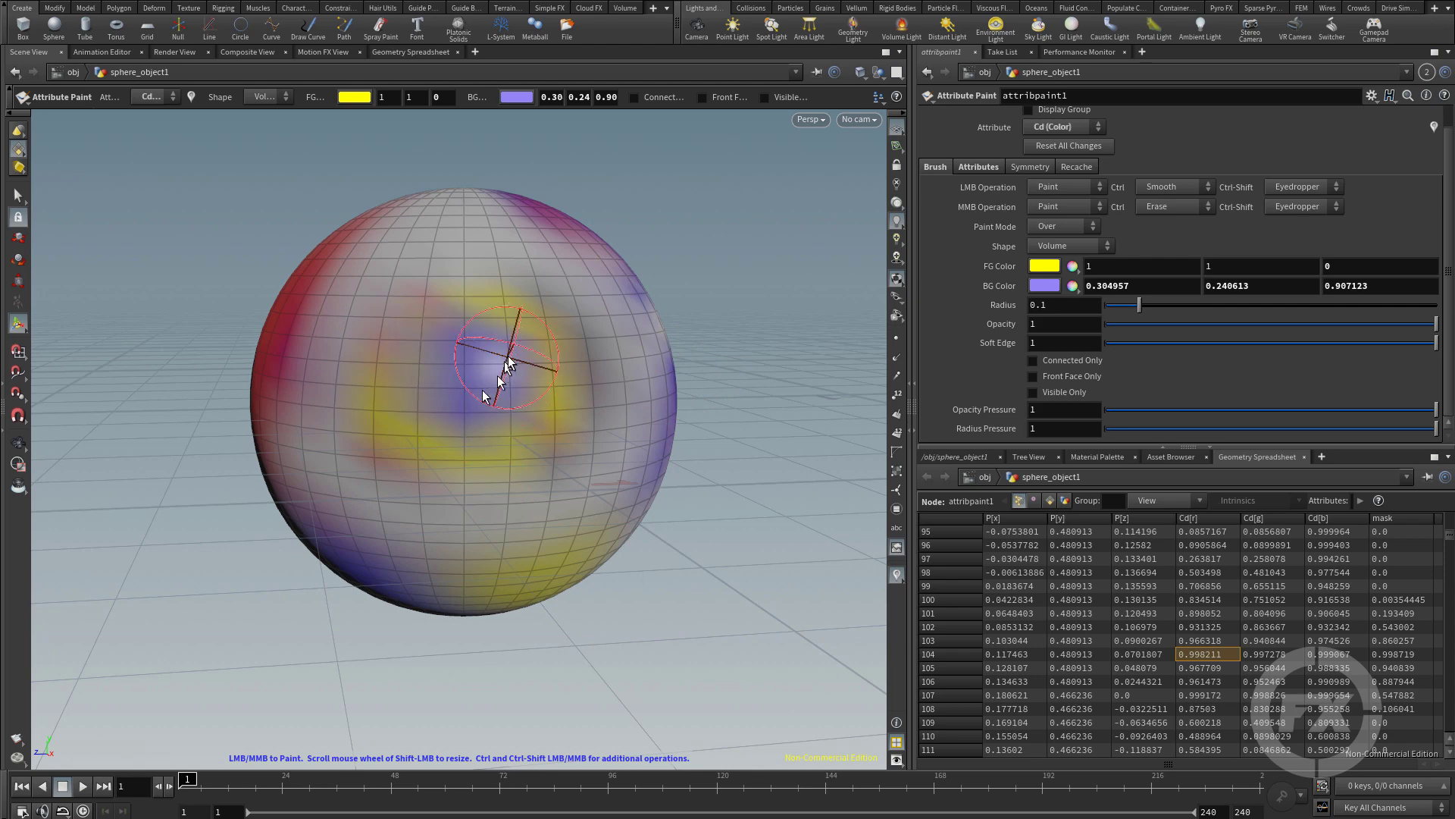
mouse_move(434, 420)
ctrl+mouse_down()
mouse_move(537, 422)
mouse_move(467, 417)
ctrl+mouse_up()
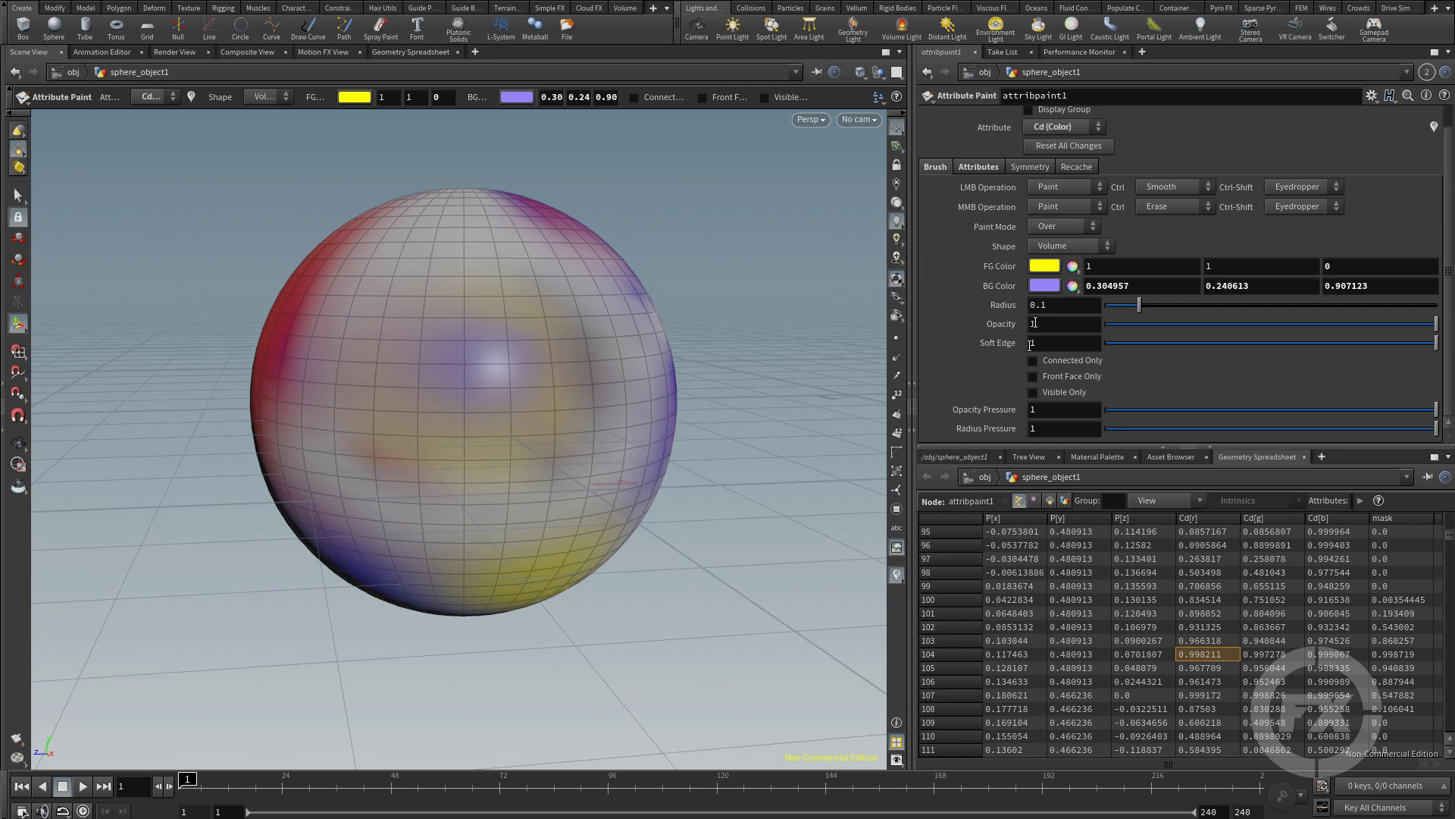
Step: Switch the painted attribute to mask (Float) and smooth the hard edges of the mask across the sphere
click(1056, 127)
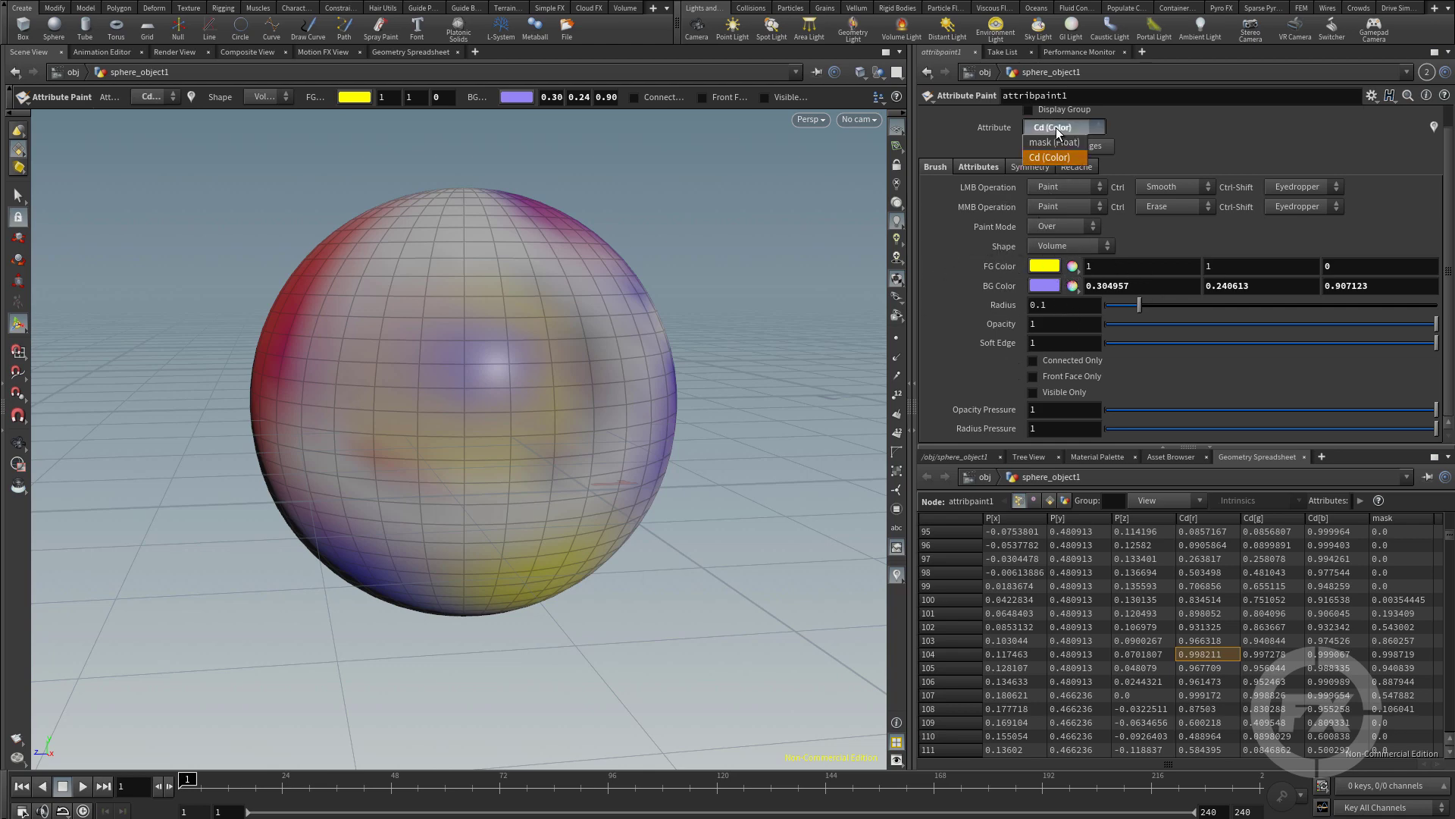
click(1052, 141)
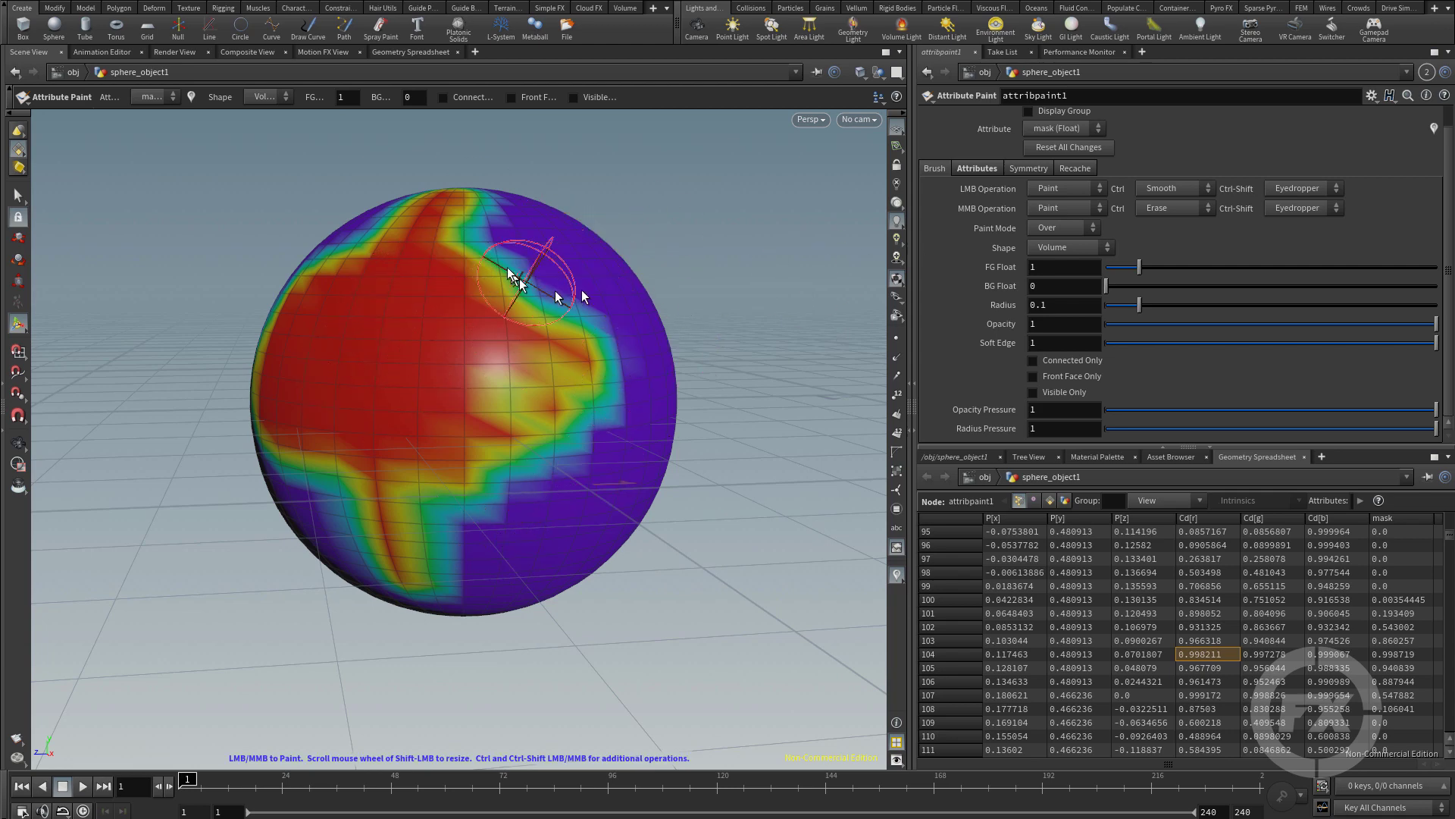
mouse_move(493, 273)
mouse_down()
mouse_move(549, 314)
mouse_move(470, 264)
mouse_move(581, 401)
mouse_move(464, 461)
mouse_move(537, 395)
mouse_move(473, 485)
mouse_move(391, 537)
mouse_move(458, 548)
mouse_move(260, 414)
mouse_move(369, 225)
mouse_move(256, 349)
mouse_move(300, 430)
mouse_move(425, 451)
mouse_move(394, 292)
mouse_move(286, 427)
mouse_move(451, 277)
mouse_move(438, 200)
mouse_move(534, 265)
mouse_move(549, 321)
mouse_move(481, 211)
mouse_move(593, 342)
mouse_move(519, 485)
mouse_move(440, 550)
mouse_move(439, 603)
mouse_move(441, 569)
mouse_move(371, 585)
mouse_move(279, 427)
mouse_move(524, 145)
mouse_move(280, 340)
mouse_move(320, 368)
mouse_move(483, 254)
mouse_move(339, 413)
mouse_move(450, 495)
mouse_move(526, 280)
mouse_move(367, 288)
mouse_move(305, 398)
mouse_move(397, 498)
mouse_move(541, 259)
mouse_up()
key(Escape)
drag(481, 343, 536, 396)
middle_drag(567, 360, 523, 251)
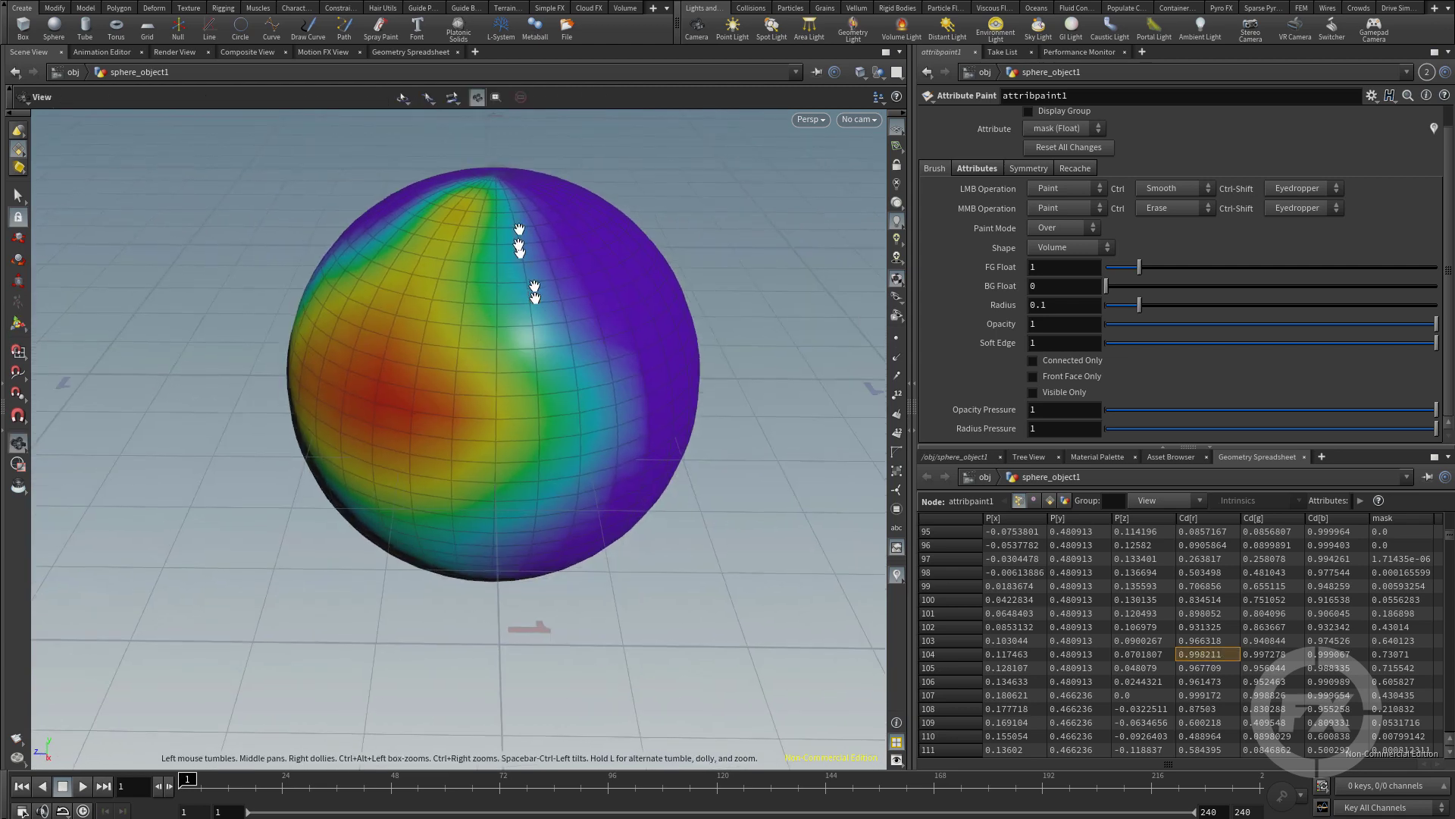
Step: Smooth the mask further from the sphere's lower edge up to the area around its highlight
key(Return)
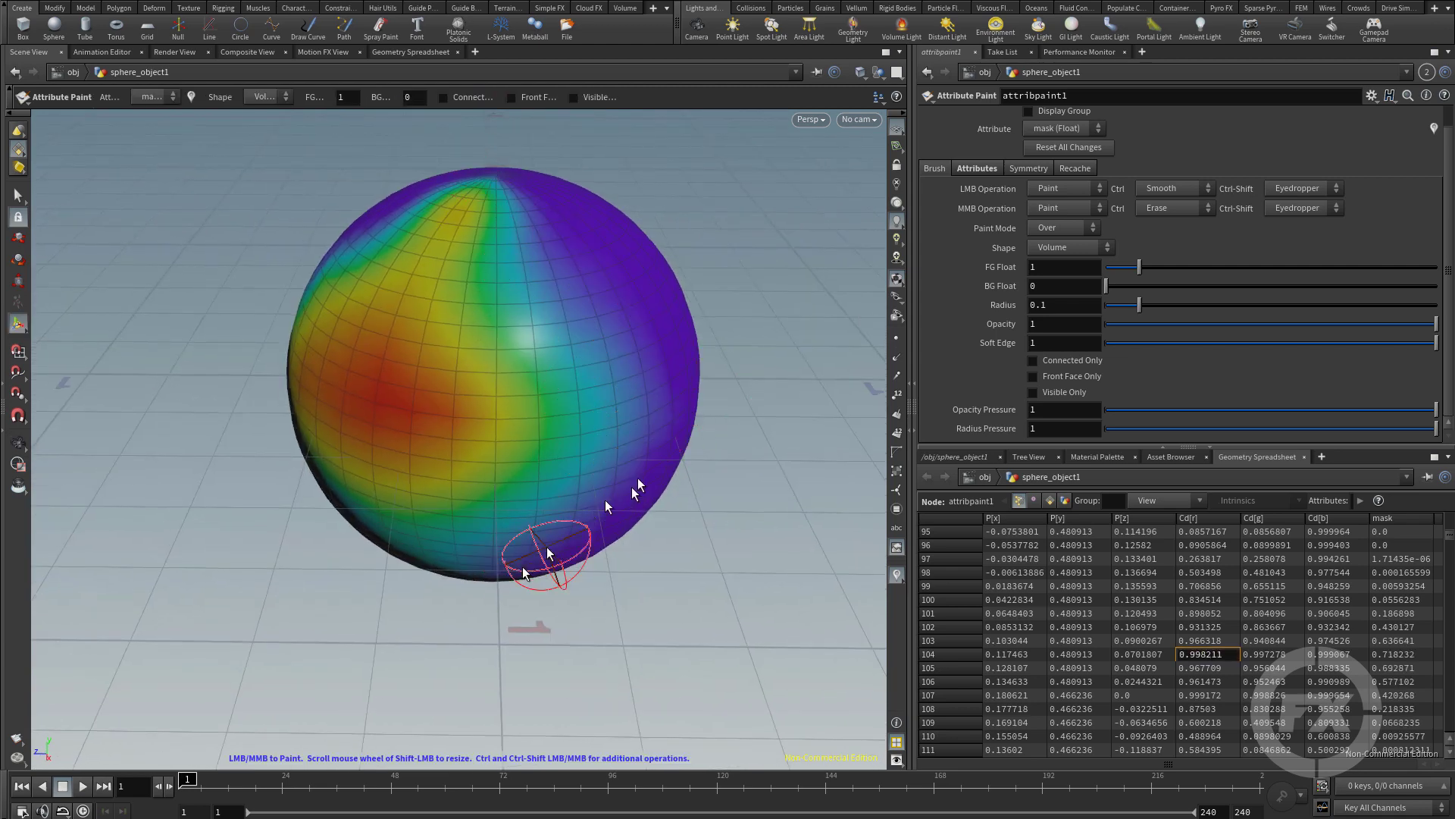
mouse_move(553, 578)
ctrl+mouse_down()
mouse_move(565, 527)
mouse_move(512, 143)
mouse_move(338, 254)
mouse_move(368, 271)
mouse_move(531, 306)
ctrl+mouse_up()
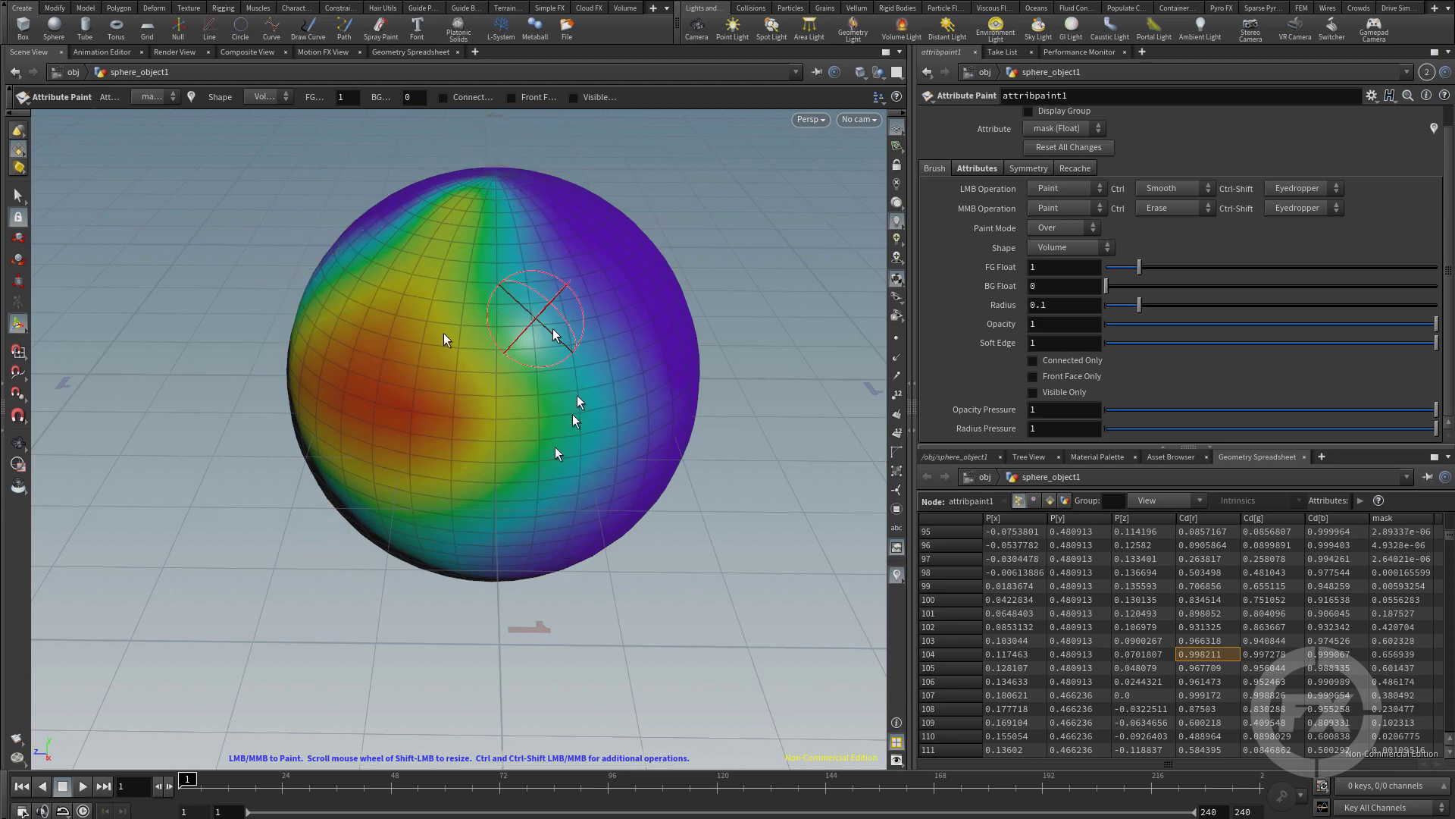
key(Escape)
mouse_move(576, 389)
mouse_down()
mouse_move(510, 286)
mouse_move(510, 312)
mouse_up()
key(Return)
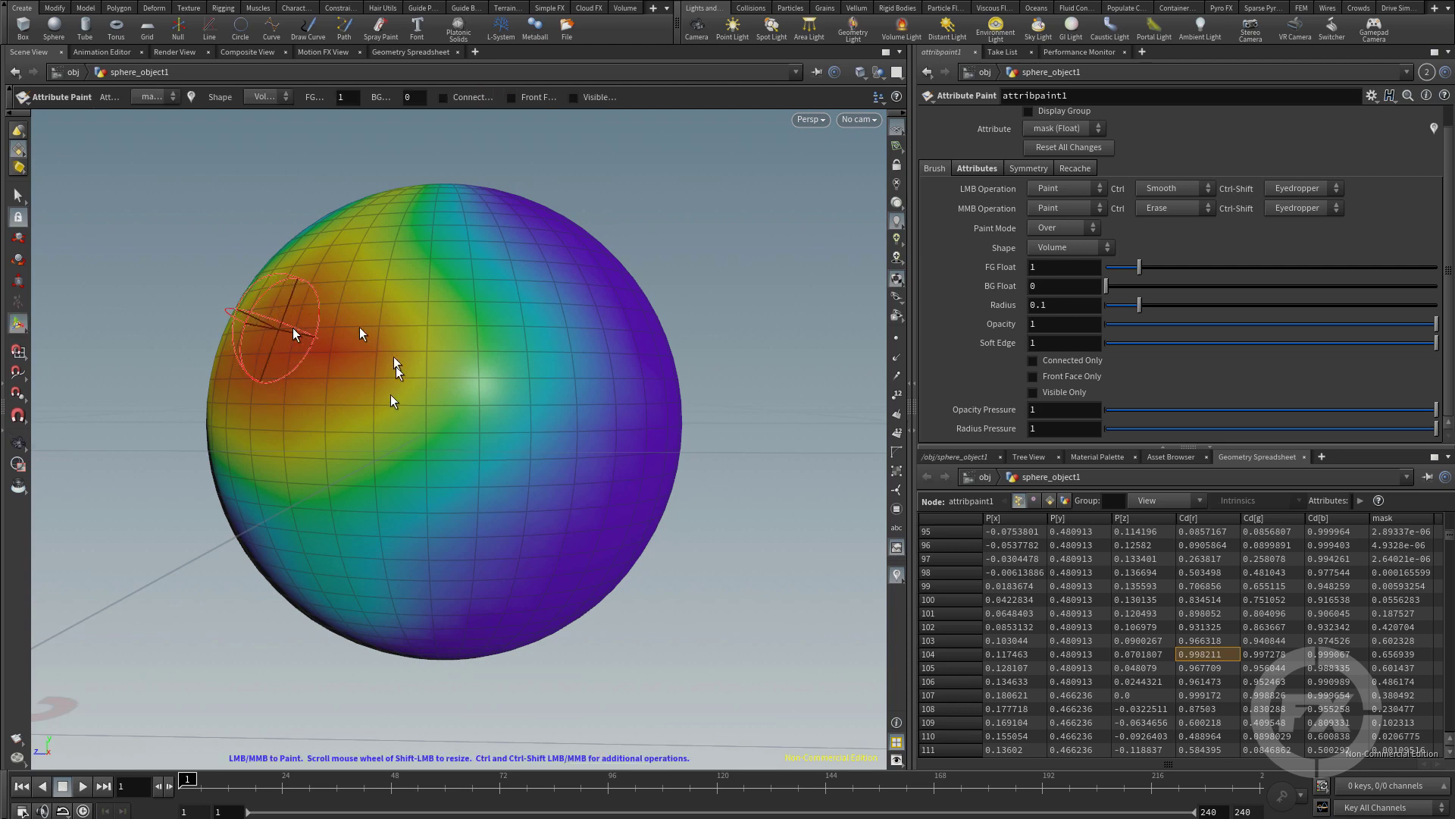
key(Escape)
mouse_move(455, 405)
mouse_down()
mouse_move(455, 341)
mouse_move(455, 448)
mouse_move(416, 399)
mouse_move(425, 422)
mouse_up()
key(Return)
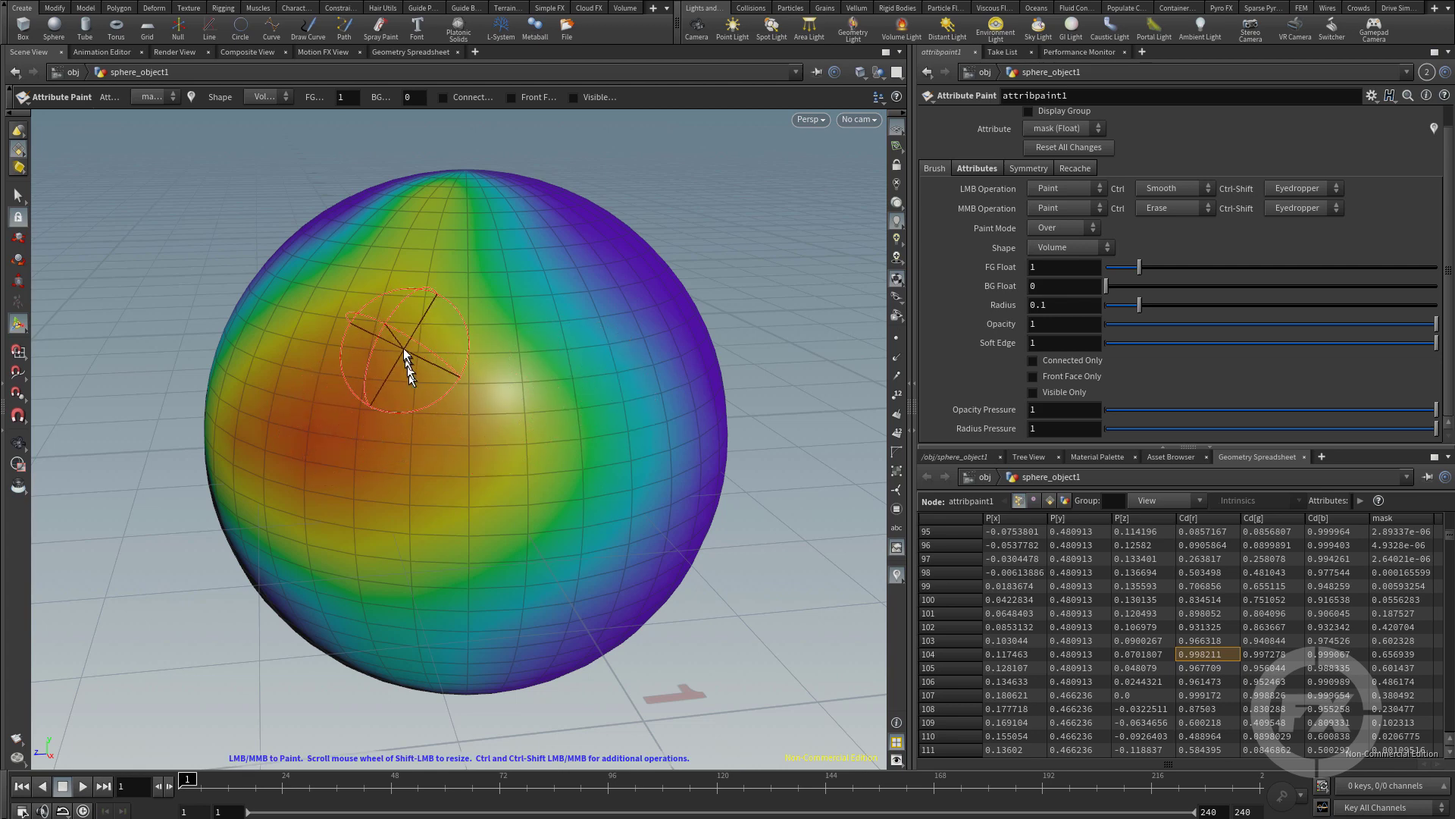
Step: Erase the mask on the sphere's front, sample 0.359903 as the background value and paint a large patch with it
mouse_move(406, 353)
mouse_down()
mouse_move(433, 460)
mouse_move(451, 348)
mouse_move(461, 482)
mouse_move(447, 403)
mouse_move(440, 419)
mouse_move(459, 535)
mouse_move(445, 323)
mouse_move(352, 380)
mouse_move(443, 487)
mouse_move(428, 475)
mouse_move(467, 335)
mouse_move(362, 374)
mouse_move(362, 414)
mouse_move(436, 467)
mouse_move(530, 488)
mouse_move(508, 489)
mouse_move(539, 487)
mouse_move(528, 449)
mouse_move(482, 414)
mouse_move(456, 456)
mouse_move(441, 428)
mouse_move(354, 448)
mouse_move(326, 235)
mouse_move(349, 387)
mouse_move(382, 297)
mouse_move(474, 215)
mouse_move(492, 149)
mouse_move(351, 308)
mouse_move(400, 338)
mouse_move(401, 361)
mouse_move(358, 351)
mouse_move(367, 334)
mouse_move(321, 288)
mouse_move(320, 261)
mouse_move(480, 175)
mouse_move(391, 324)
mouse_move(439, 391)
mouse_move(303, 394)
mouse_move(278, 477)
mouse_move(294, 579)
mouse_move(314, 600)
mouse_move(404, 557)
mouse_move(402, 576)
mouse_move(422, 481)
mouse_move(370, 561)
mouse_move(332, 586)
mouse_move(347, 481)
mouse_move(326, 395)
mouse_move(207, 565)
mouse_move(317, 385)
mouse_move(455, 522)
mouse_move(471, 482)
mouse_move(450, 641)
mouse_move(575, 524)
mouse_move(544, 623)
mouse_move(442, 624)
mouse_move(435, 661)
mouse_move(435, 595)
mouse_move(471, 559)
mouse_move(416, 513)
mouse_move(417, 372)
mouse_move(452, 335)
mouse_move(477, 488)
mouse_move(610, 538)
mouse_move(644, 447)
mouse_up()
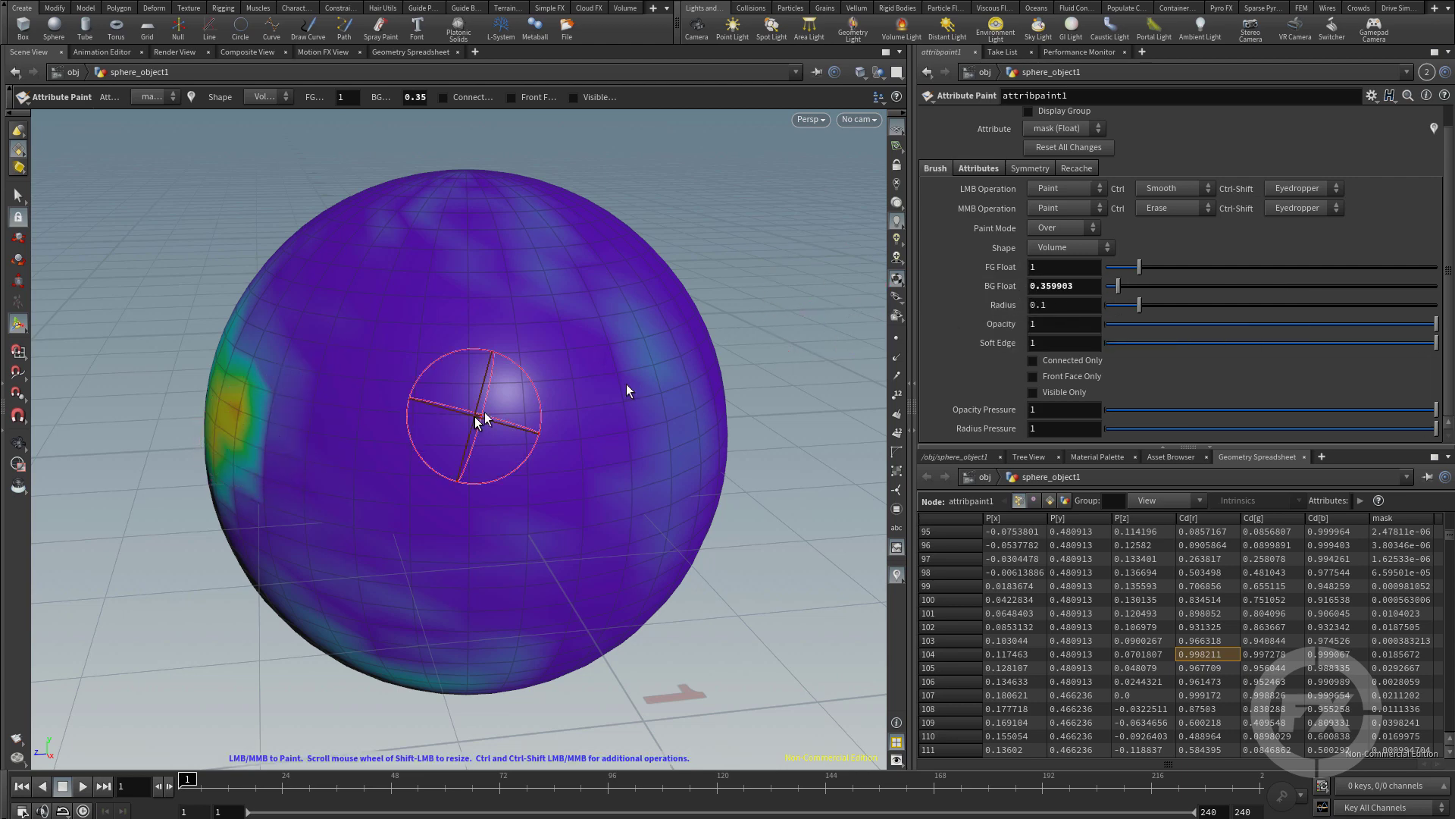
mouse_move(447, 388)
mouse_down()
mouse_move(430, 351)
mouse_move(489, 531)
mouse_move(452, 309)
mouse_move(376, 508)
mouse_move(527, 451)
mouse_move(494, 471)
mouse_move(585, 399)
mouse_move(461, 323)
mouse_move(495, 348)
mouse_move(354, 429)
mouse_move(573, 523)
mouse_move(538, 549)
mouse_move(534, 362)
mouse_move(402, 314)
mouse_move(315, 538)
mouse_move(643, 358)
mouse_move(328, 418)
mouse_move(624, 541)
mouse_move(561, 533)
mouse_move(437, 458)
mouse_move(460, 372)
mouse_up()
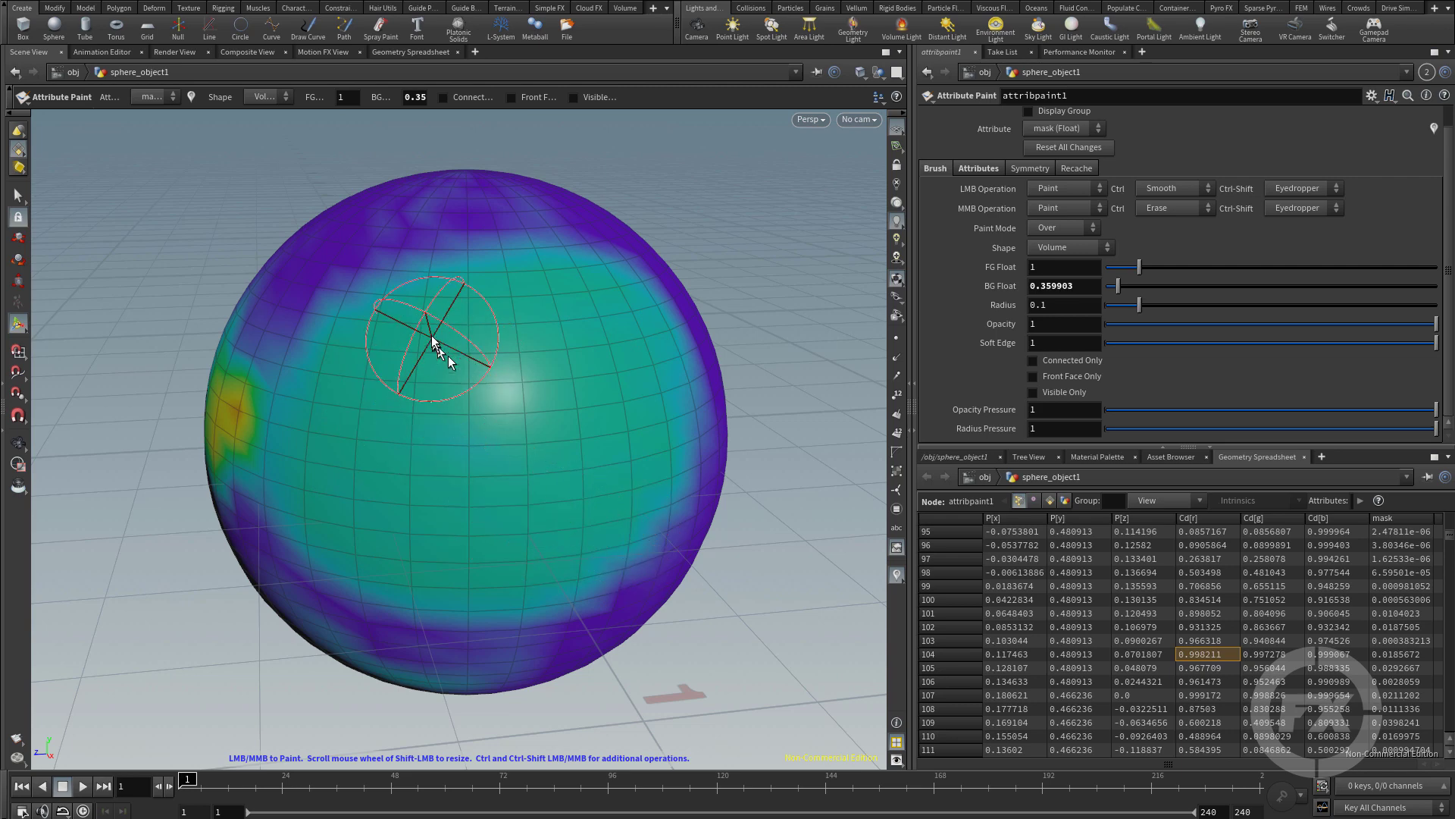
Step: Erase a vertical band and most of the remaining 0.359903 mask patch, leaving a few isolated spots on the sphere
ctrl+middle_drag(485, 227, 485, 667)
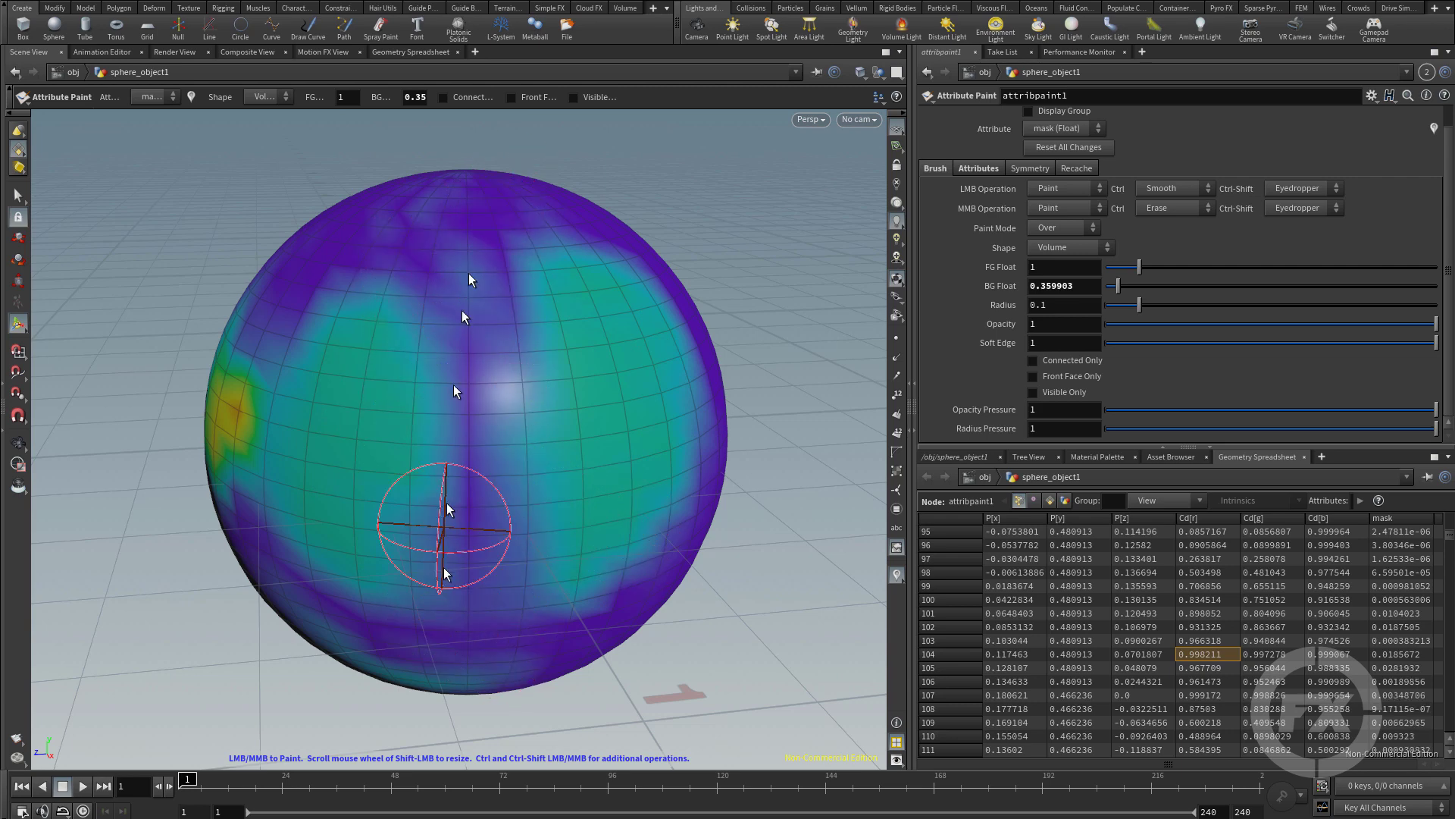
mouse_move(382, 441)
ctrl+middle_down()
mouse_move(632, 395)
mouse_move(292, 438)
mouse_move(496, 424)
mouse_move(570, 252)
mouse_move(422, 497)
mouse_move(498, 441)
mouse_move(528, 445)
ctrl+middle_up()
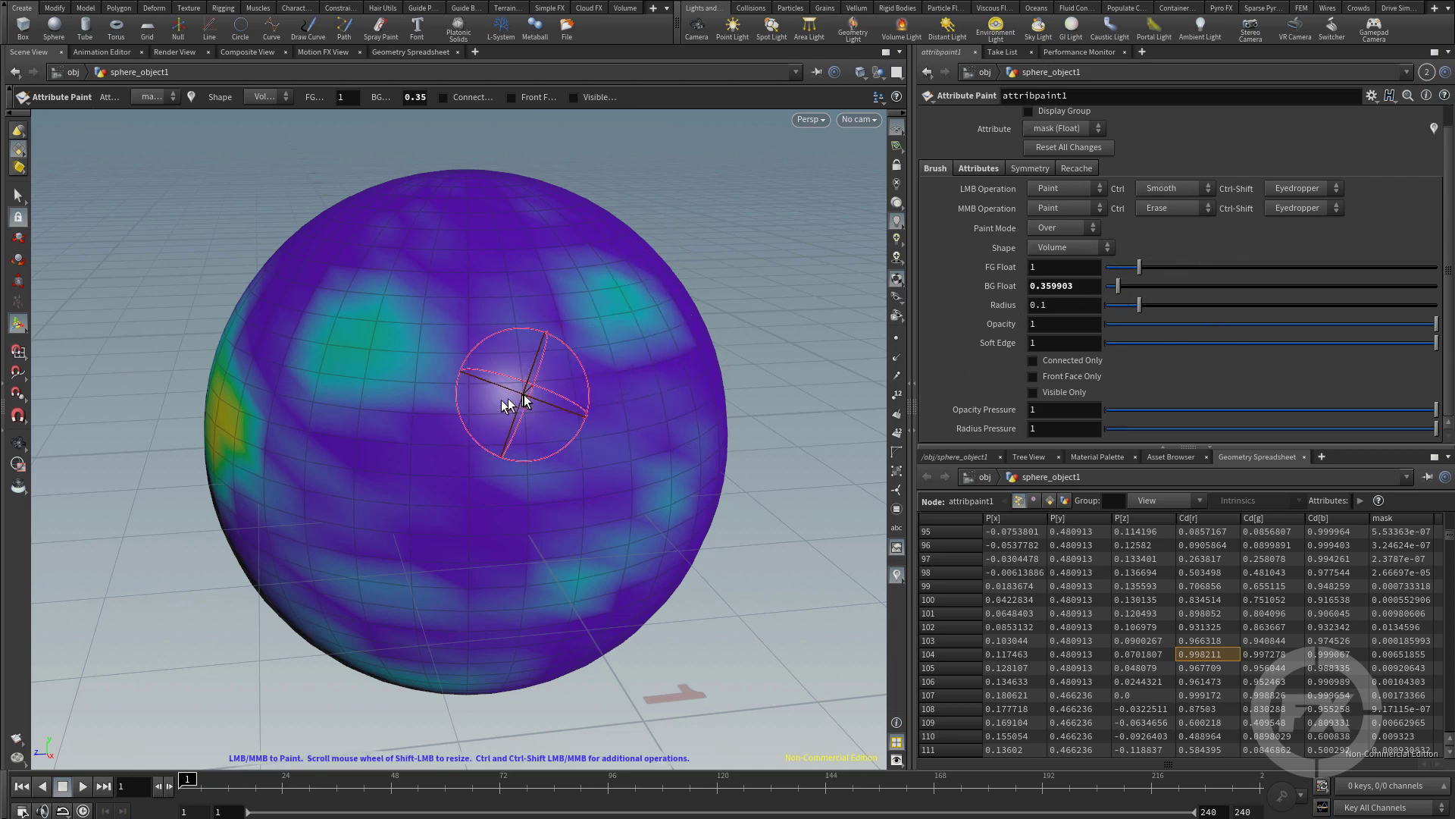
key(Escape)
mouse_move(487, 412)
mouse_down()
mouse_move(603, 421)
mouse_move(440, 478)
mouse_move(513, 425)
mouse_move(541, 441)
mouse_move(590, 417)
mouse_up()
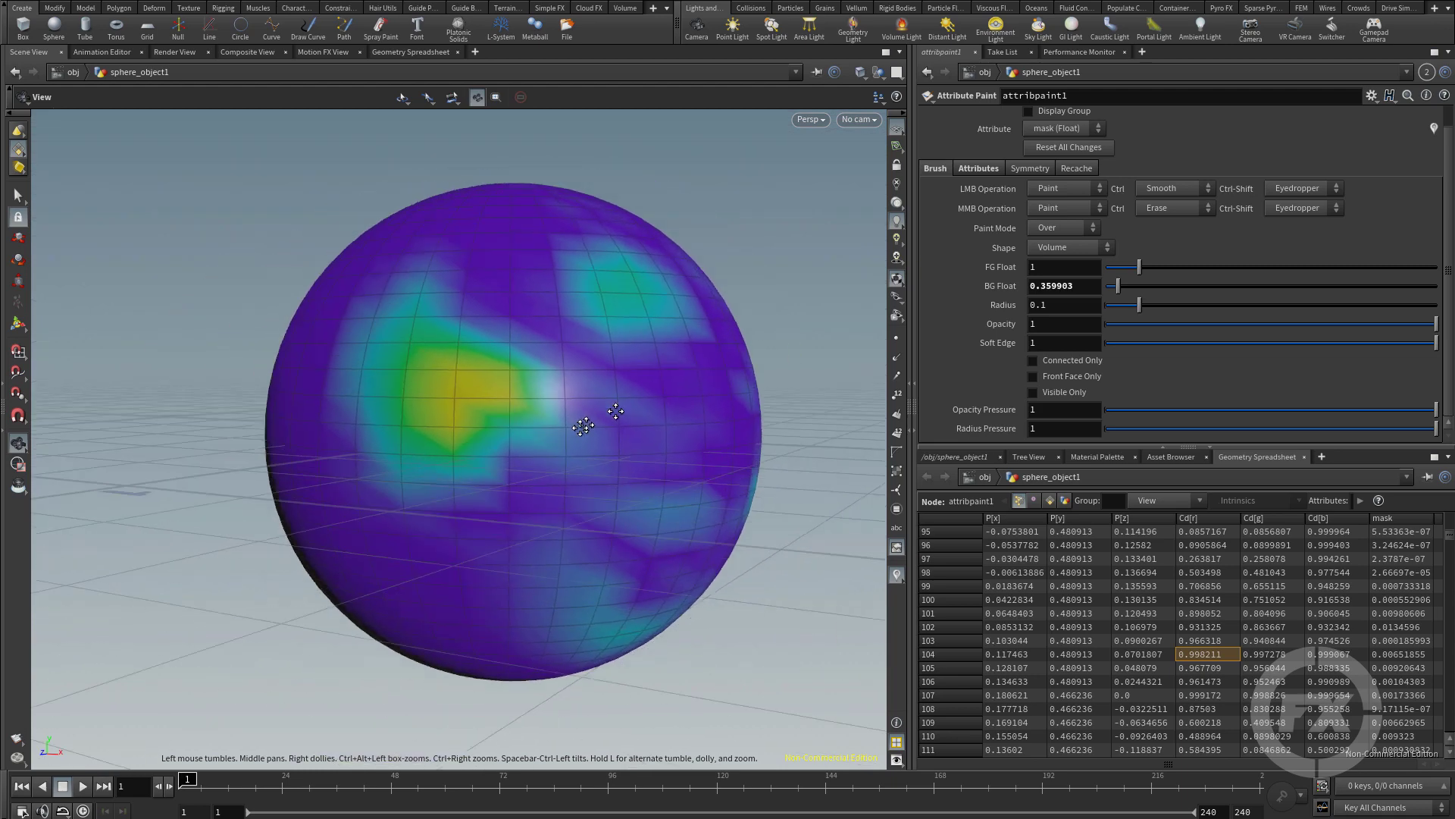
key(Return)
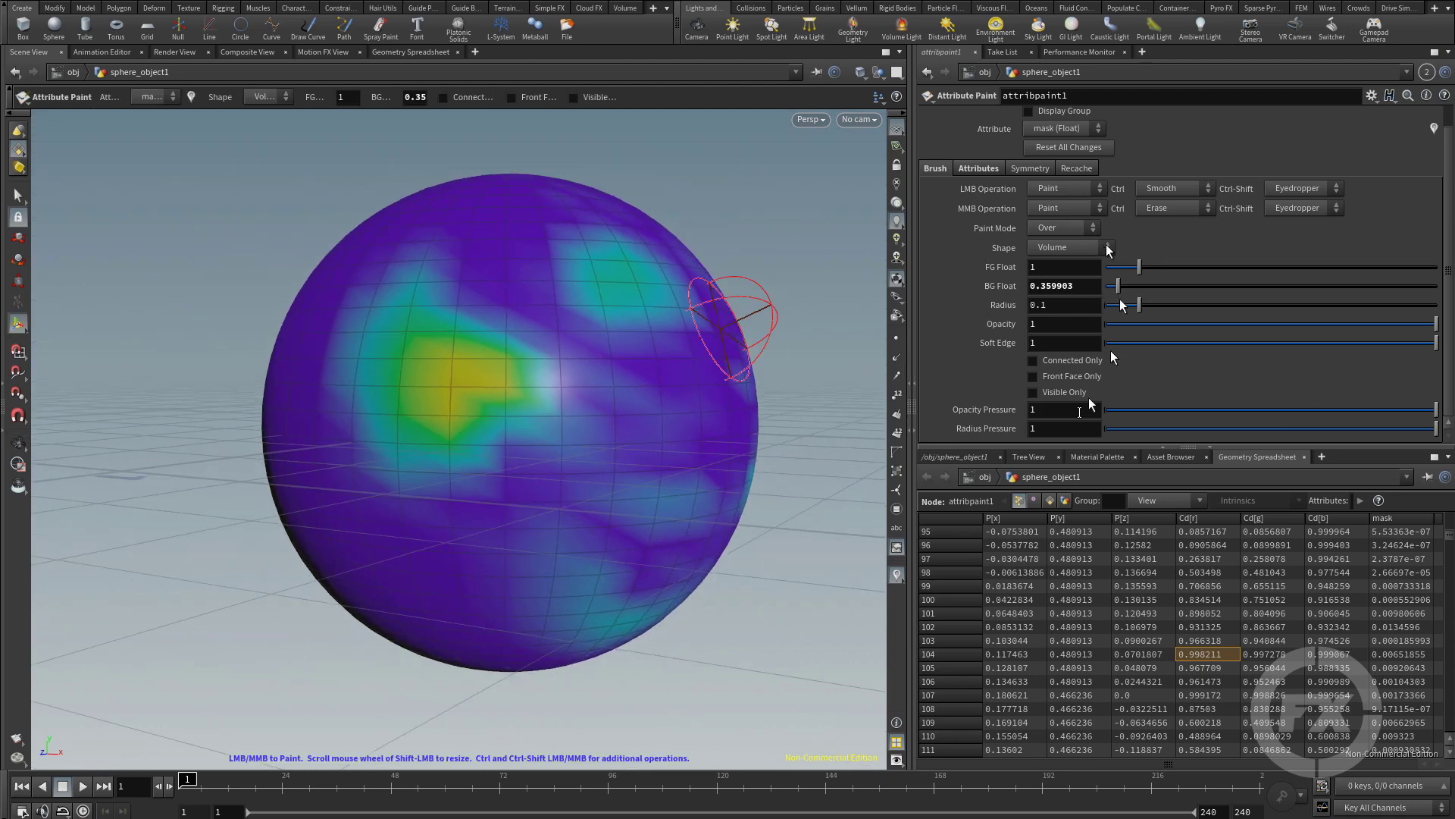